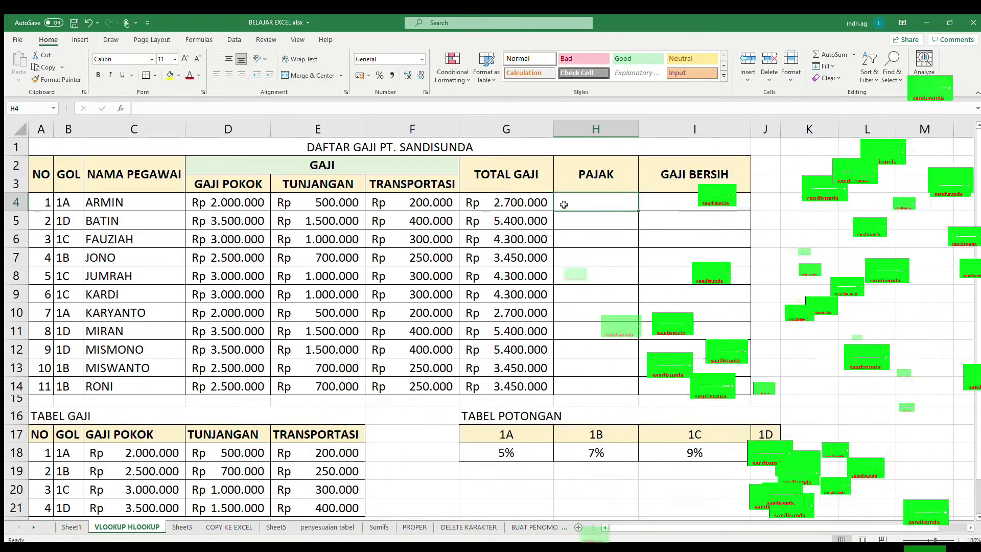
- Begin an =HLO lookup formula in the first PAJAK cell of the salary table
type("=")
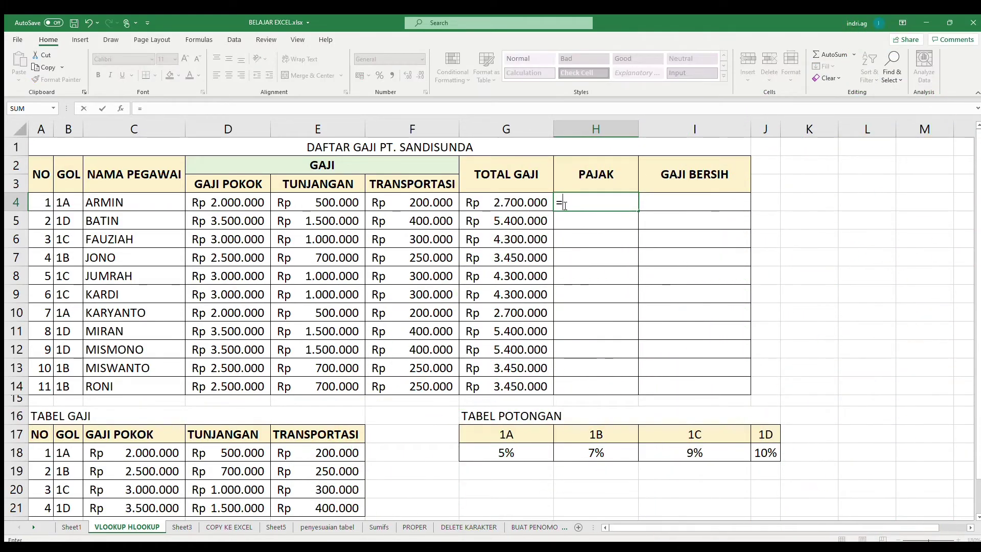
type("HLO")
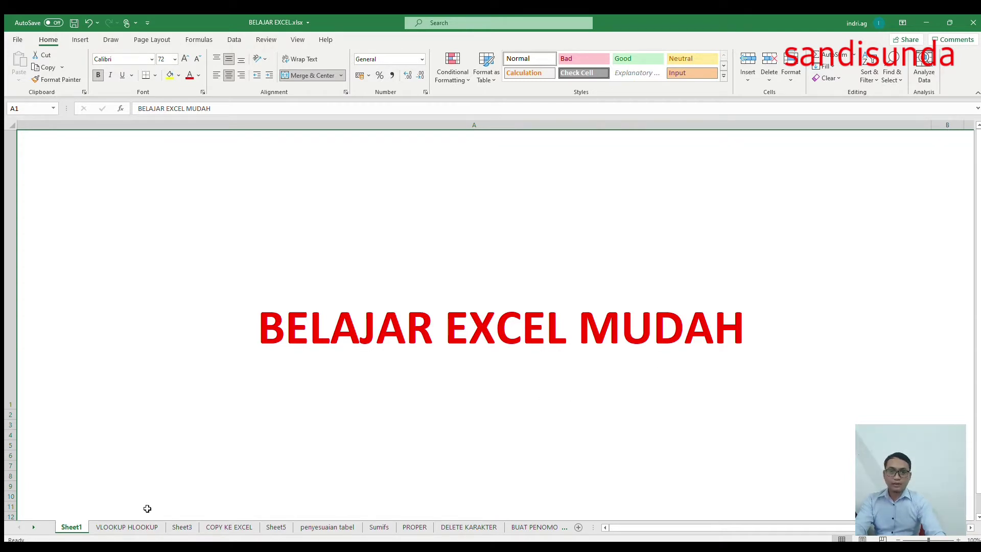
- Open the VLOOKUP HLOOKUP sheet and look over the table title, GAJI header and D4
left_click(122, 527)
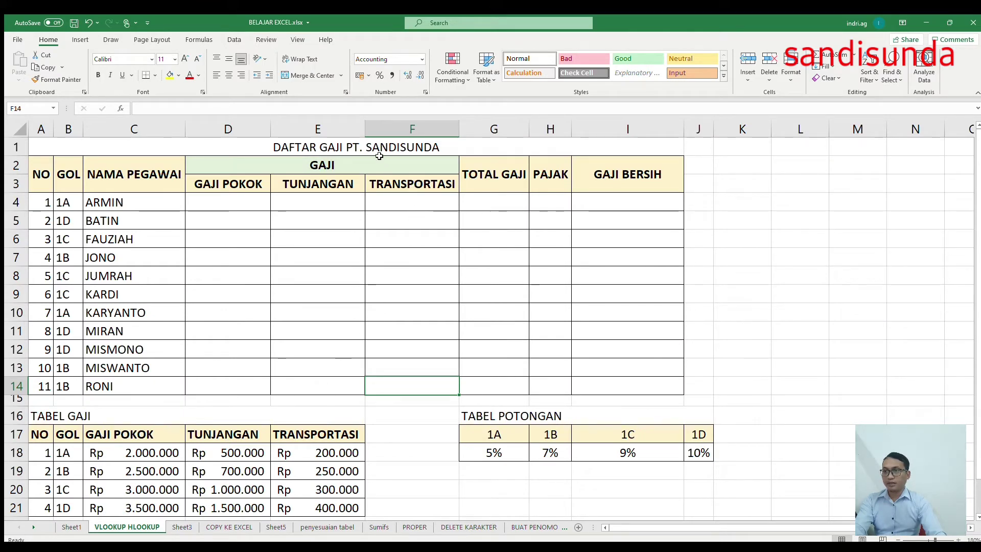
left_click(392, 146)
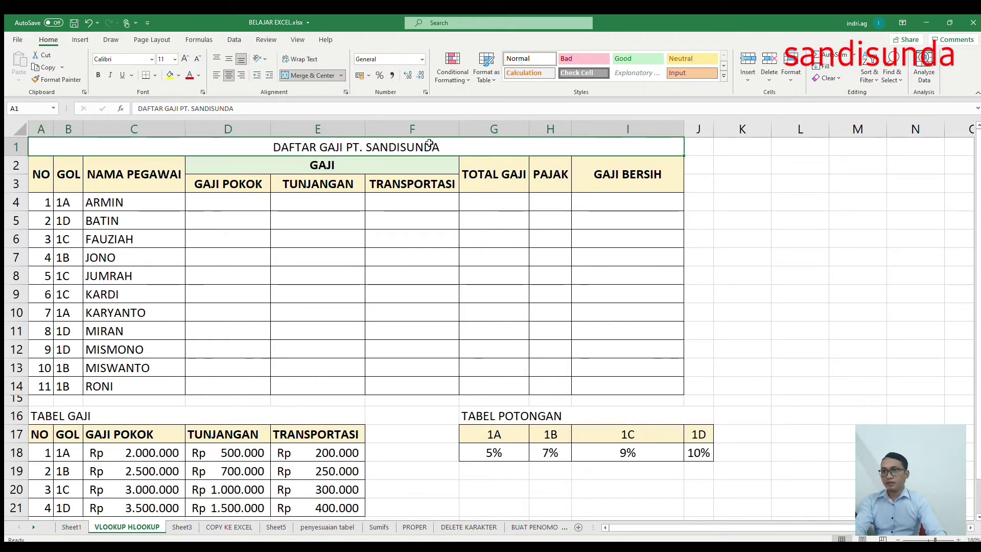
left_click(290, 168)
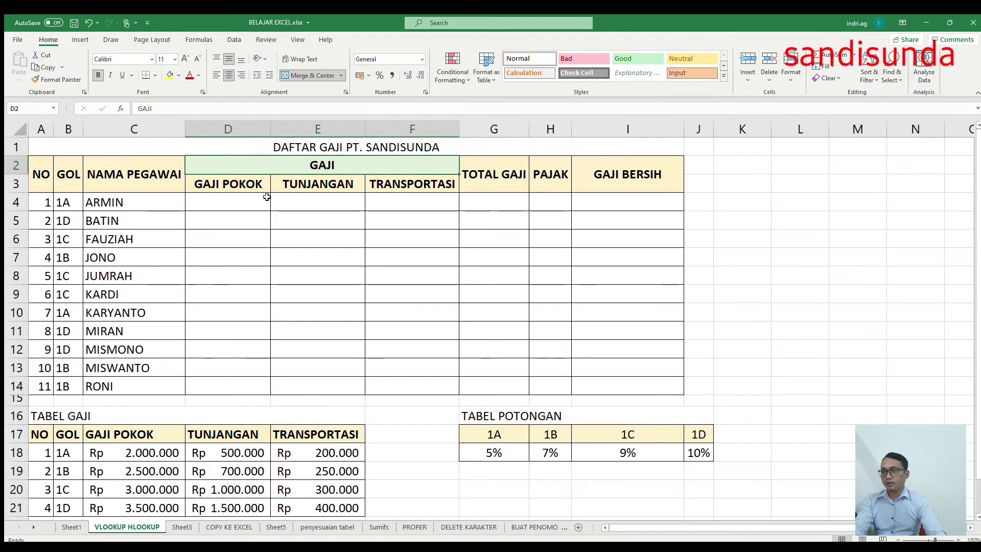
left_click(248, 203)
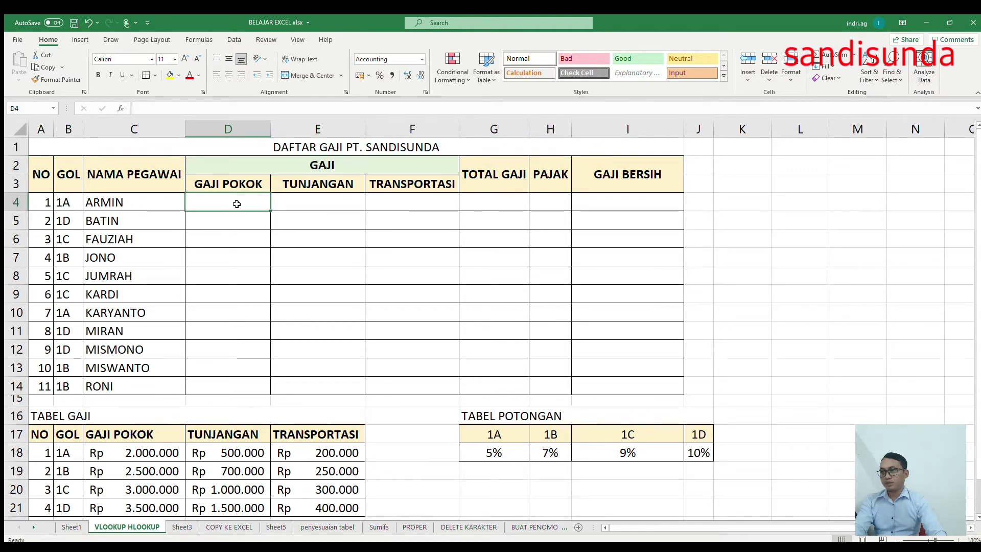
- Review ARMIN's row and its empty TUNJANGAN through GAJI BERSIH cells E4 to I4
left_click(142, 204)
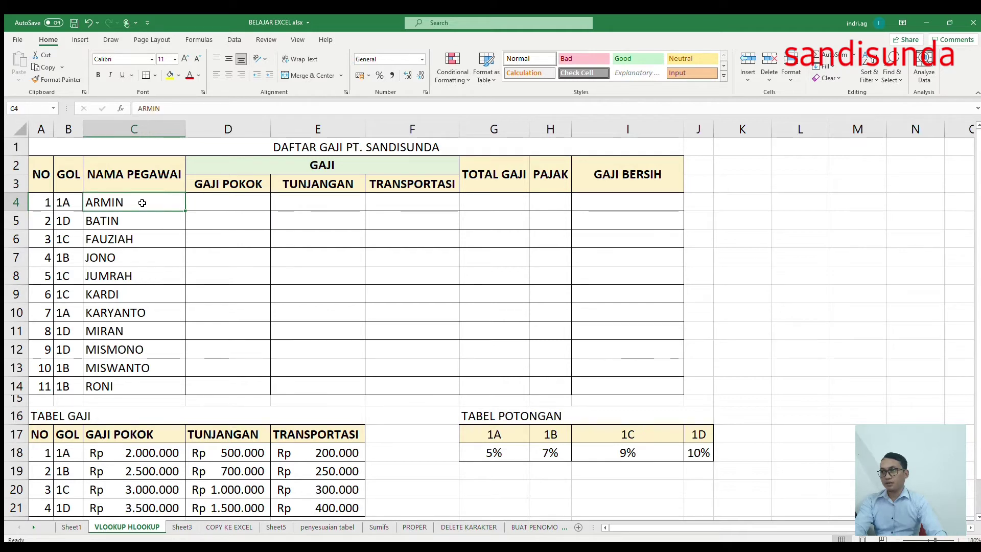
left_click(297, 196)
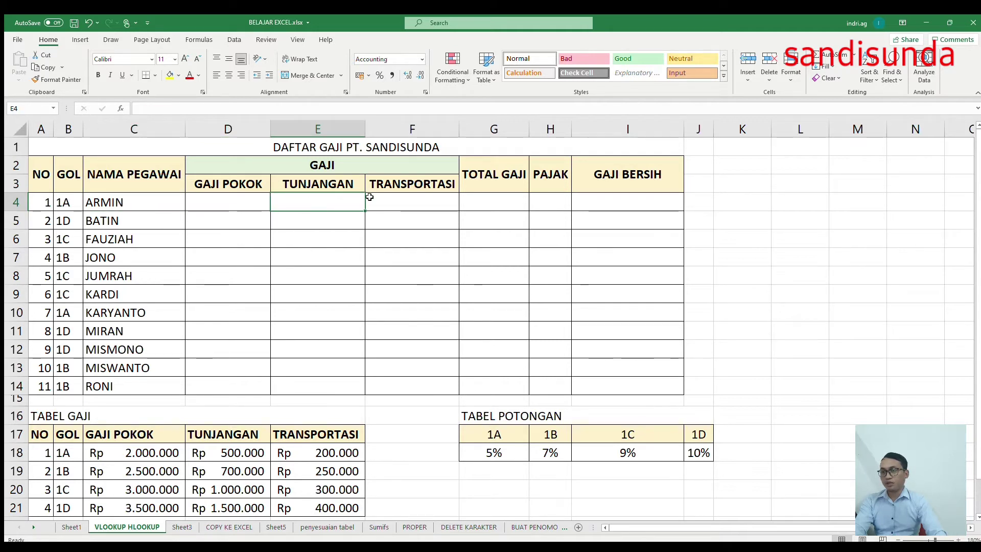
left_click(423, 206)
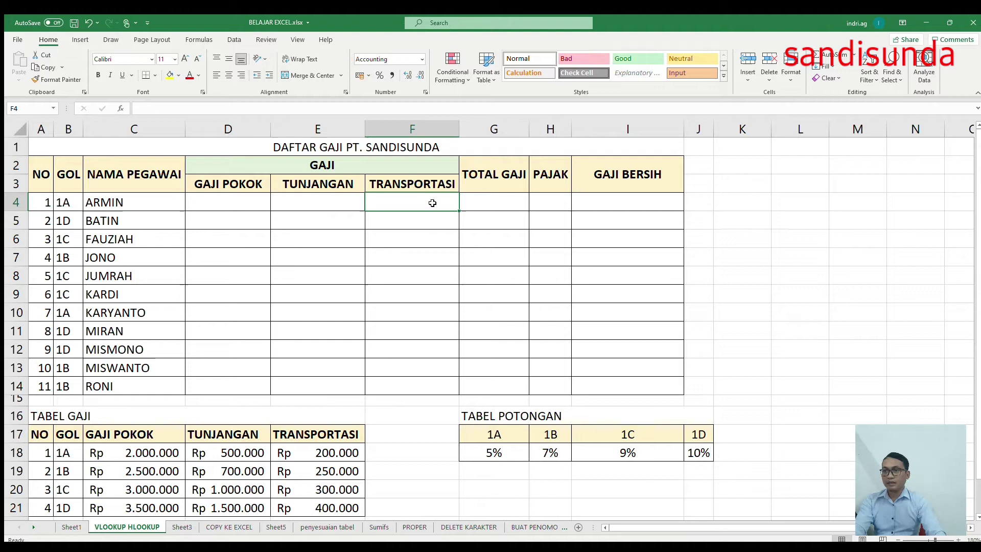
left_click(485, 198)
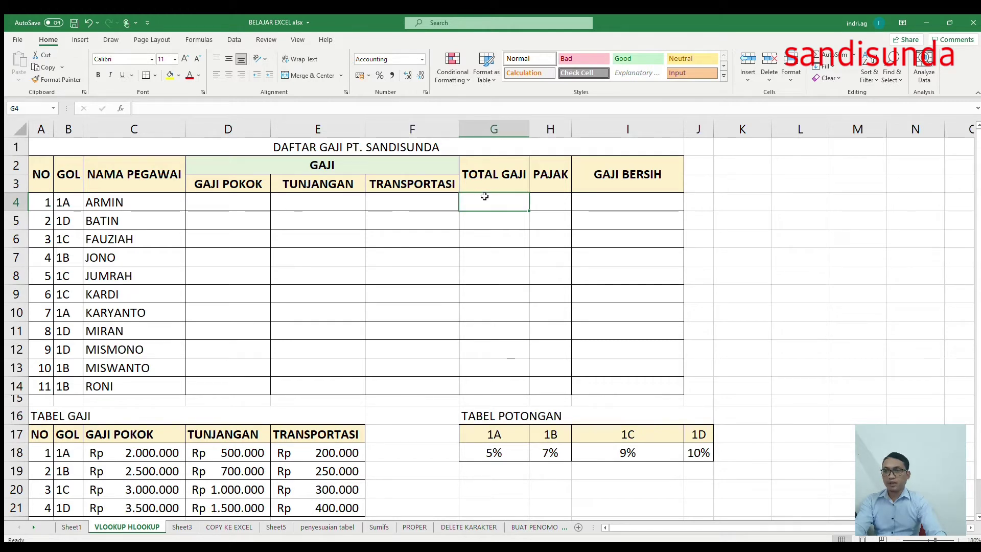
left_click(547, 197)
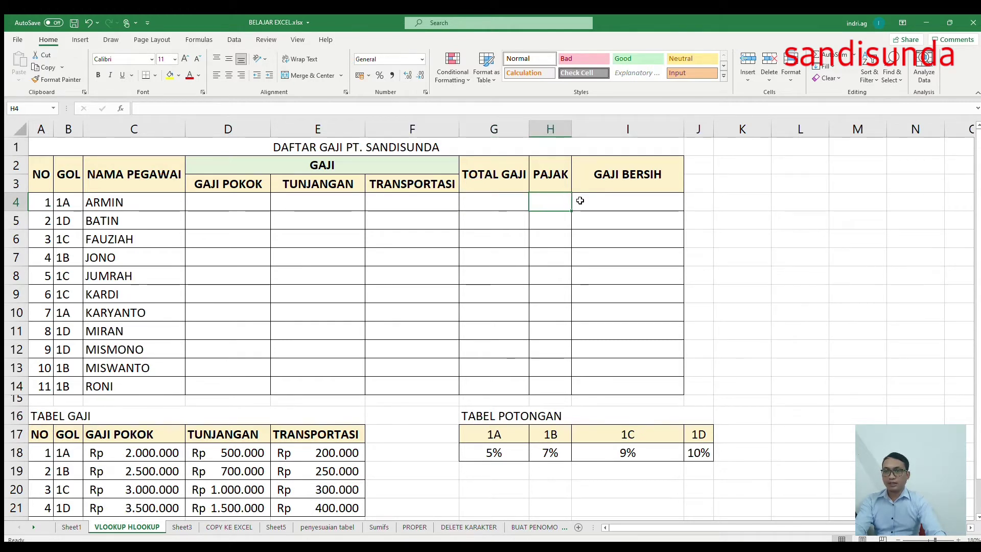
left_click(596, 201)
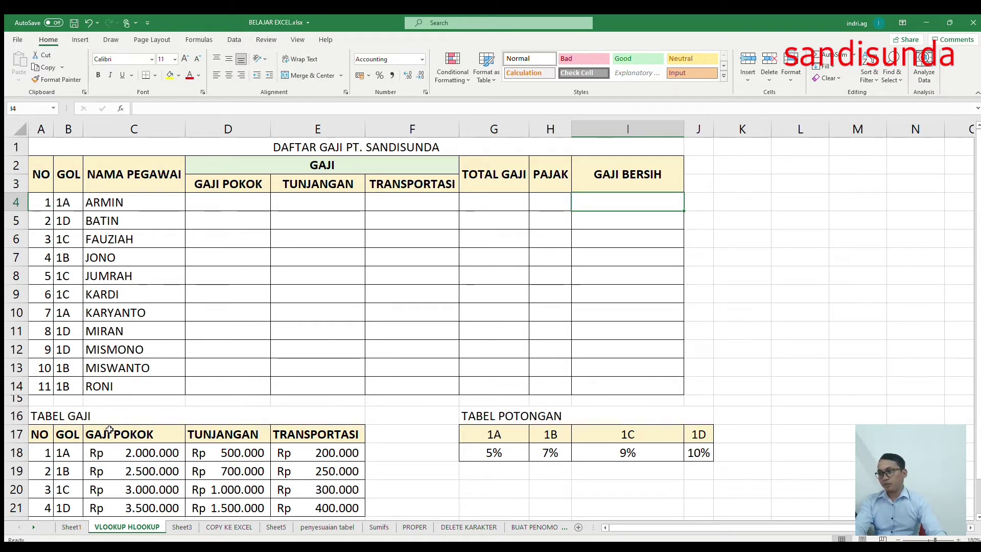
left_click(157, 456)
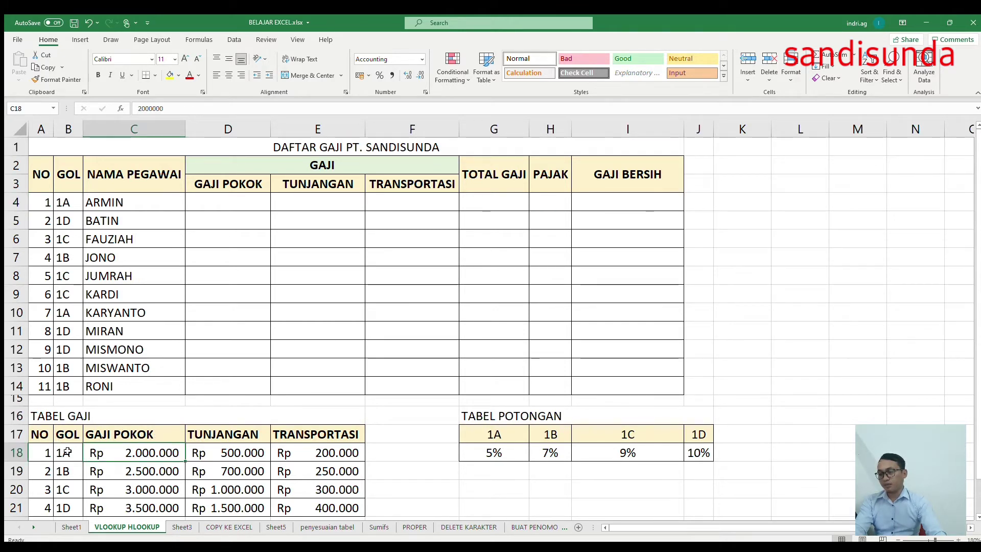
mouse_move(82, 451)
left_mouse_down()
mouse_move(294, 508)
mouse_move(317, 506)
left_mouse_up()
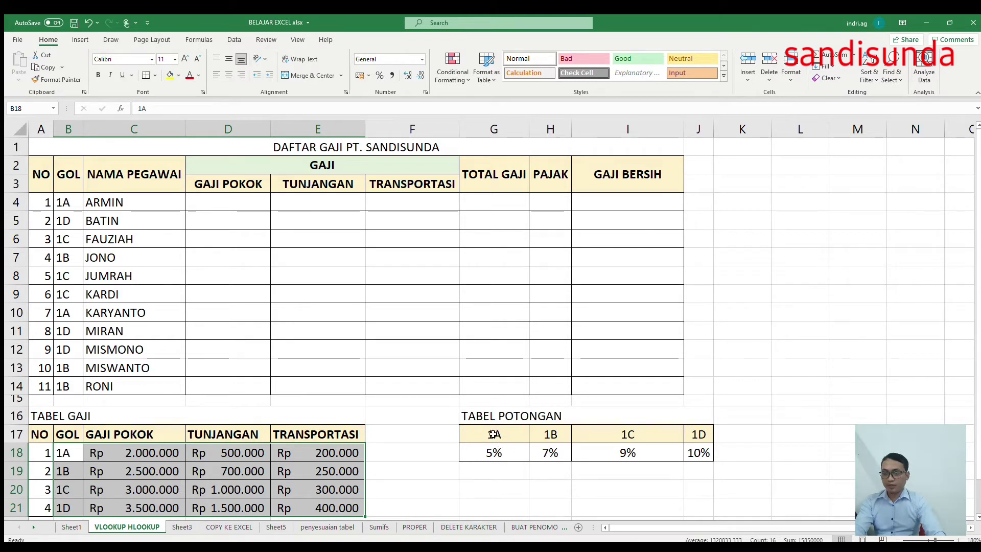
left_click(493, 434)
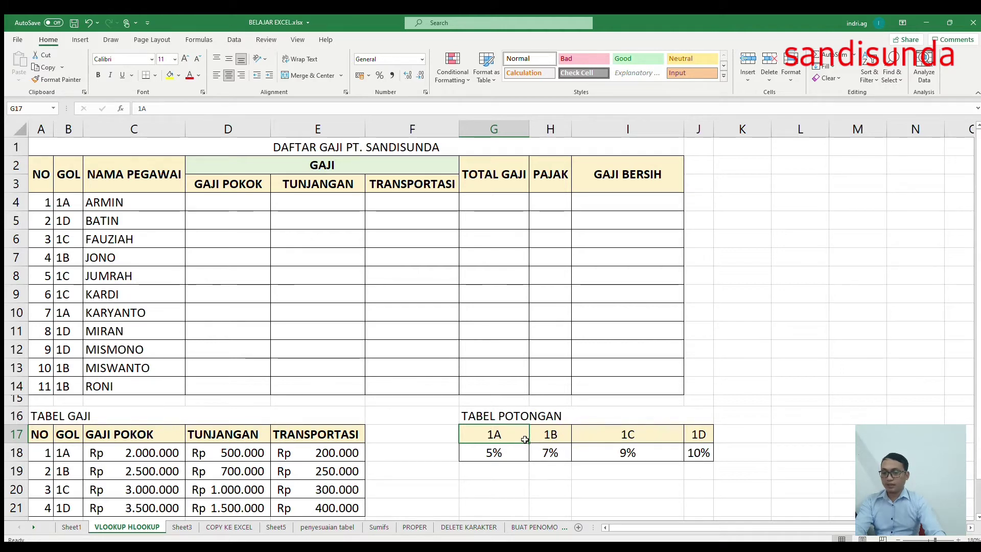
left_click(313, 309)
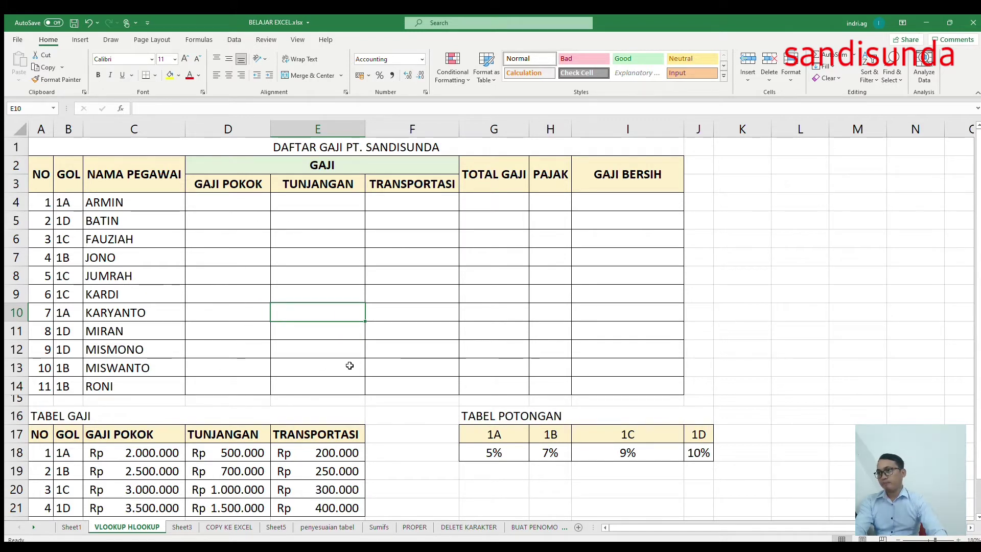
left_click(231, 198)
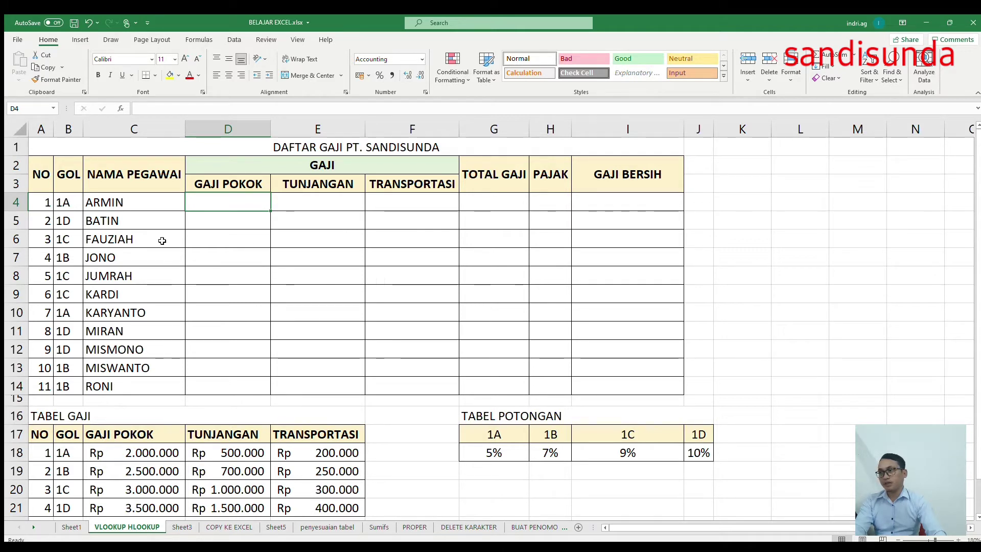
left_click(65, 203)
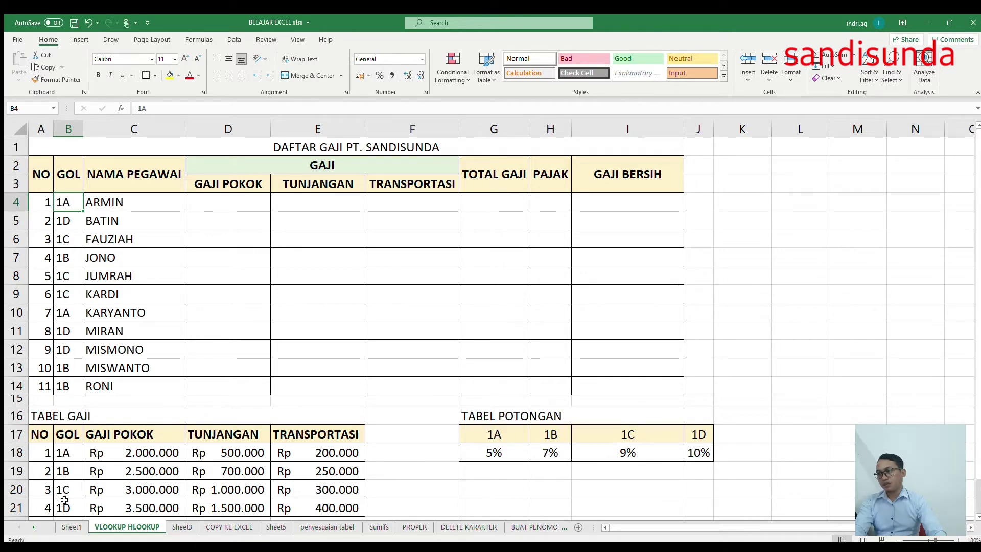
- Check TABEL GAJI grades 1A–1D and their base salaries from 2.000.000 to 3.500.000
left_click(112, 261)
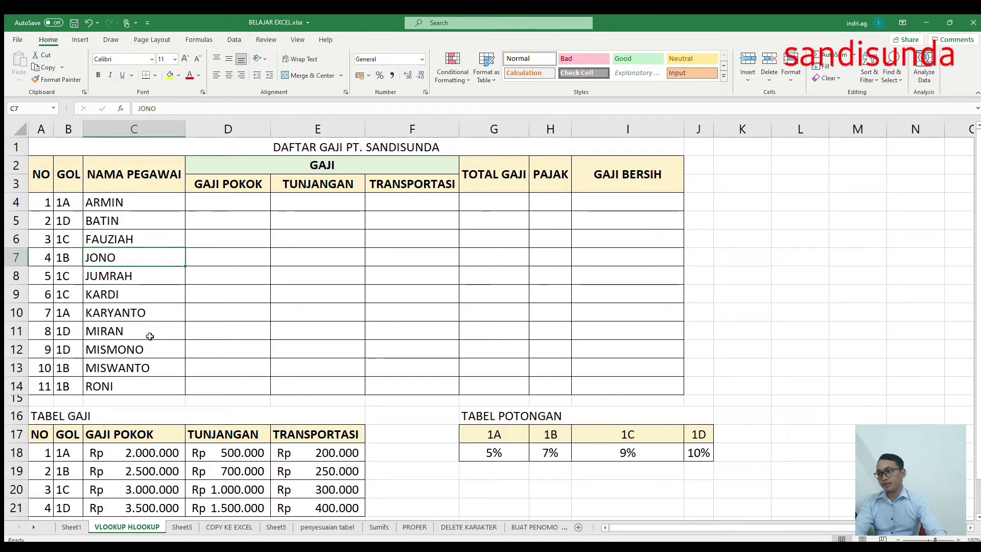
left_click(68, 456)
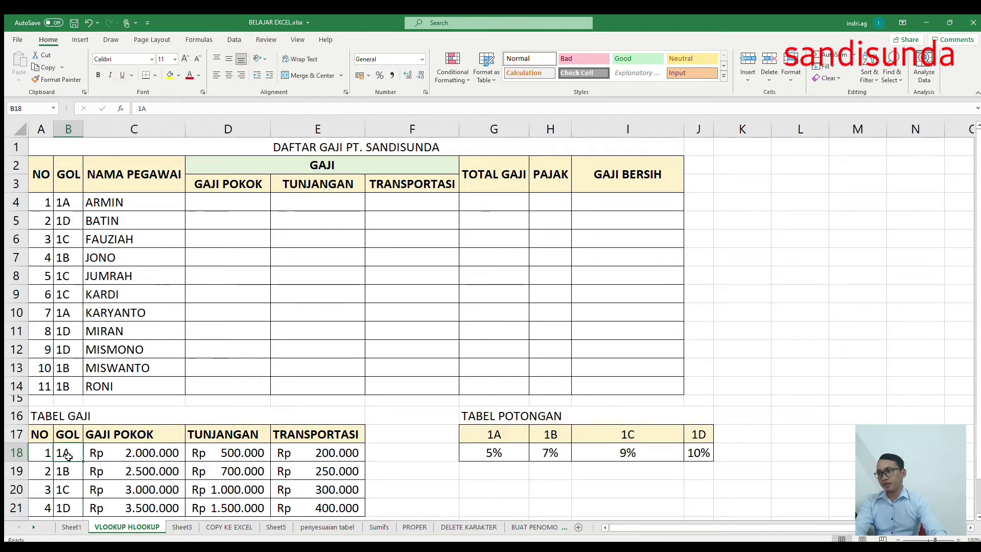
left_click(135, 456)
left_click(75, 470)
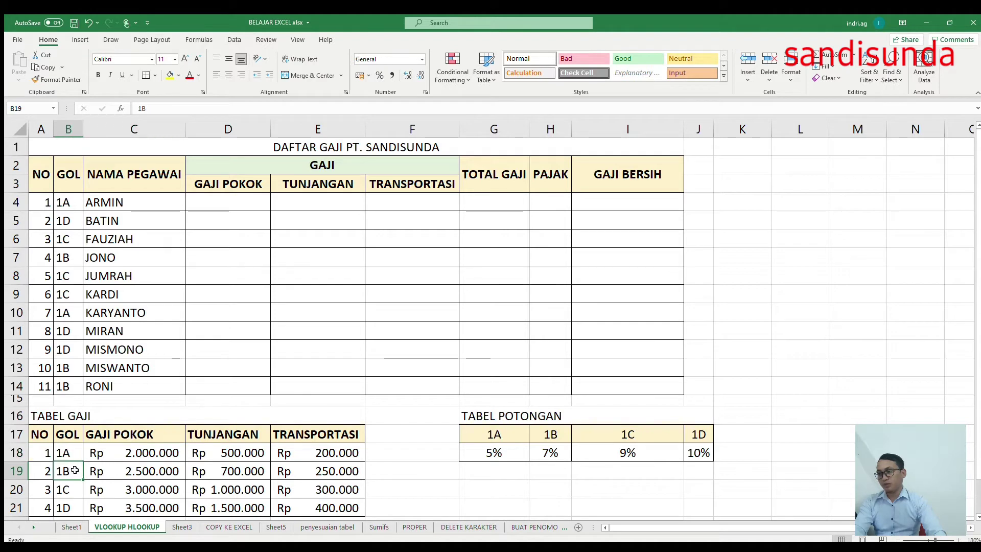
left_click(149, 472)
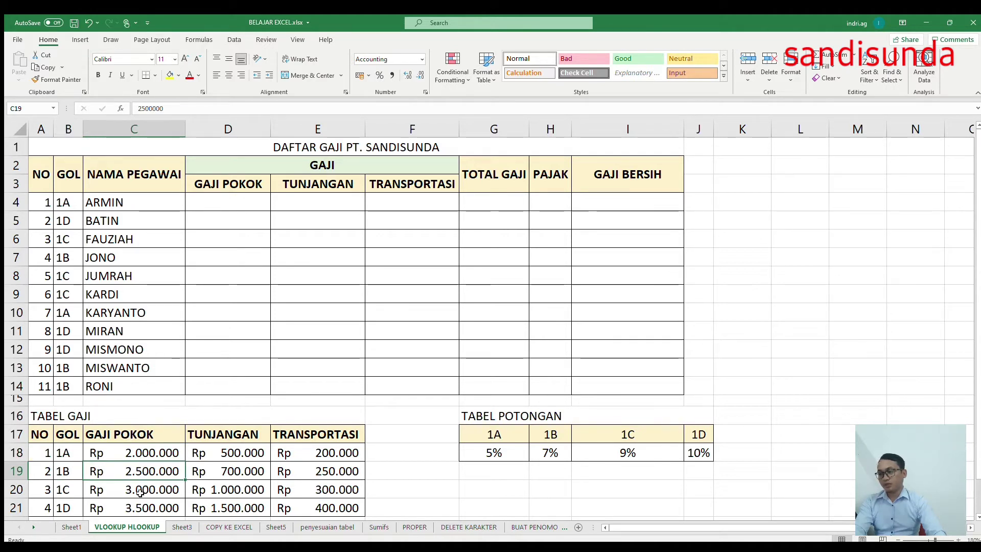
left_click(136, 490)
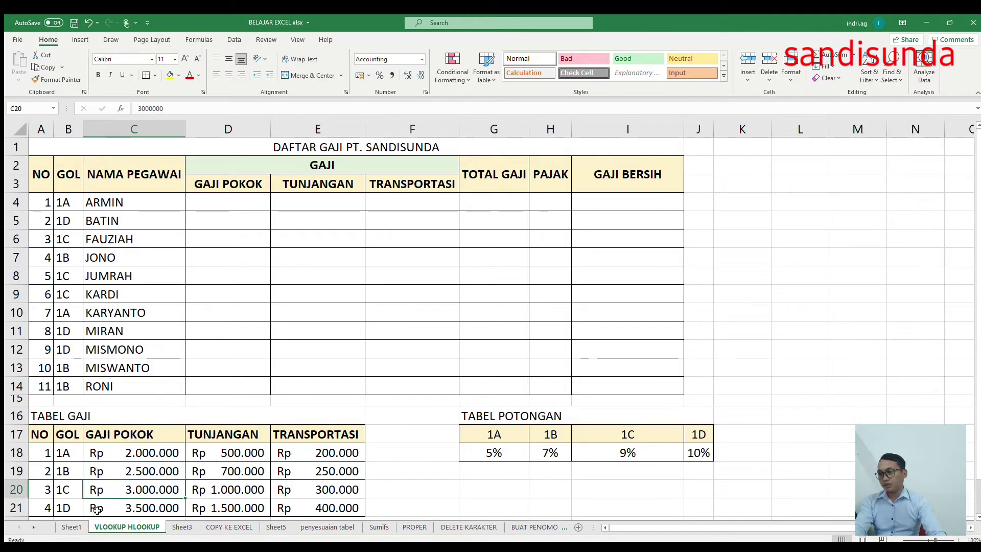
left_click(153, 503)
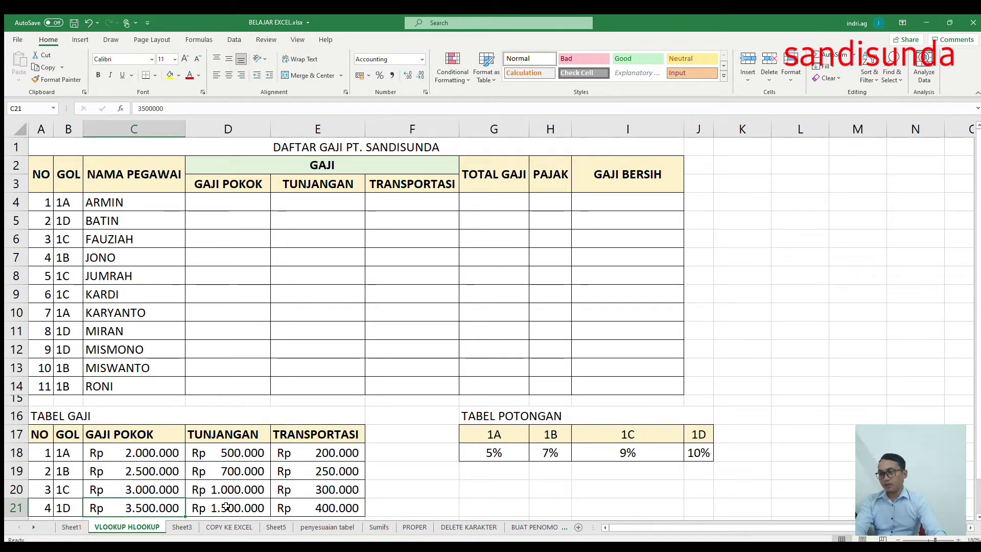
- Check the allowance, transport and 5%–10% deduction values, then select ARMIN's GAJI POKOK cell D4
left_click(221, 453)
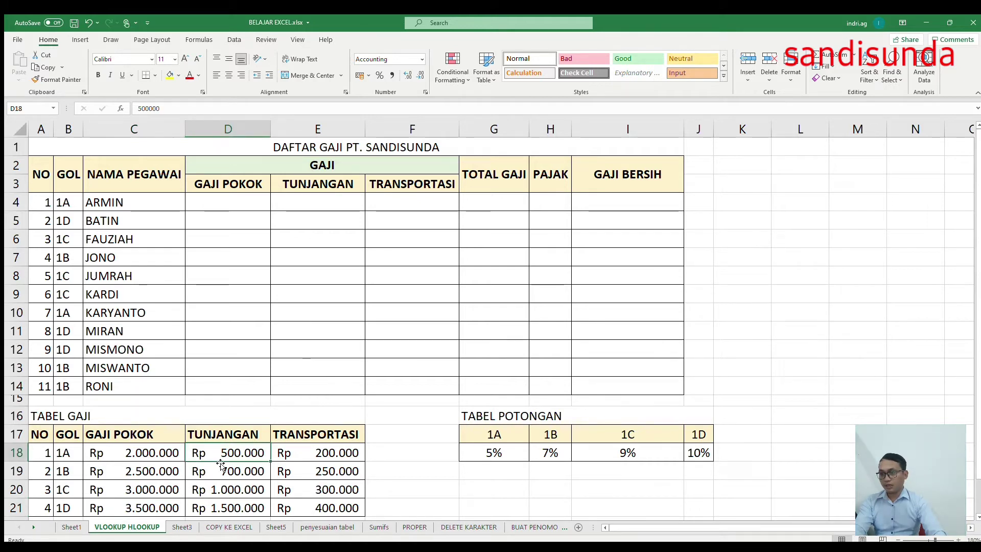
left_click(231, 509)
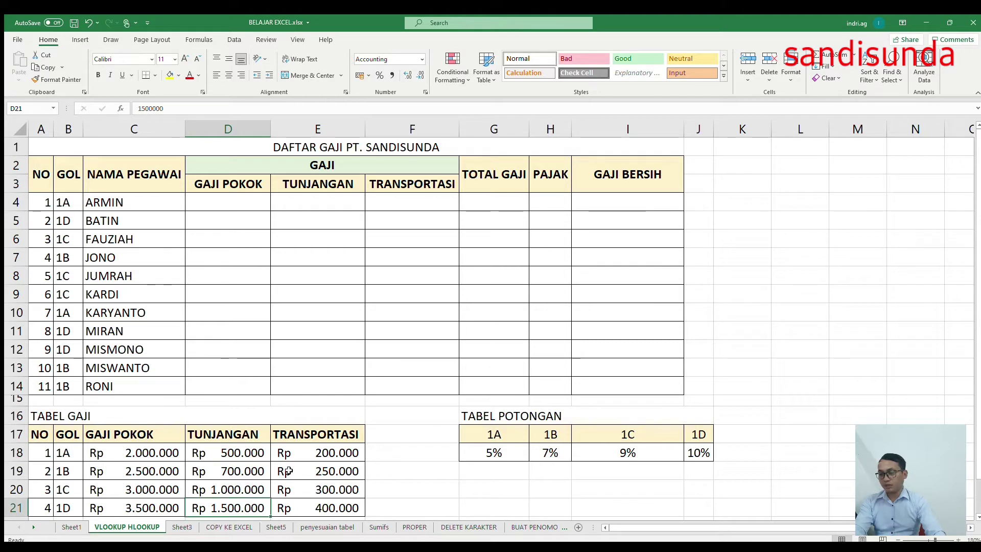
left_click(321, 454)
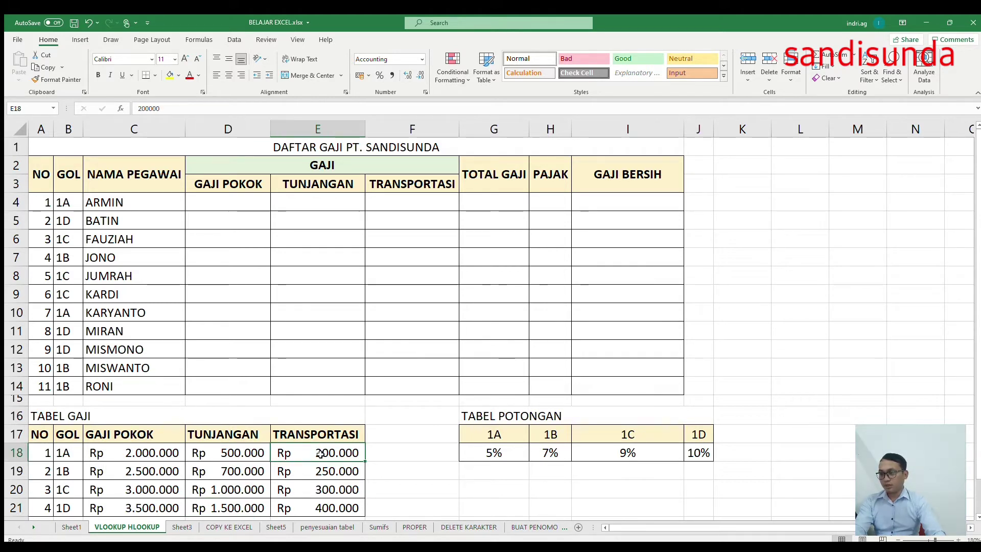
left_click(317, 509)
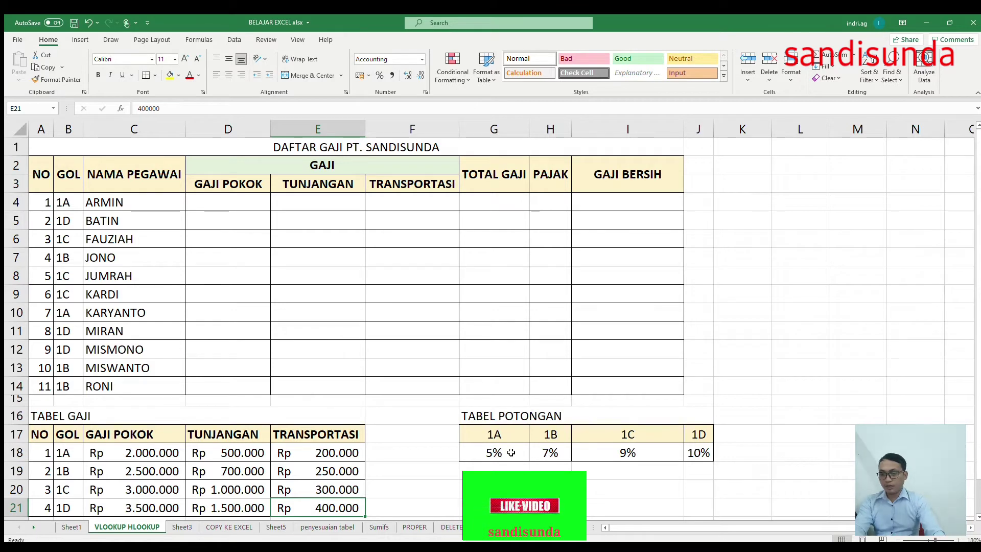
left_click(521, 452)
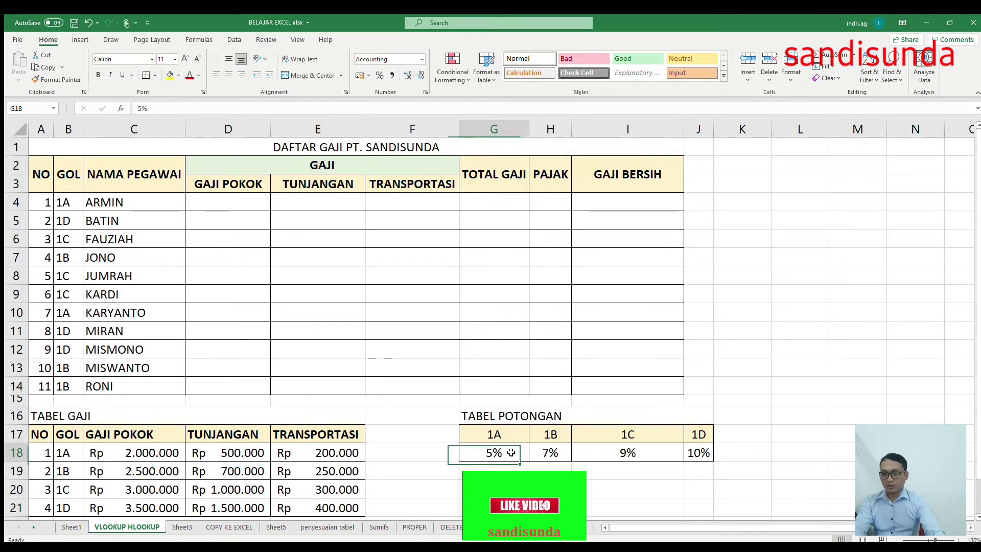
left_click(696, 453)
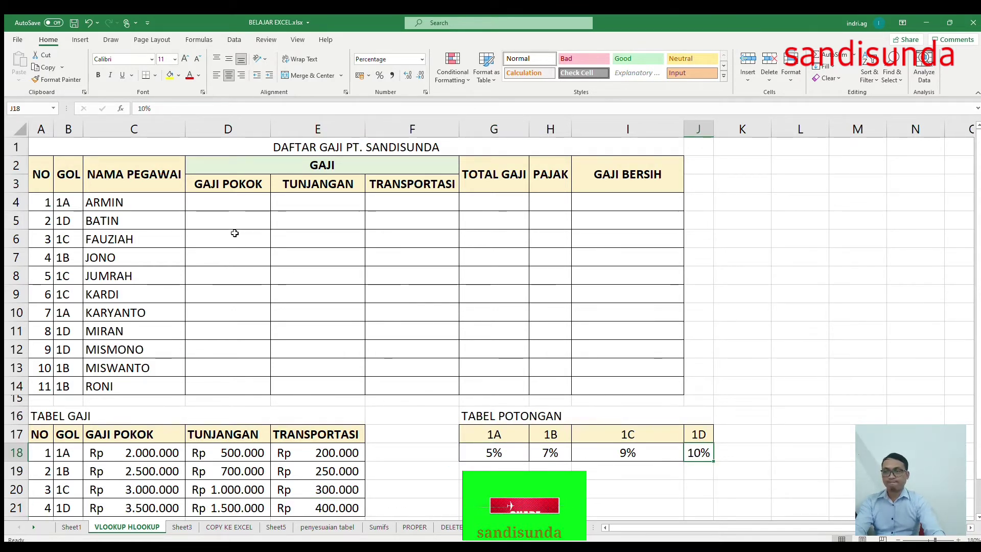
left_click(219, 199)
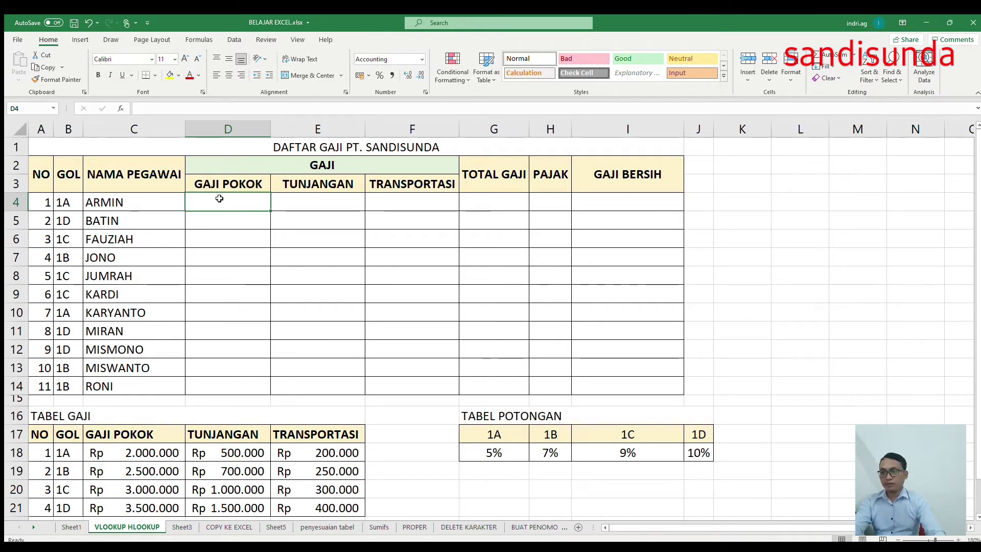
- Enter =VLOOKUP(B4;$B$18:$E$21;2) in D4 so ARMIN's basic salary shows Rp 2.000.000
type("=")
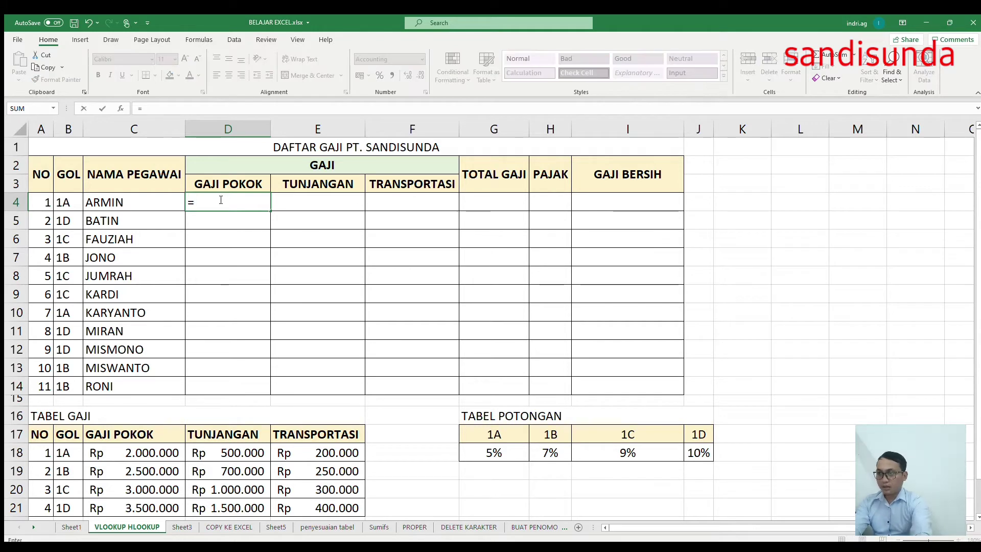
type("V")
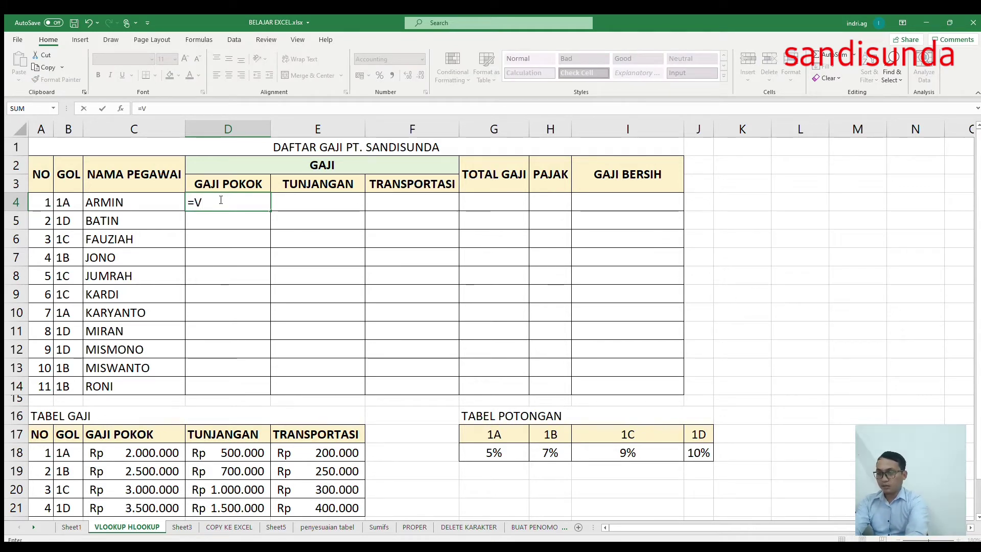
type("L")
type("OOKU")
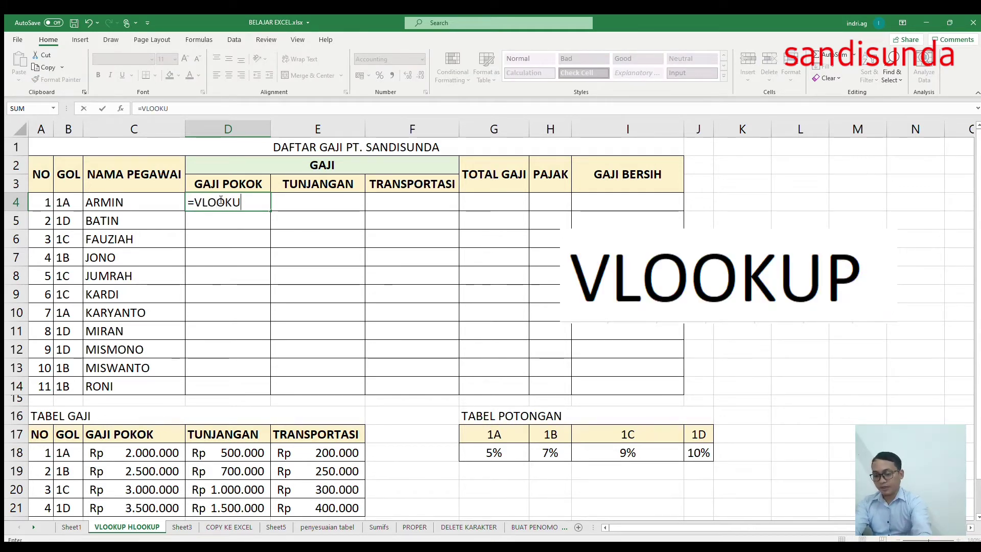
type("P(")
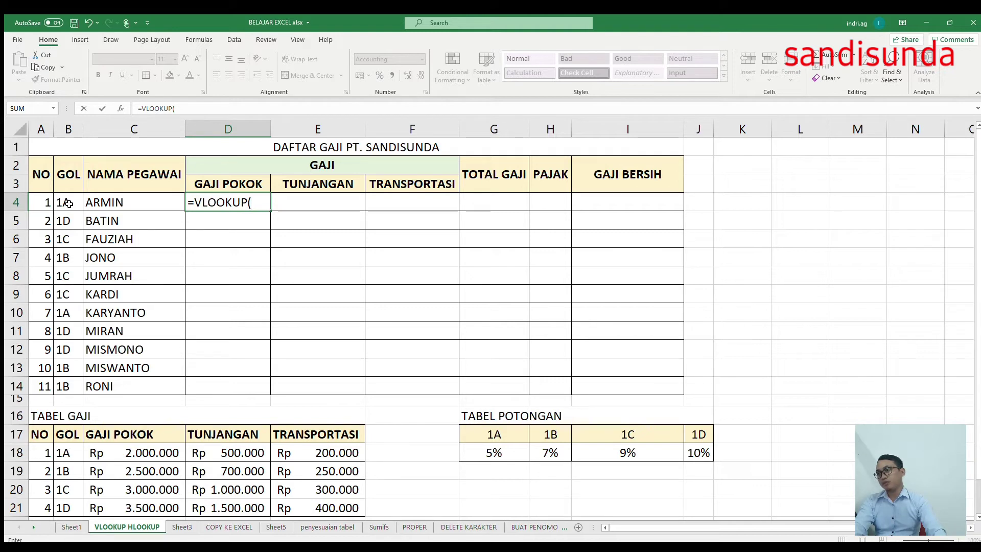
left_click(69, 204)
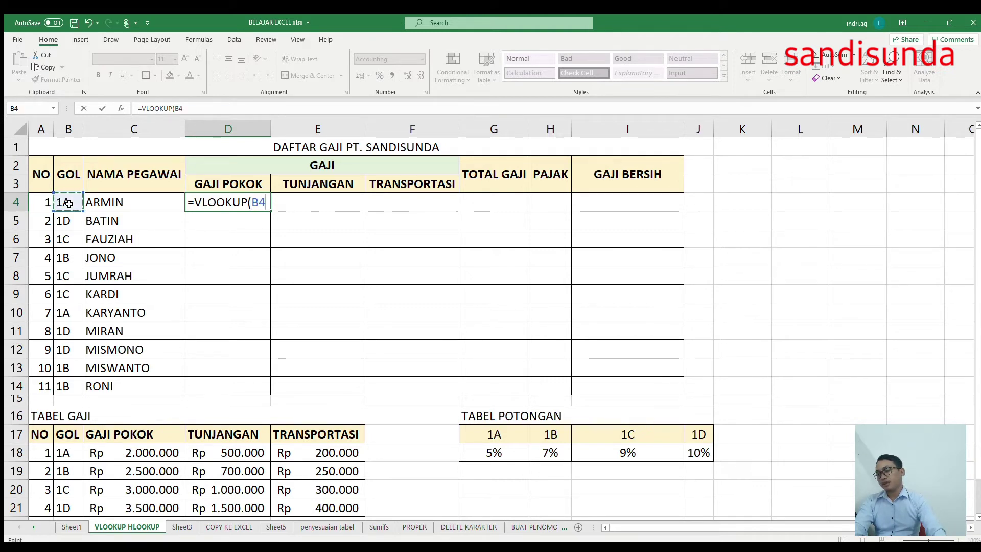
type(";")
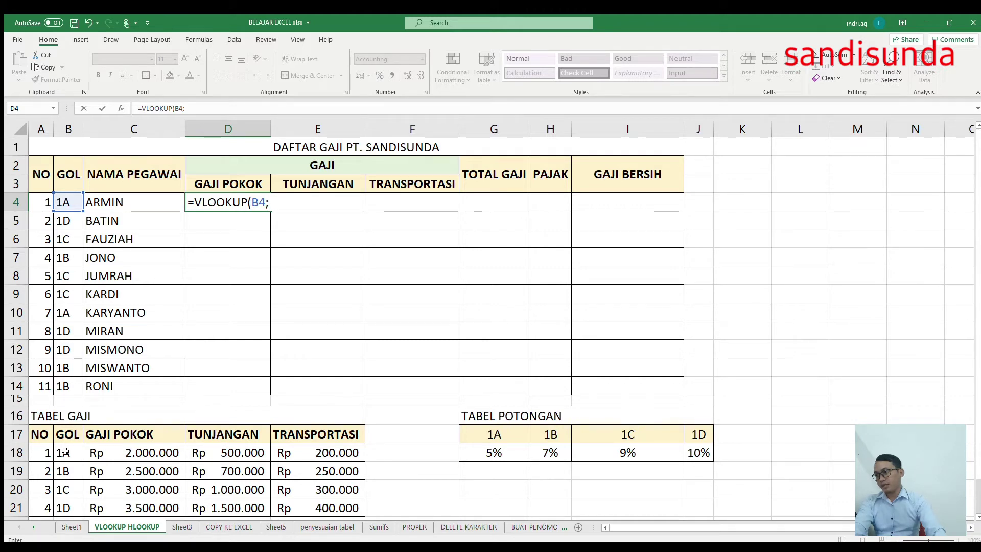
left_click(66, 450)
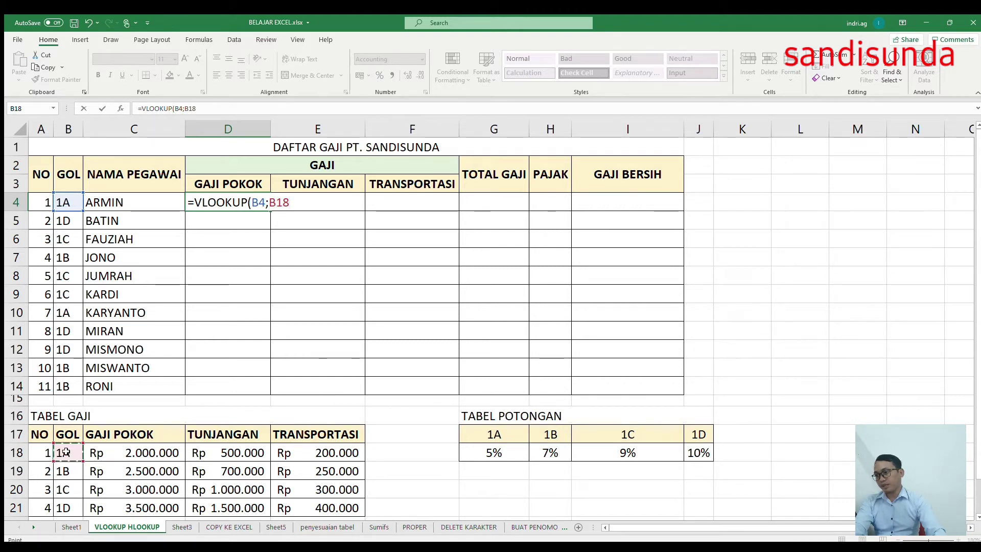
left_click_drag(65, 451, 305, 503)
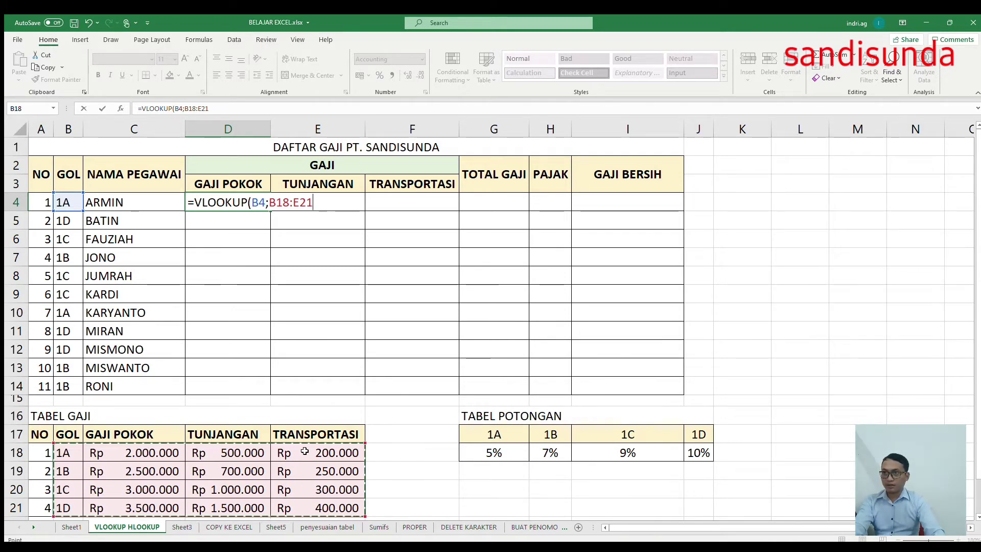
key("F4")
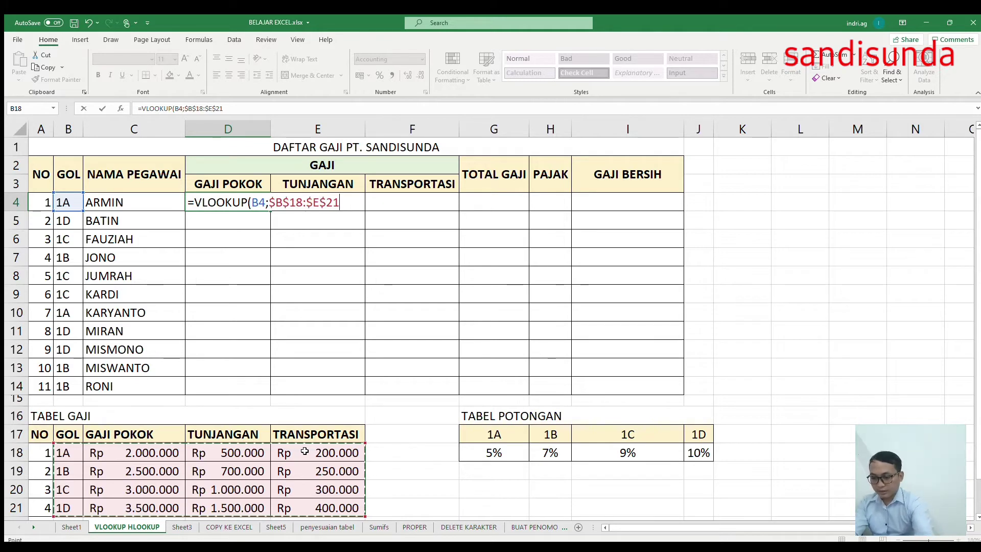
type(";")
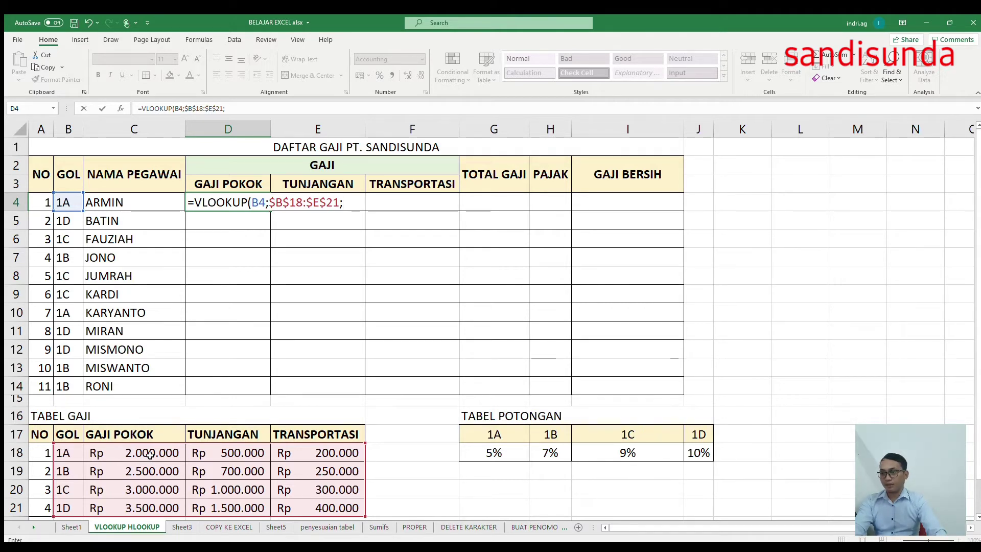
type("2")
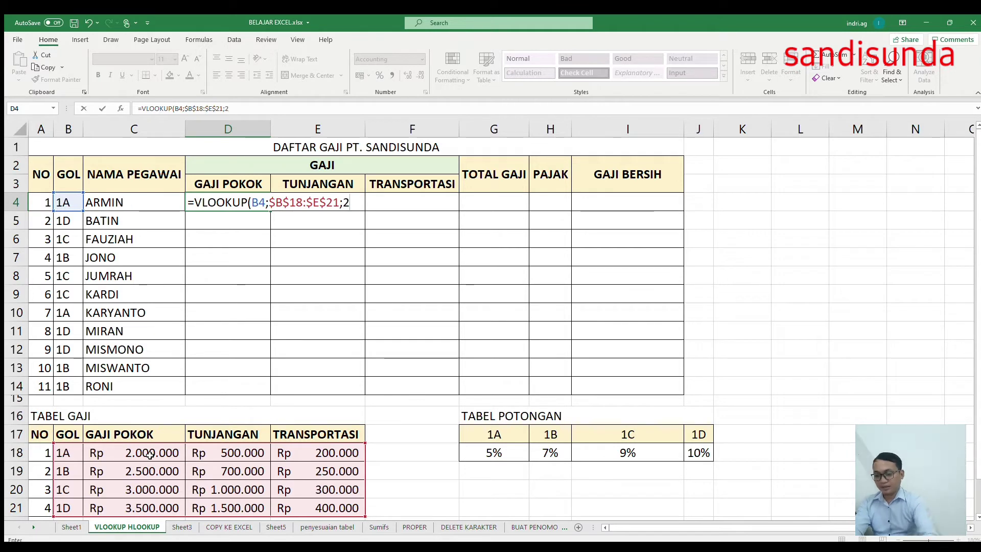
type(")")
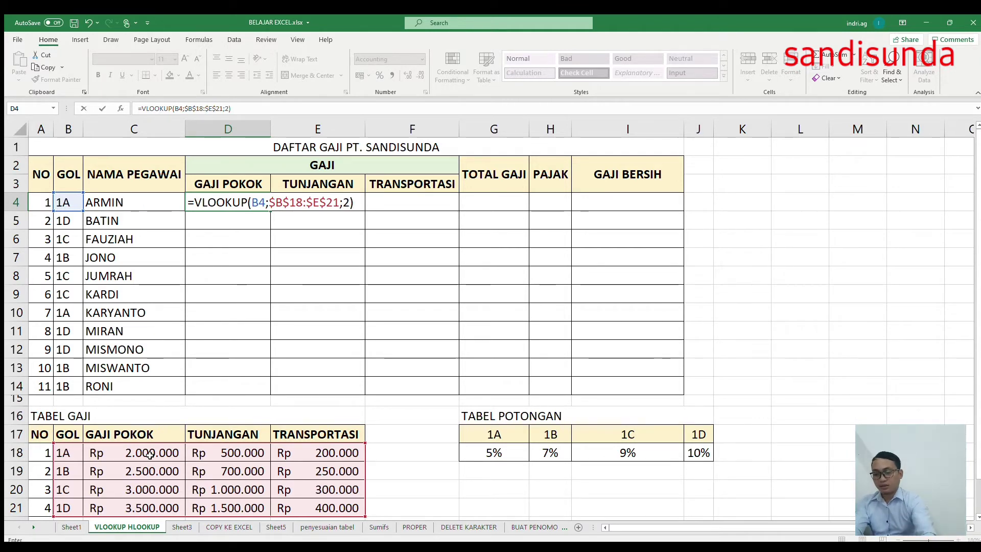
key("Return")
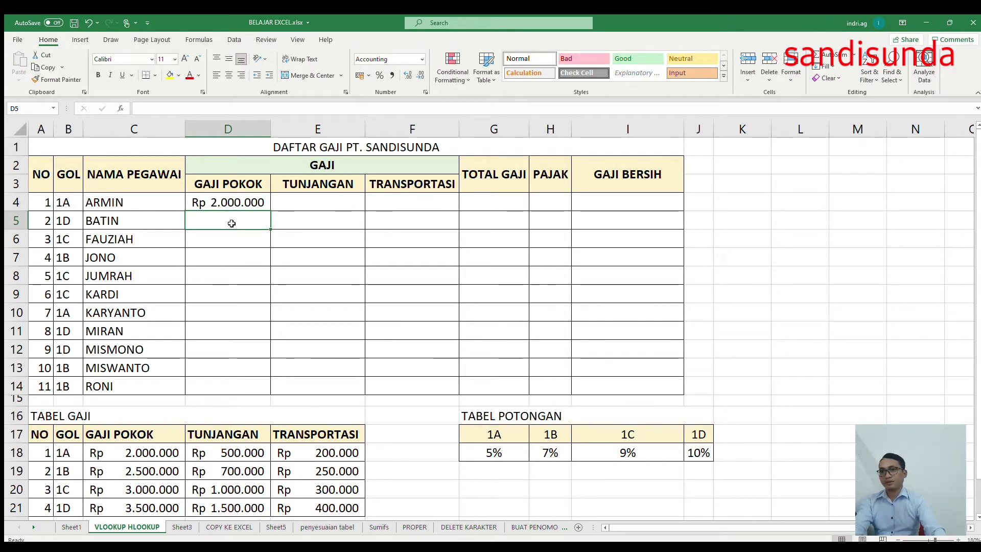
left_click(226, 201)
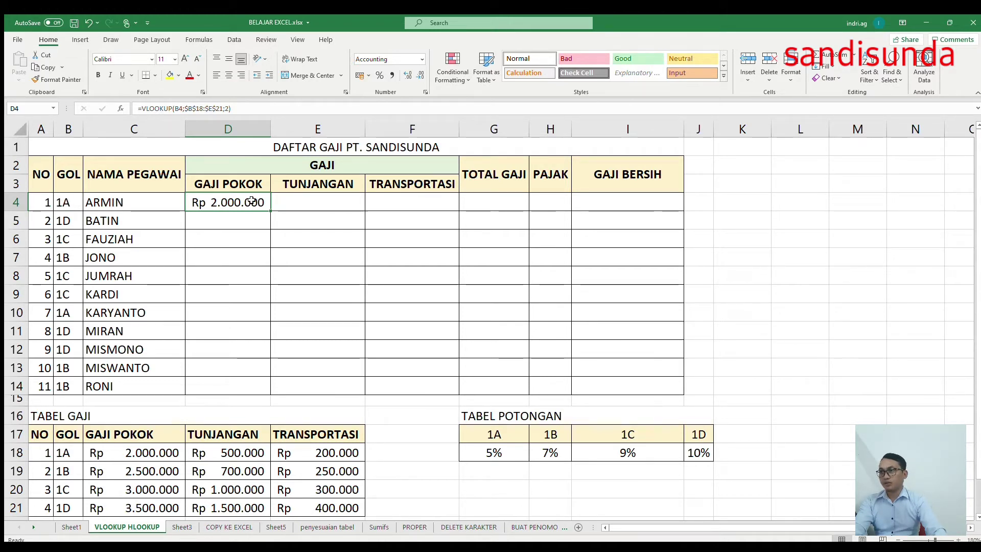
left_click(305, 202)
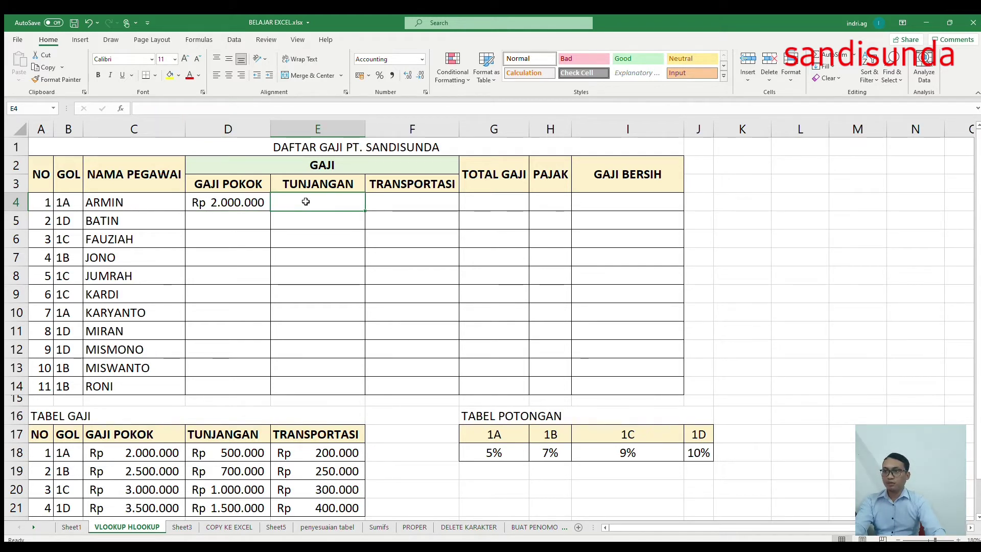
- Enter =VLOOKUP(B4;$B$18:$E$21;3) in E4 to show ARMIN's Rp 500.000 allowance
type("=V")
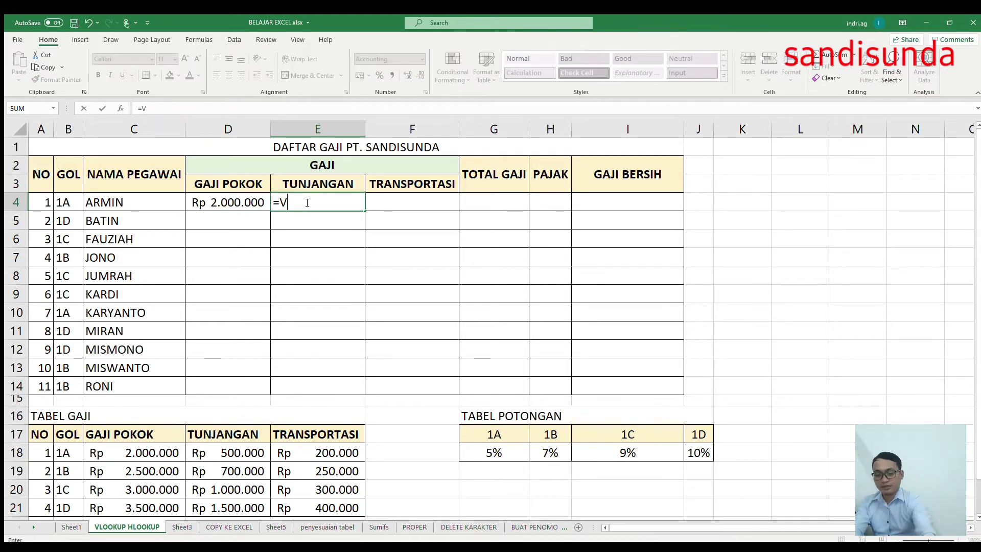
type("LOOKU")
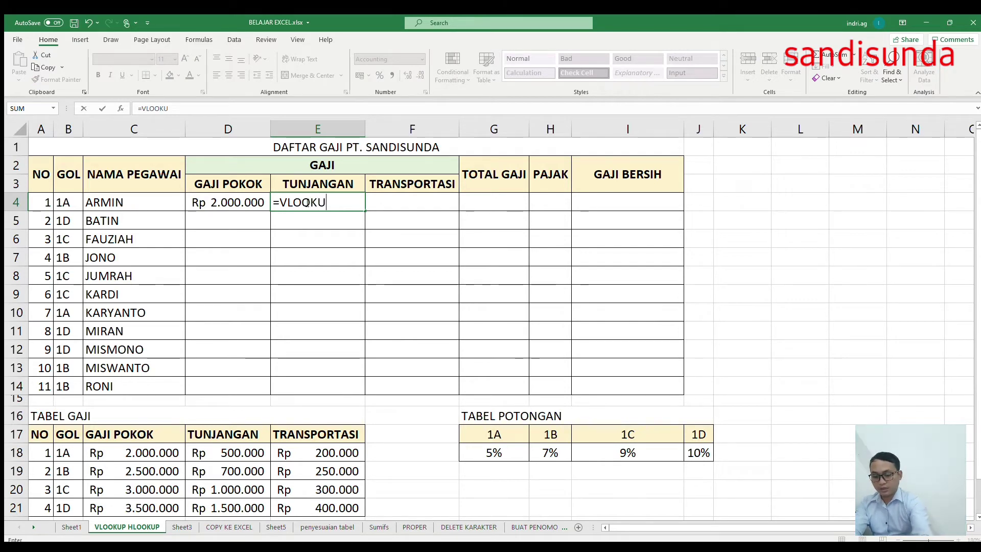
type("P(")
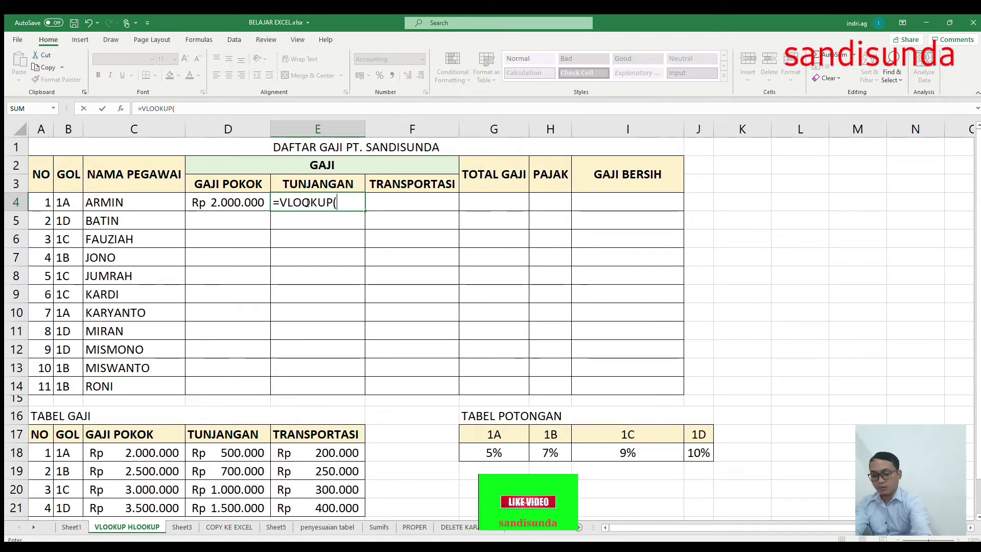
left_click(60, 202)
type(";")
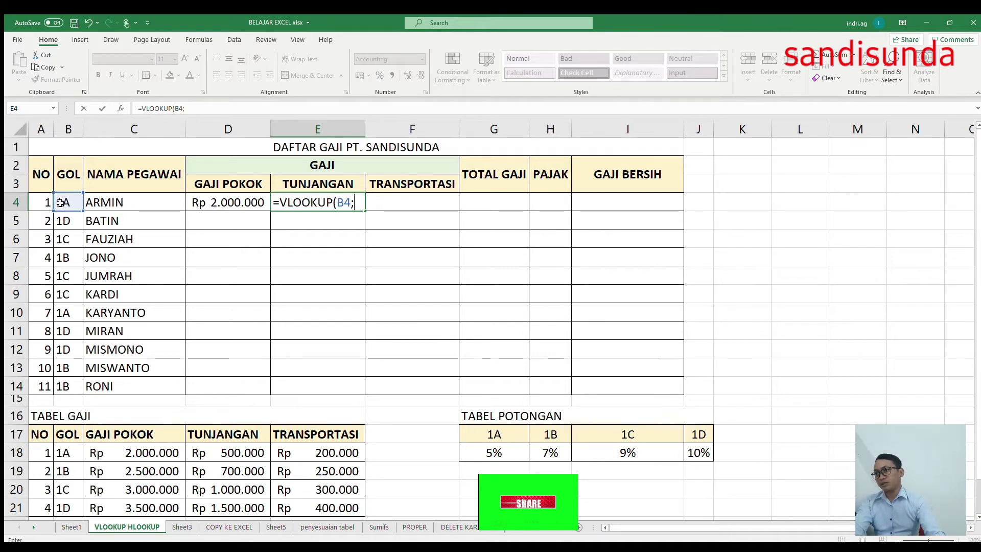
mouse_move(61, 453)
left_mouse_down()
mouse_move(249, 505)
mouse_move(313, 511)
left_mouse_up()
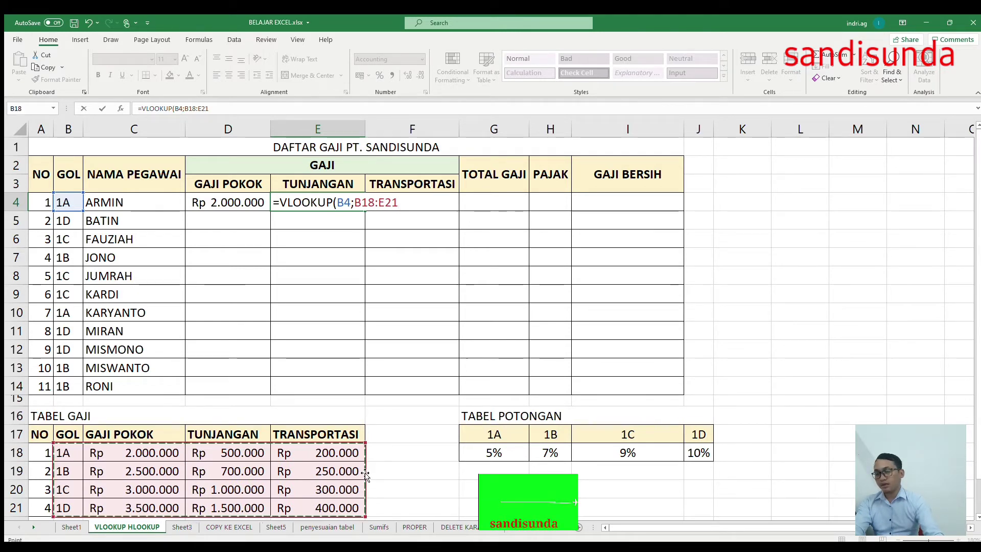
key("F4")
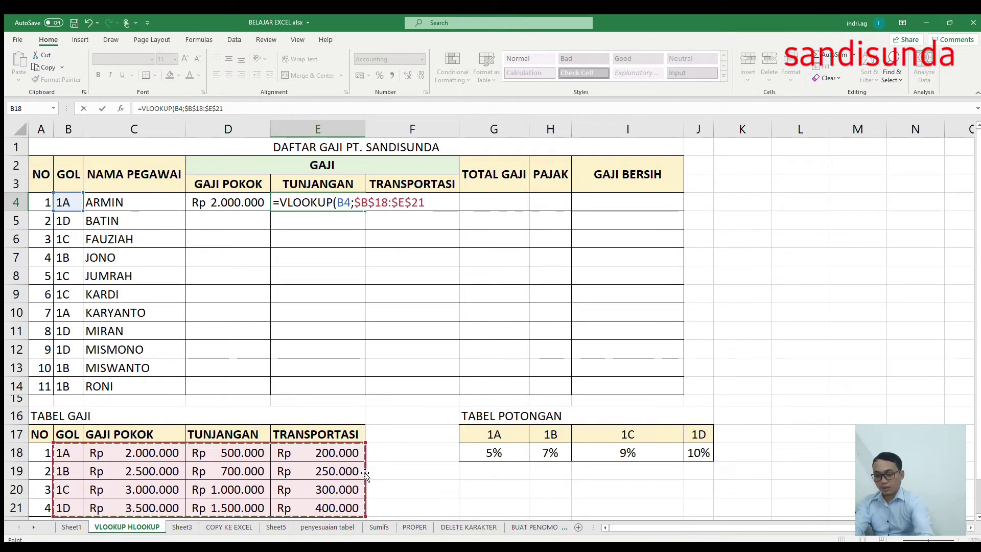
type(";")
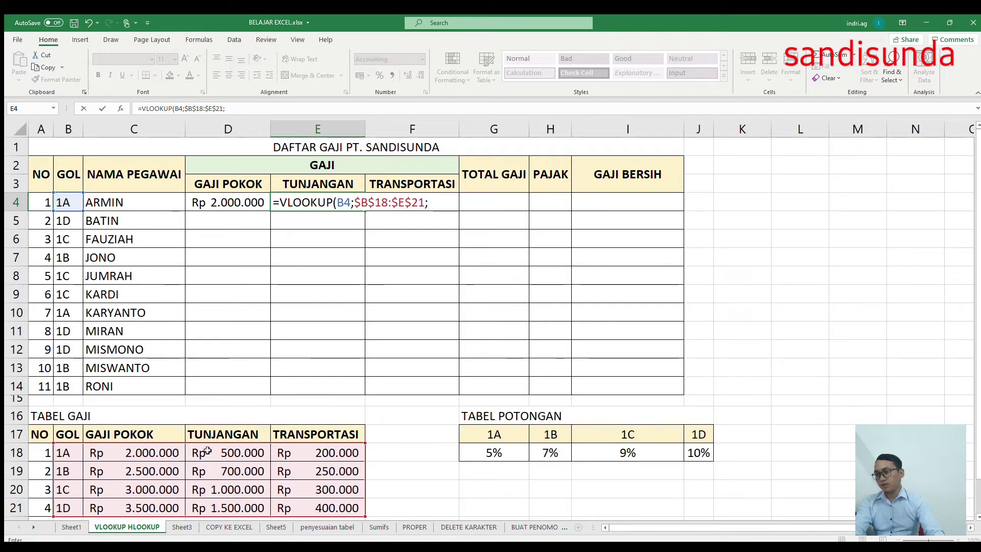
type("3")
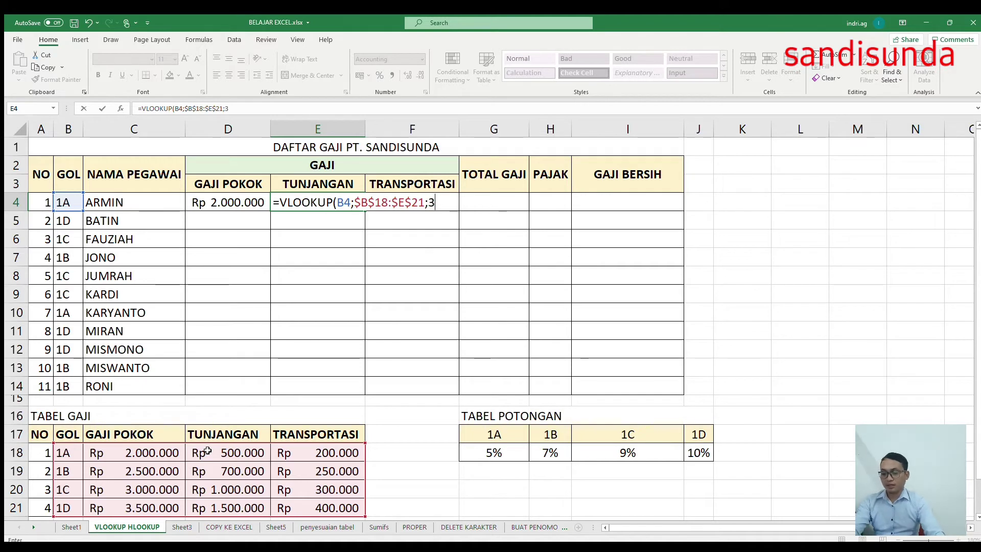
type(")")
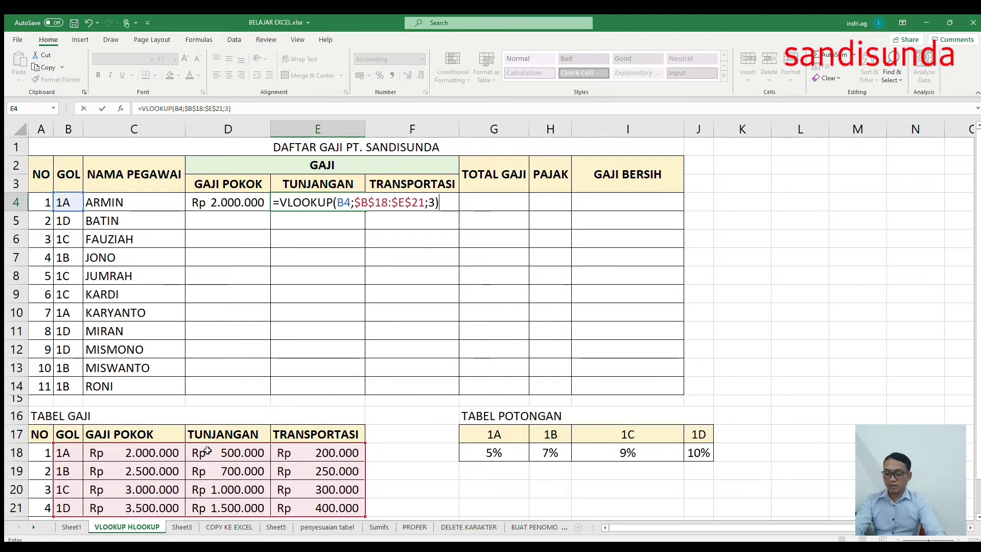
key("Return")
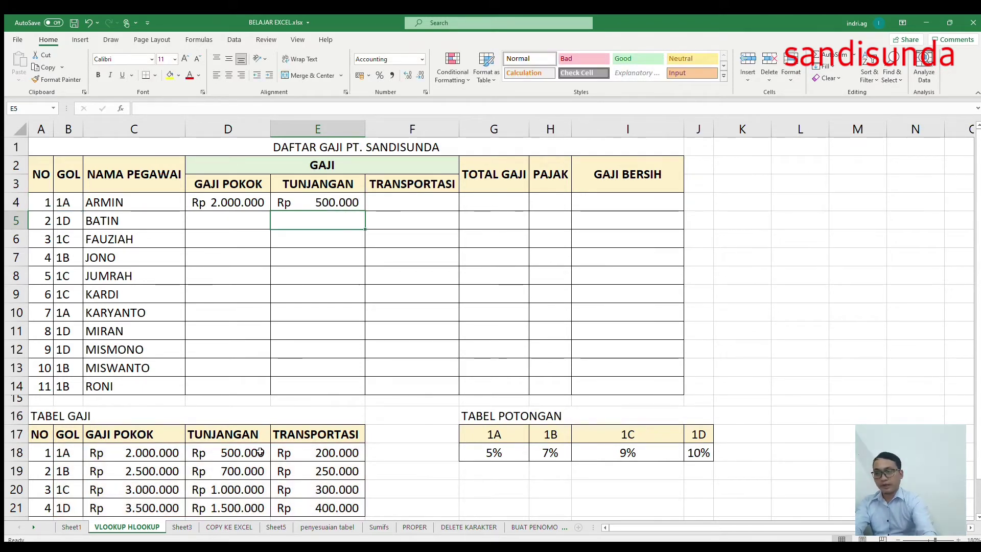
- Review the E4 formula and the TABEL GAJI values, then select cell F4
left_click(316, 204)
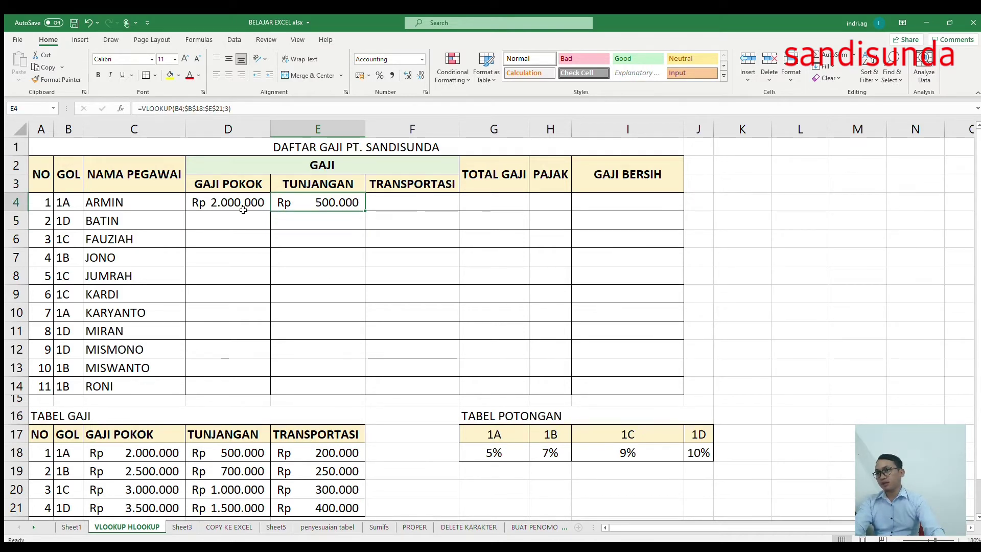
left_click(227, 451)
left_click(144, 453)
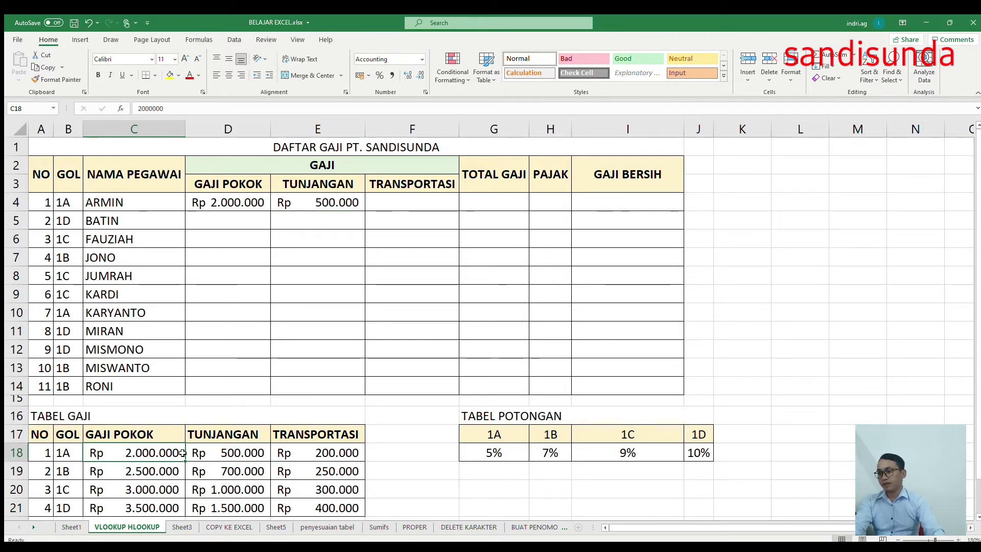
left_click(396, 203)
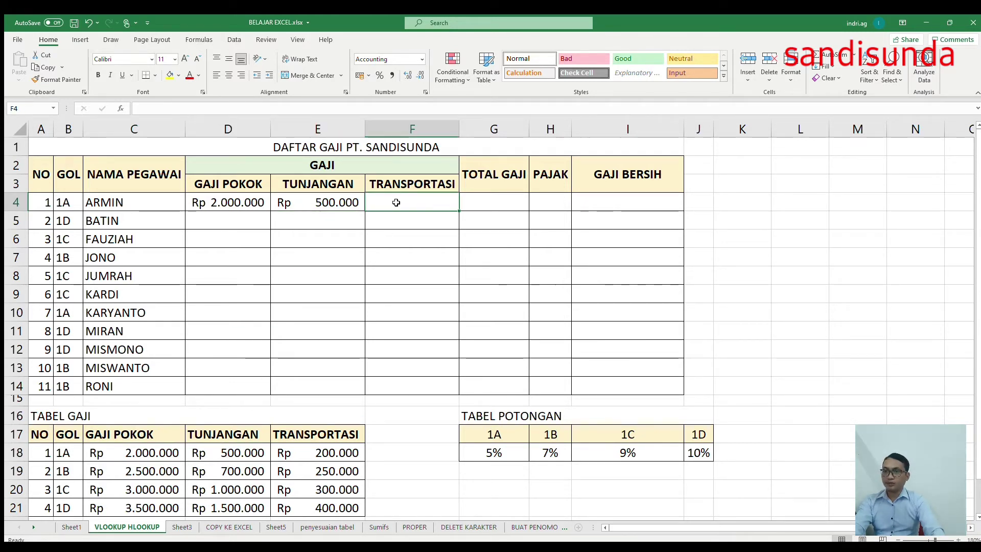
- Enter =VLOOKUP(B4;$B$18:$E$21;4) in F4 to show ARMIN's Rp 200.000 transport amount
type("=")
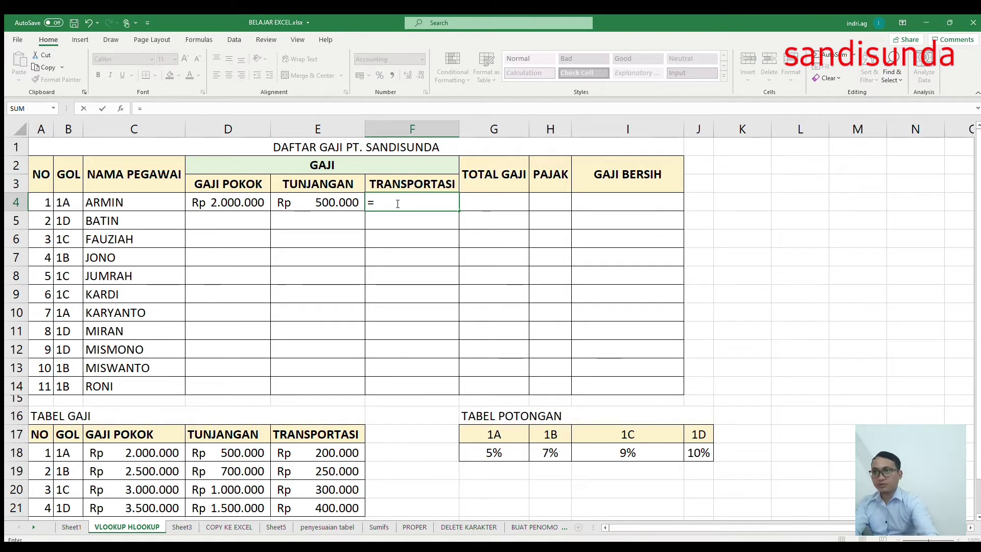
type("VLOOK")
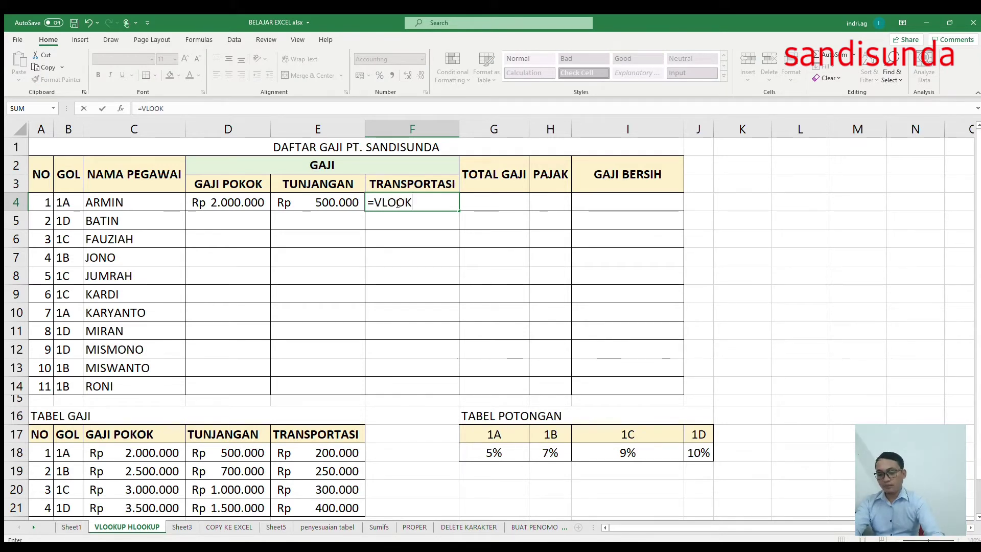
type("UP(")
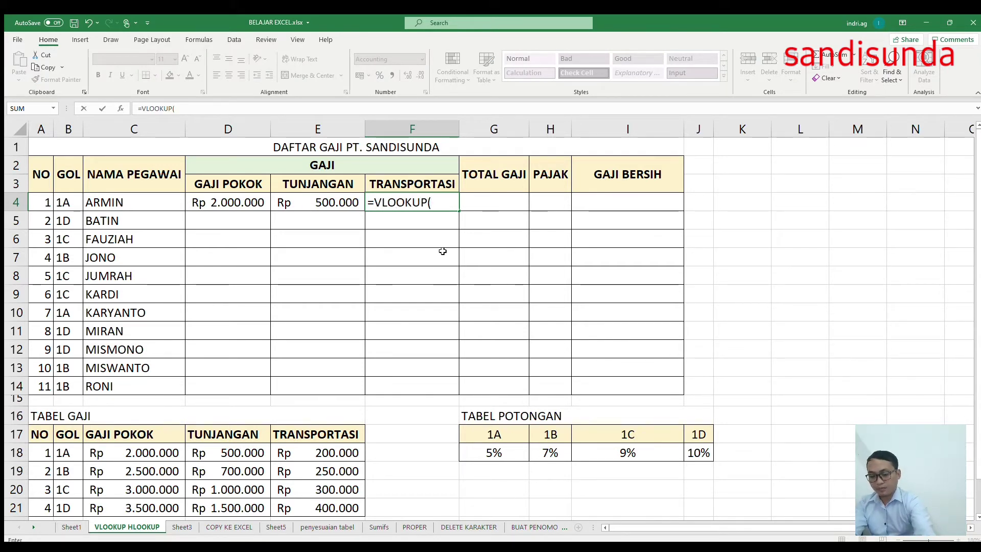
left_click(65, 202)
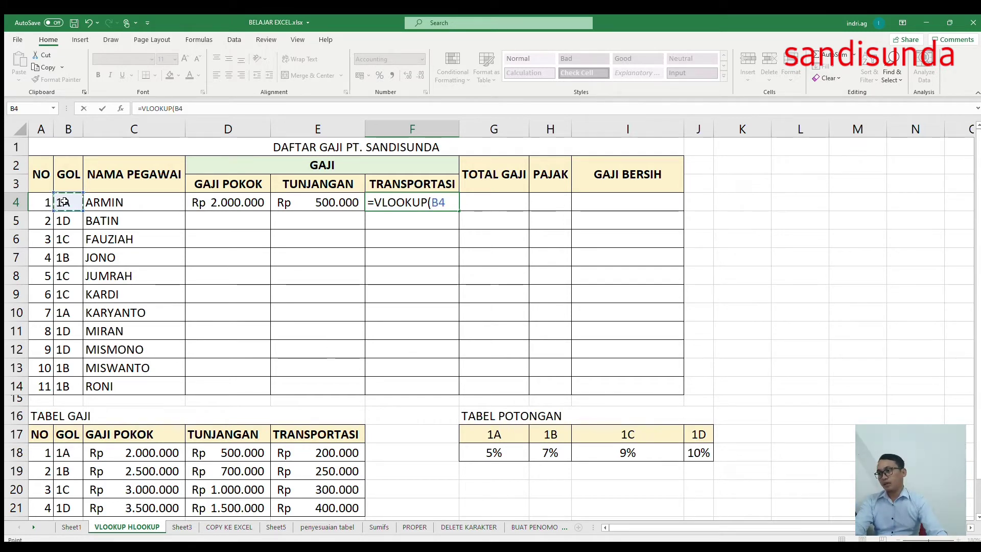
type(";")
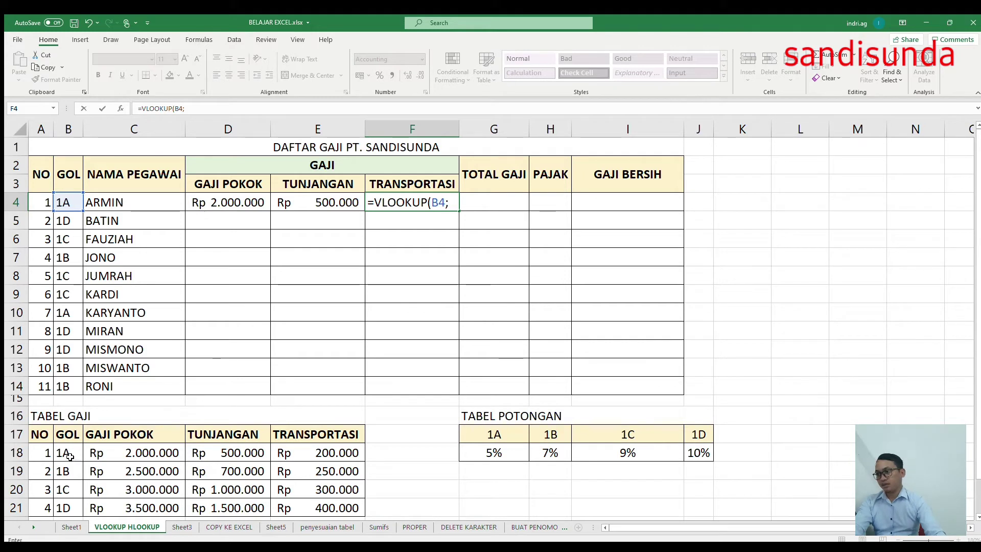
mouse_move(69, 453)
left_mouse_down()
mouse_move(83, 473)
mouse_move(127, 488)
mouse_move(229, 489)
mouse_move(313, 508)
left_mouse_up()
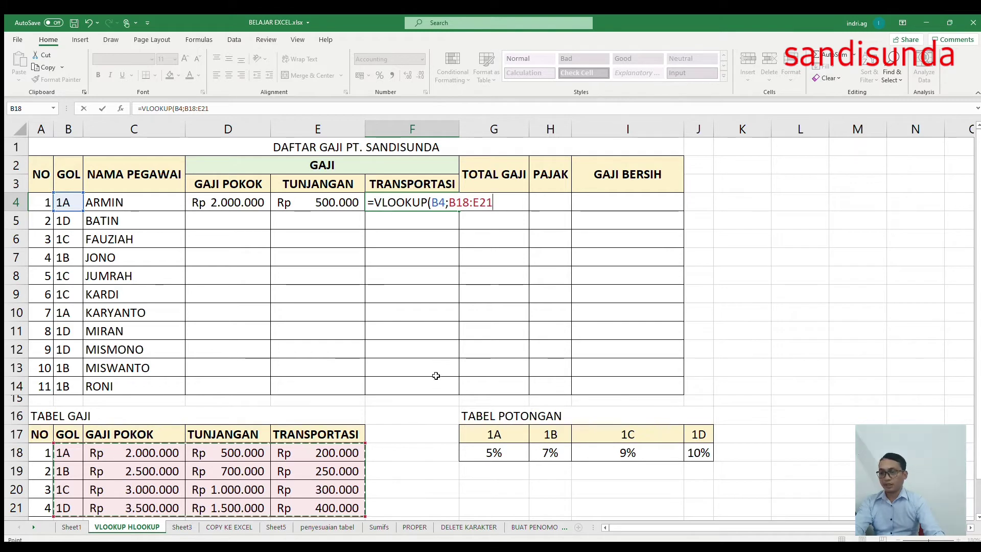
key("F4")
type("$E$21;4")
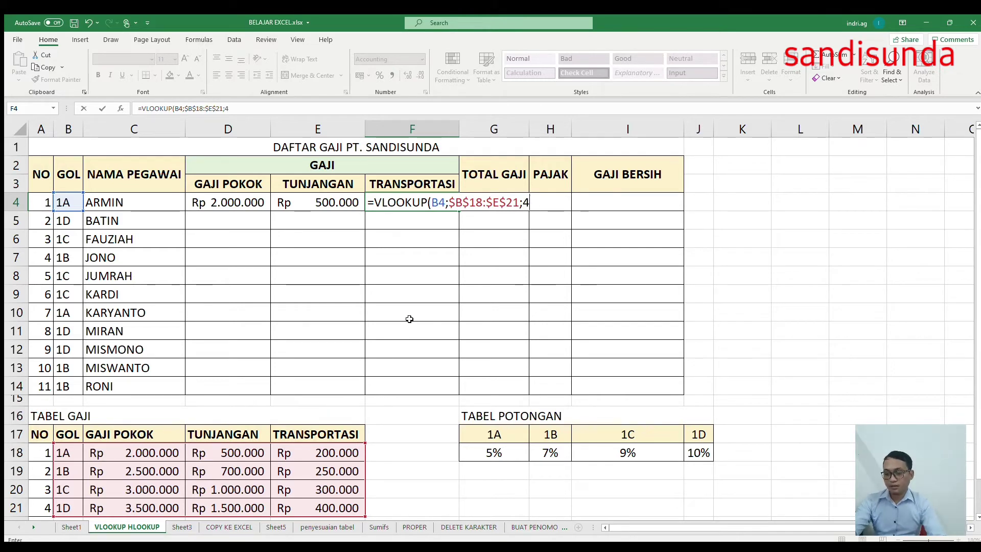
type(")")
key("Return")
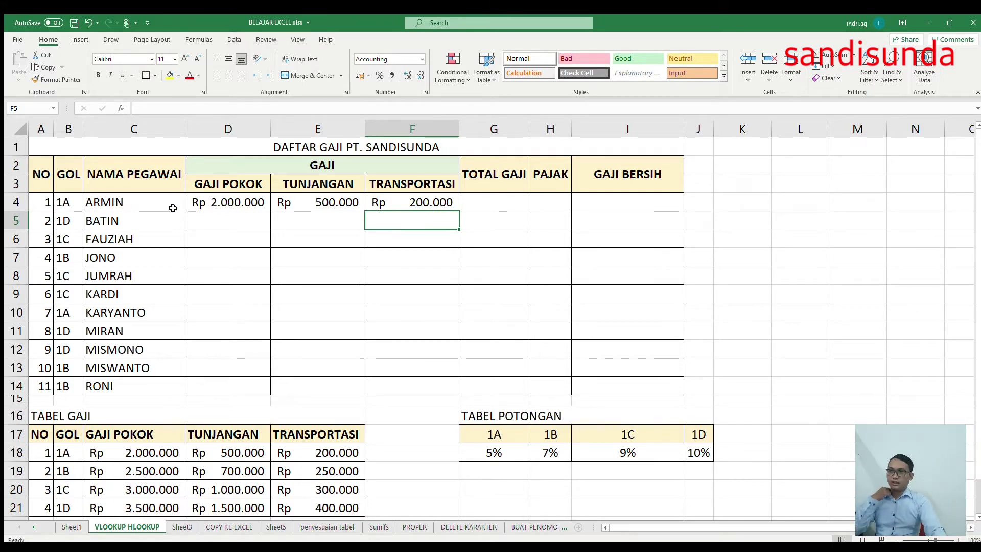
left_click(258, 206)
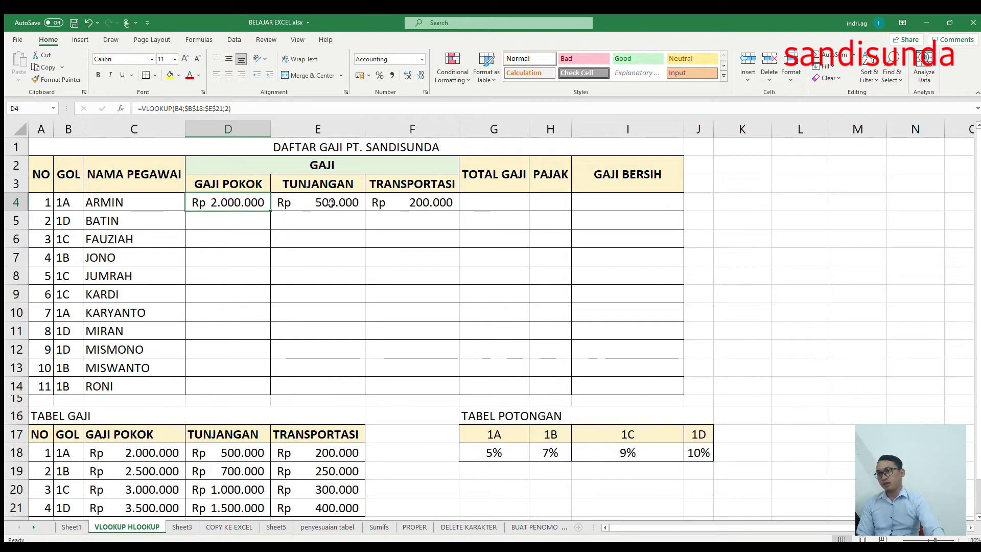
left_click(330, 203)
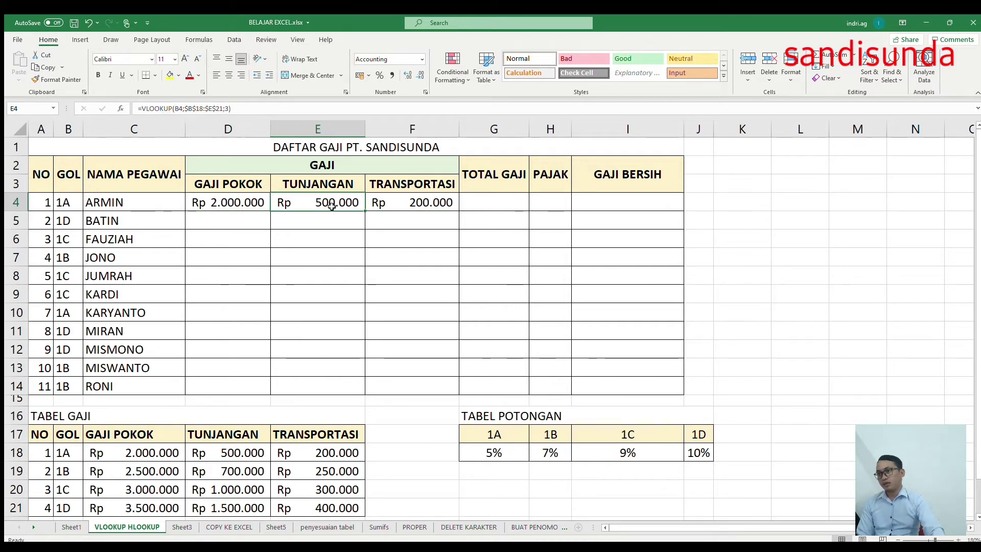
left_click(409, 205)
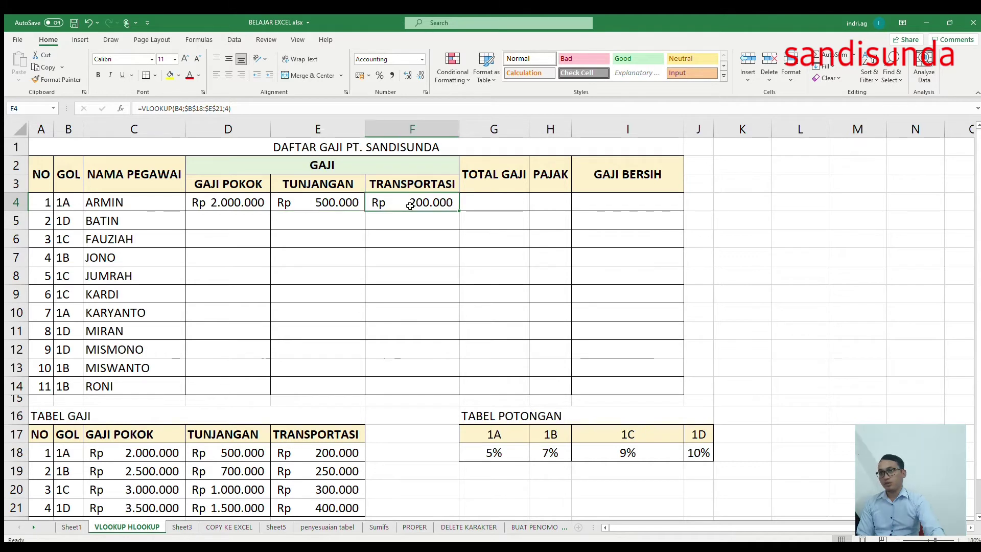
left_click(239, 219)
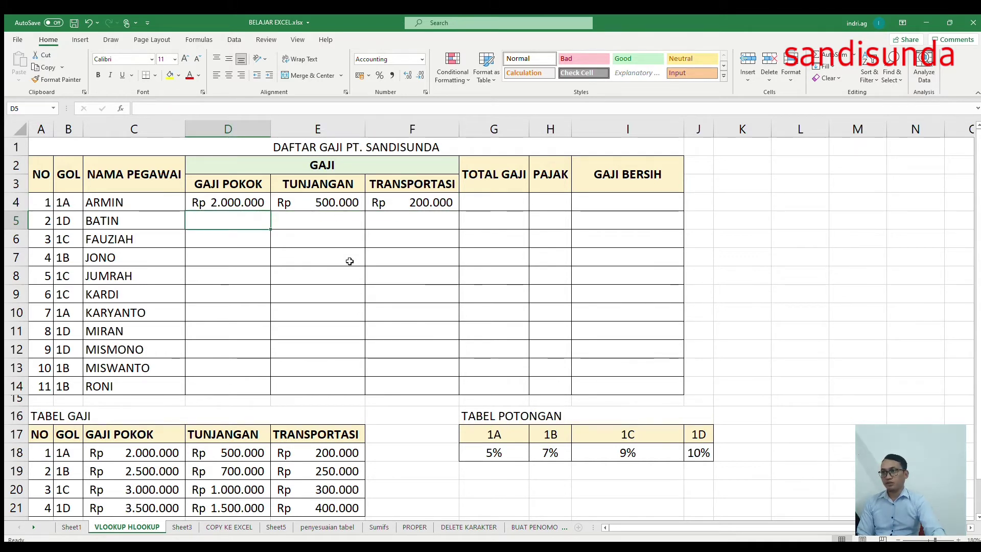
- Enter =VLOOKUP(B5;$B$18:$E$21;2) in D5 so BATIN's basic salary shows Rp 3.500.000
type("=CLOOKUP(")
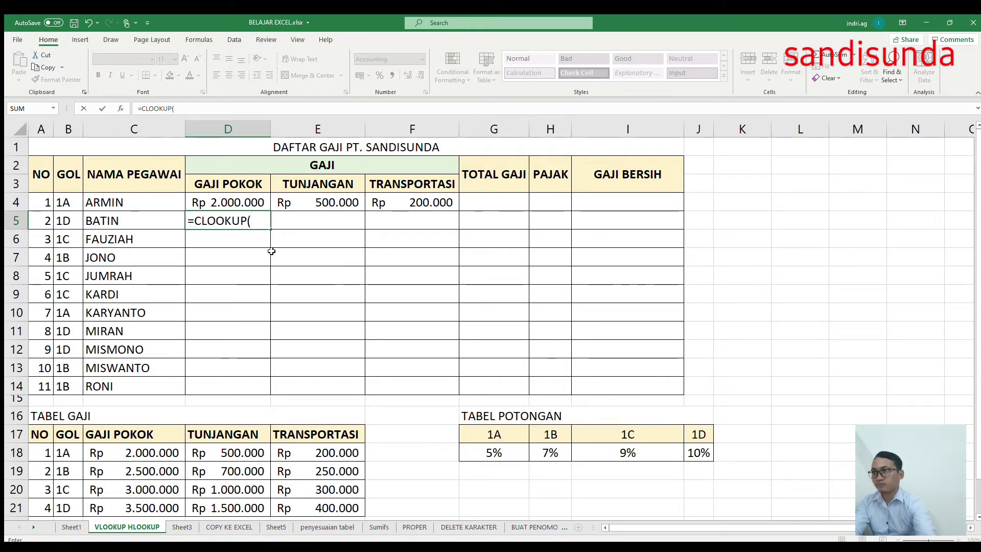
key("BackSpace")
key("BackSpace")
key("BackSpace")
key("BackSpace")
key("BackSpace")
key("BackSpace")
key("BackSpace")
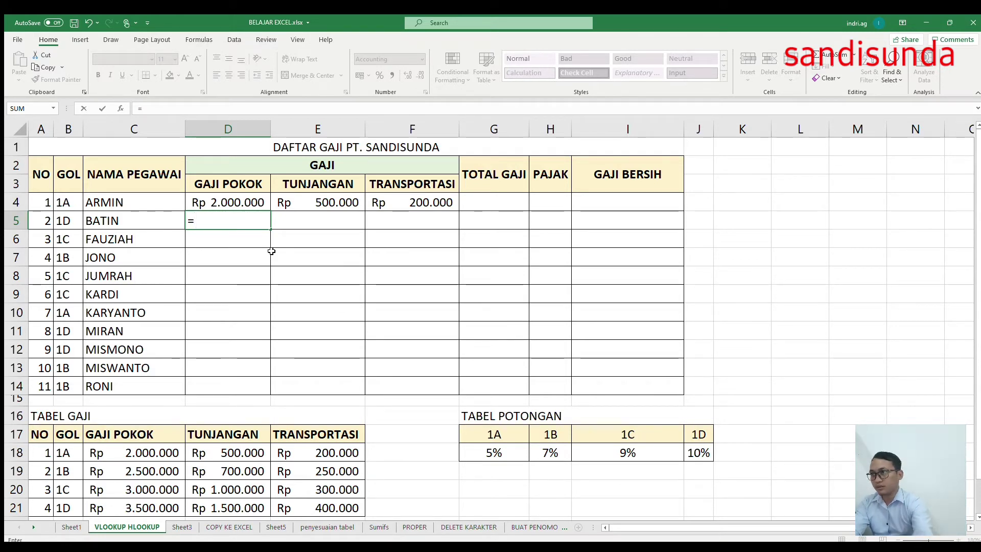
type("VLOOKUP")
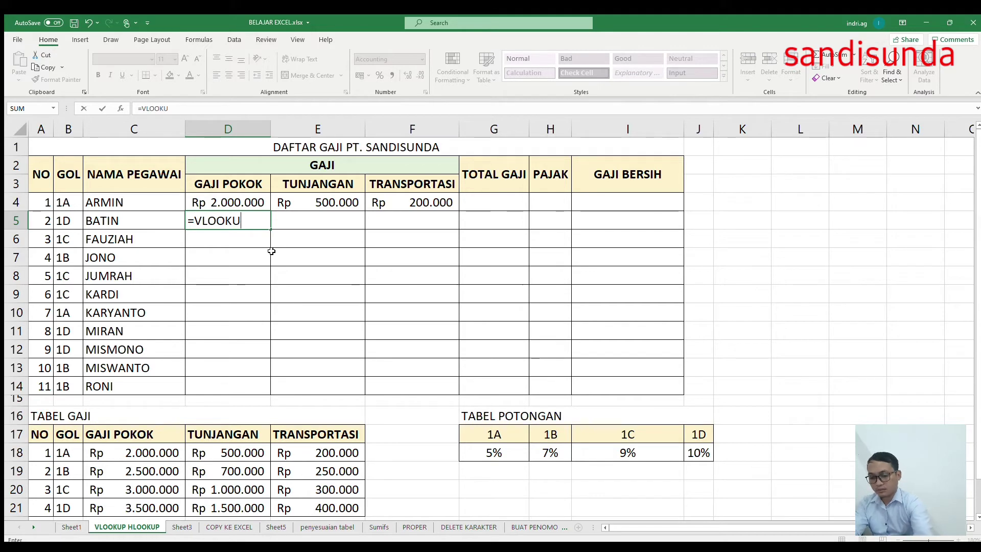
type("(")
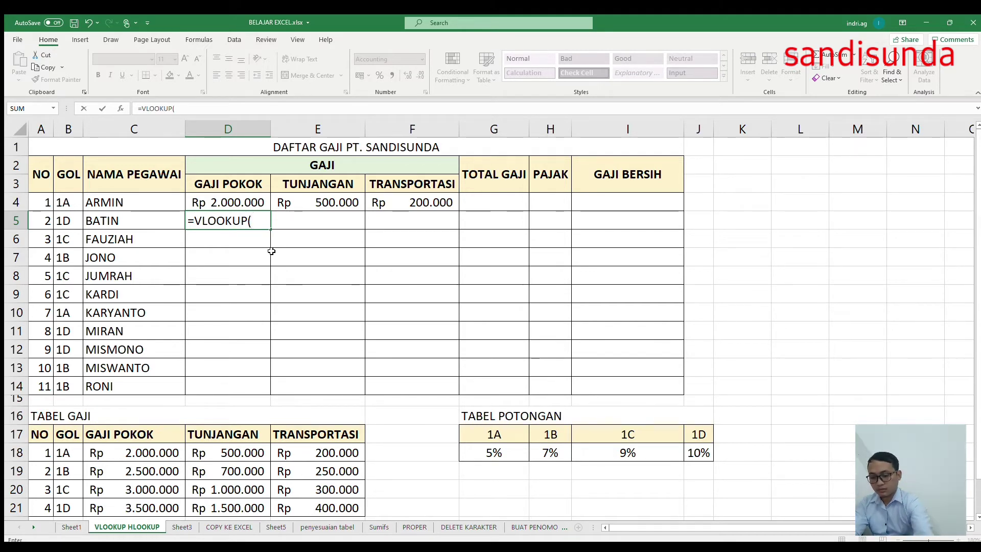
left_click(69, 225)
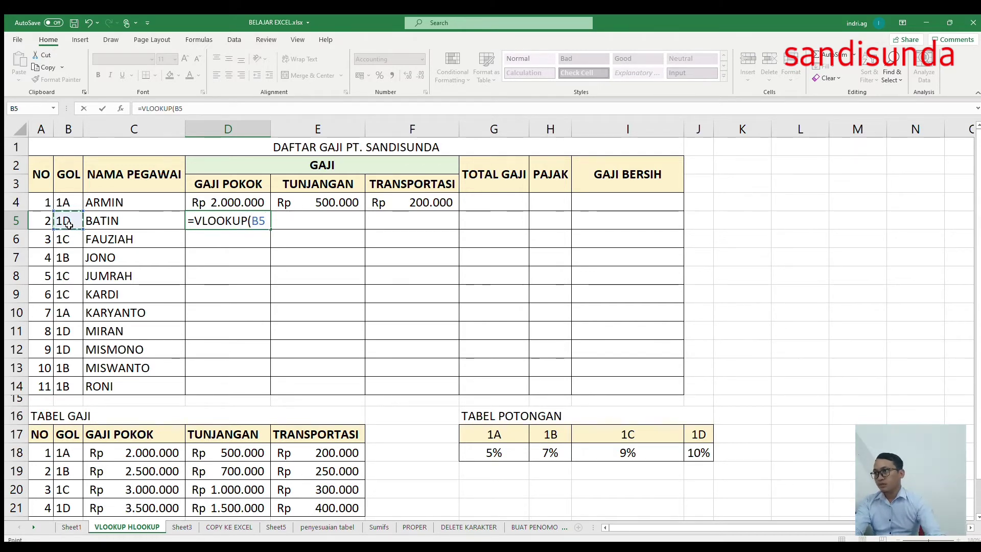
type(";")
left_click_drag(61, 452, 295, 506)
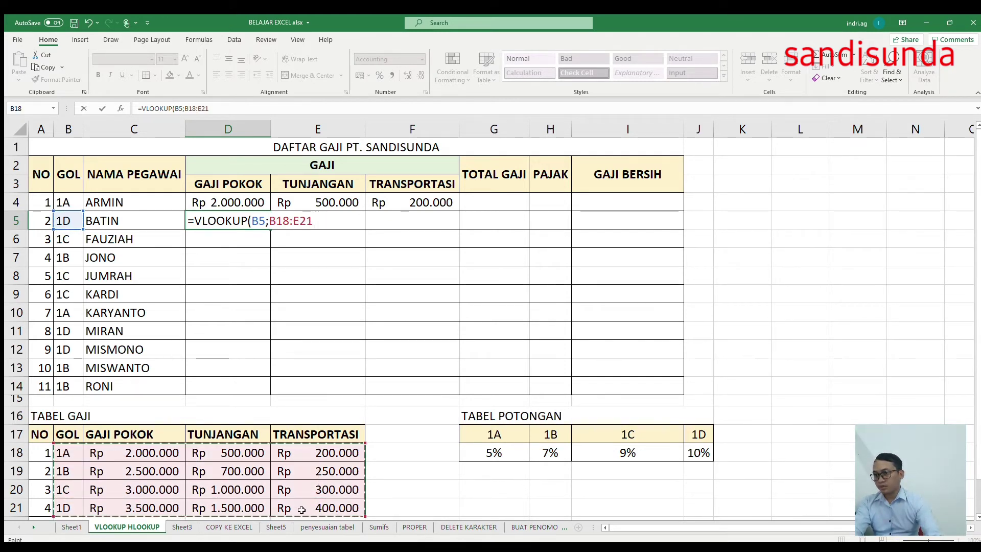
key("F4")
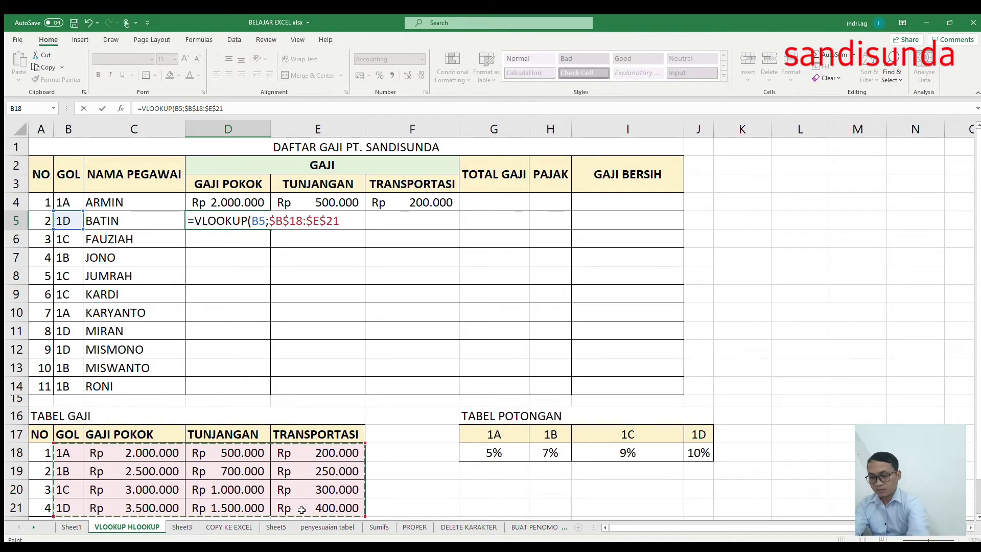
type(";2")
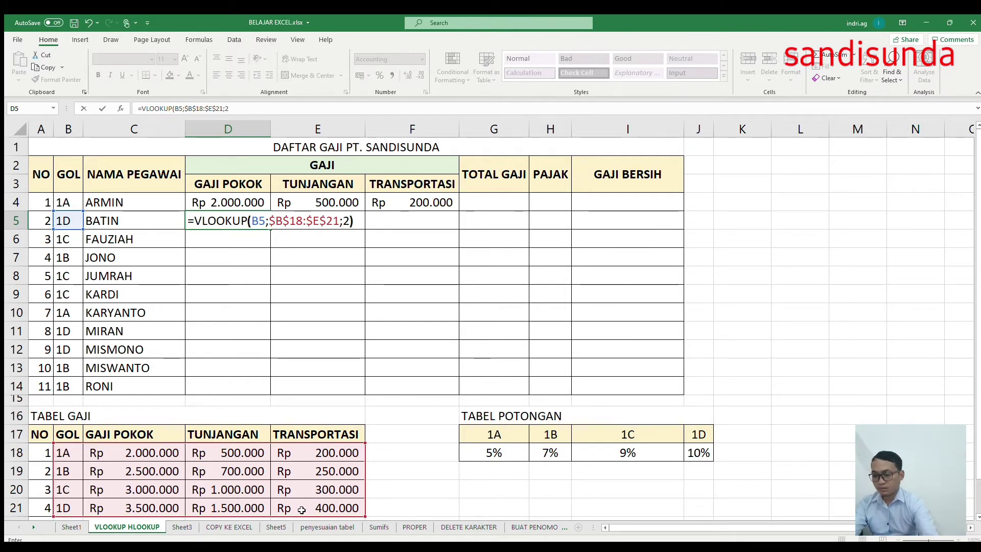
key("Return")
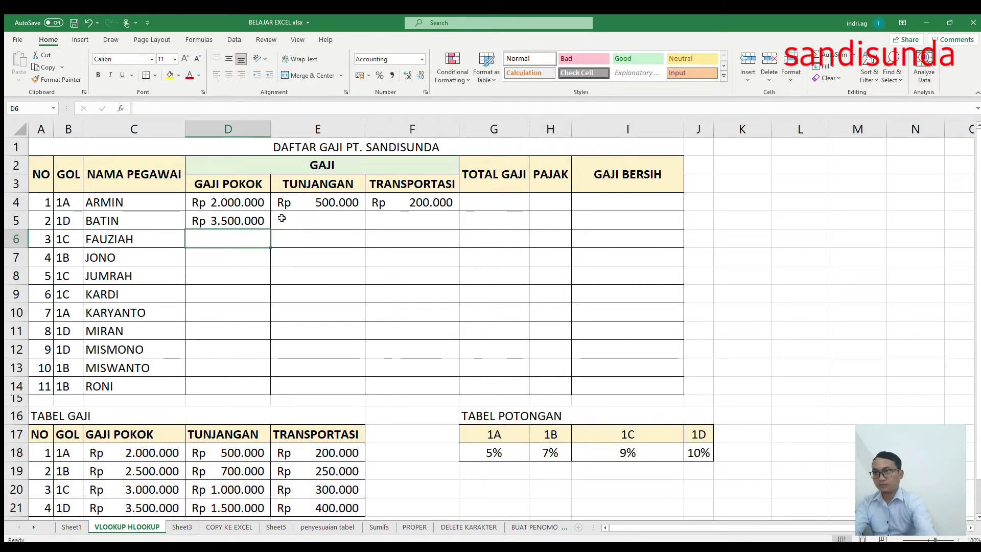
left_click(281, 219)
- Enter =VLOOKUP(B5;$B$18:$E$21;3) in E5 to show BATIN's Rp 1.500.000 allowance
type("=VL")
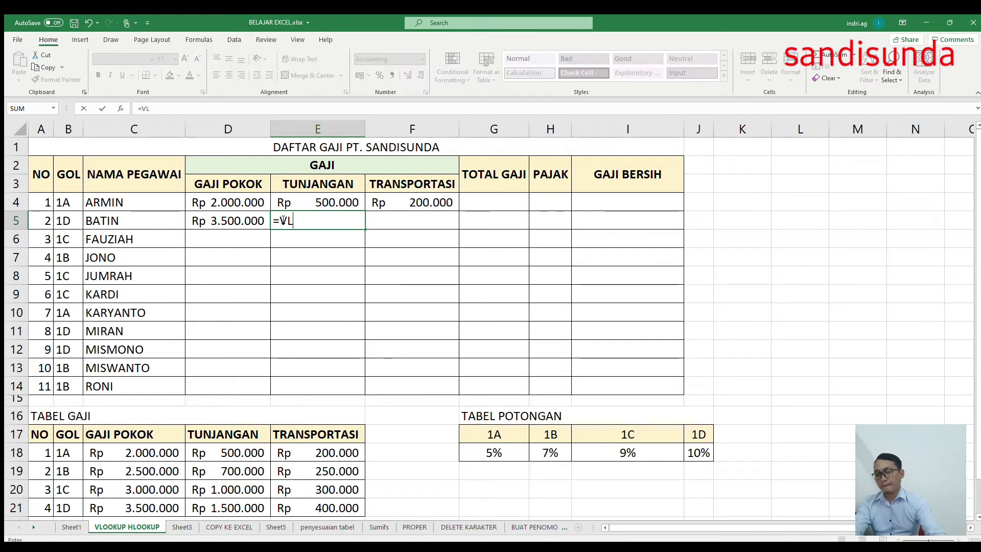
type("OOKU")
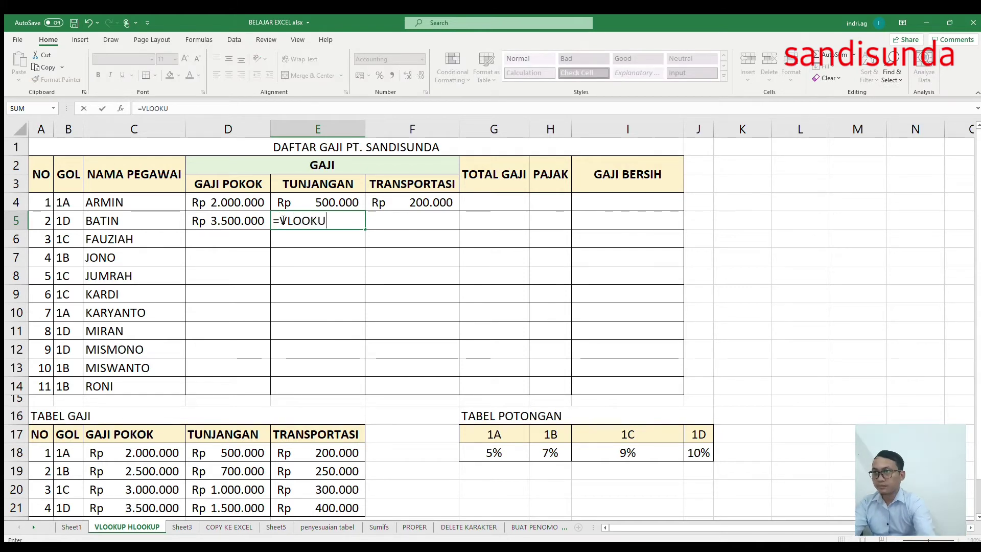
type("P(")
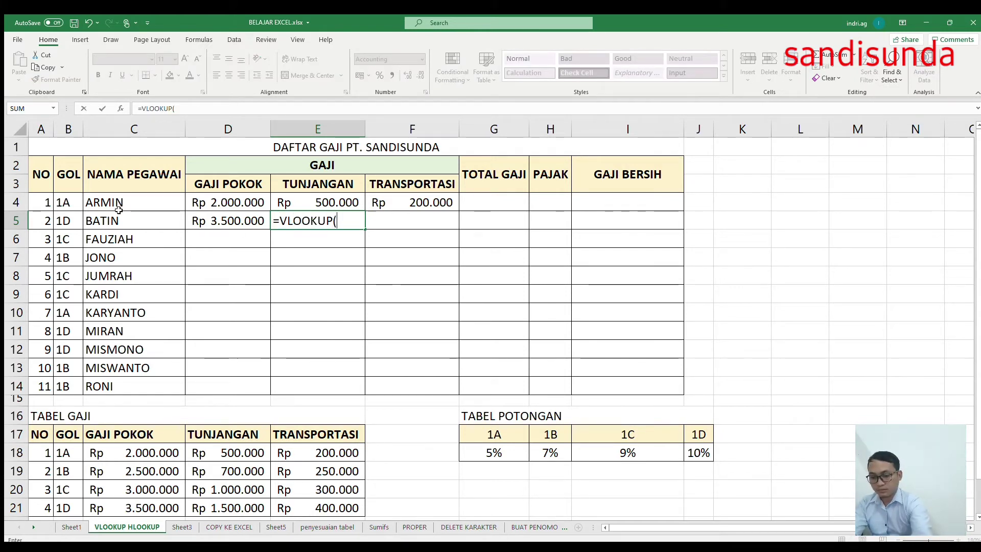
left_click(66, 221)
type(";")
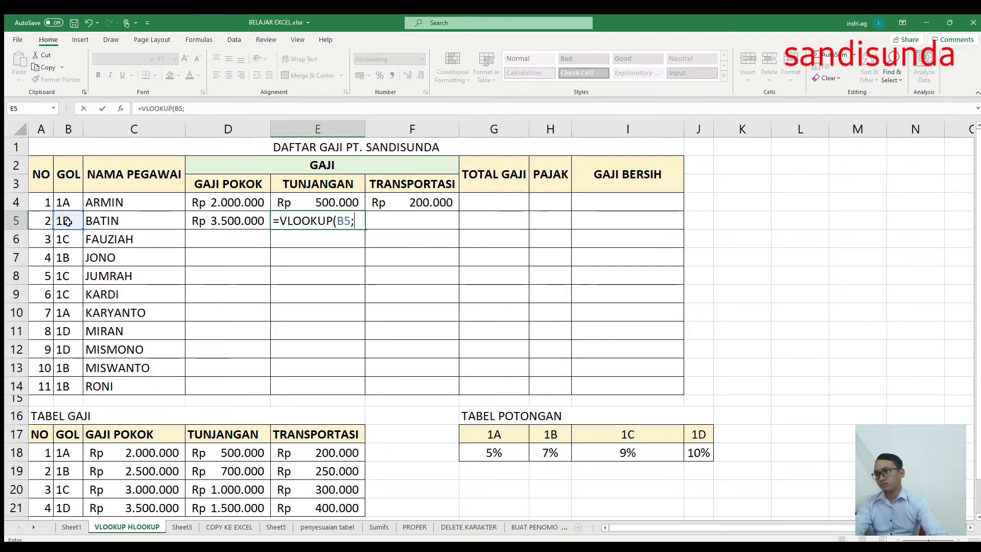
left_click_drag(56, 452, 305, 511)
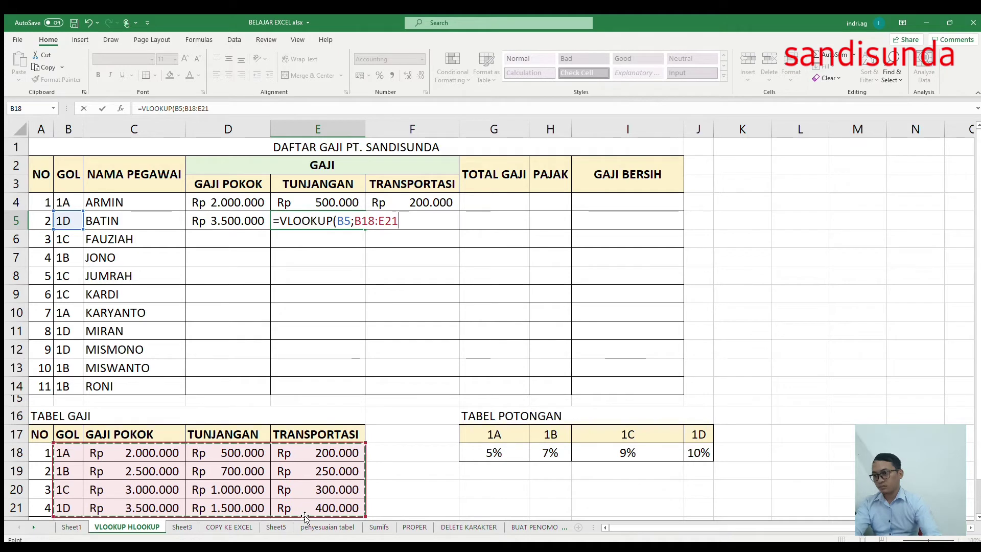
key("F4")
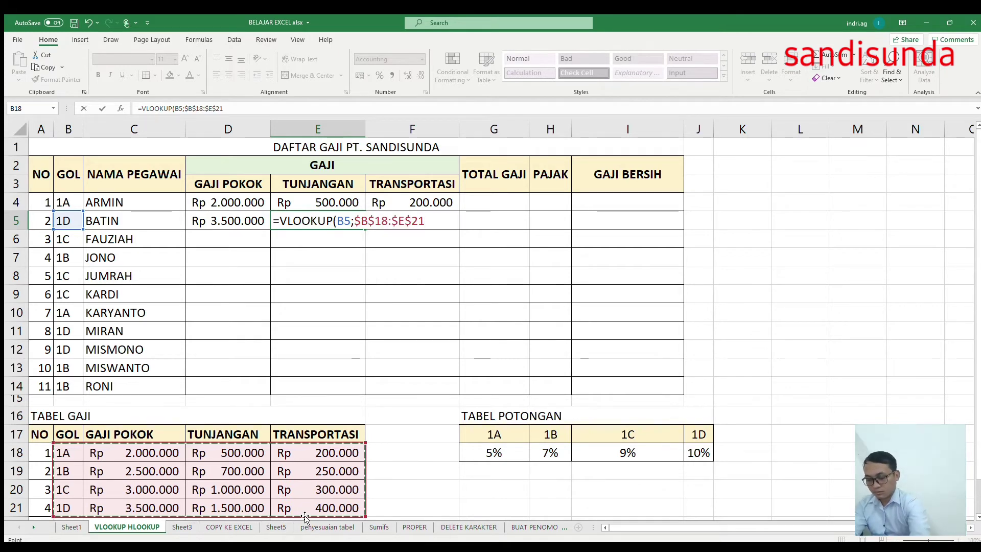
type(";")
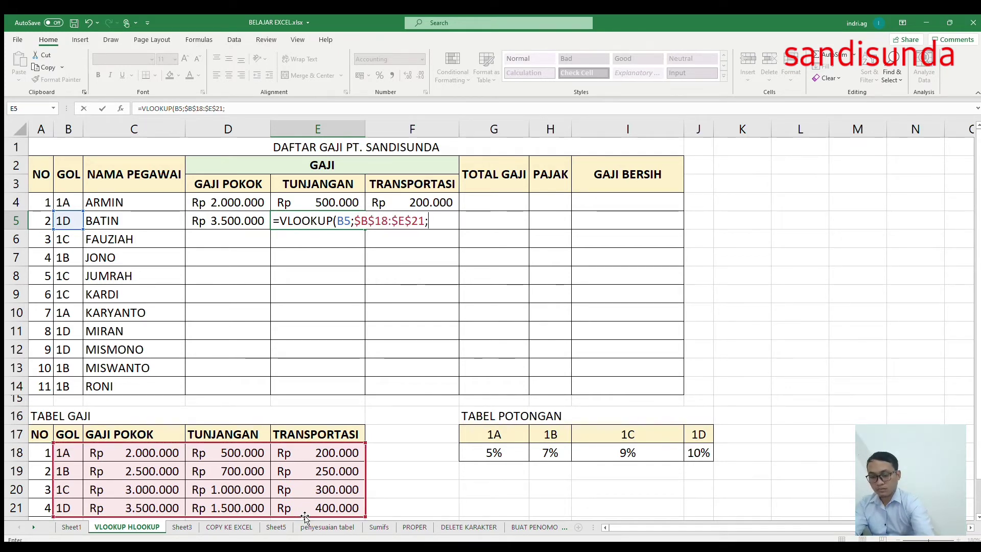
type(")")
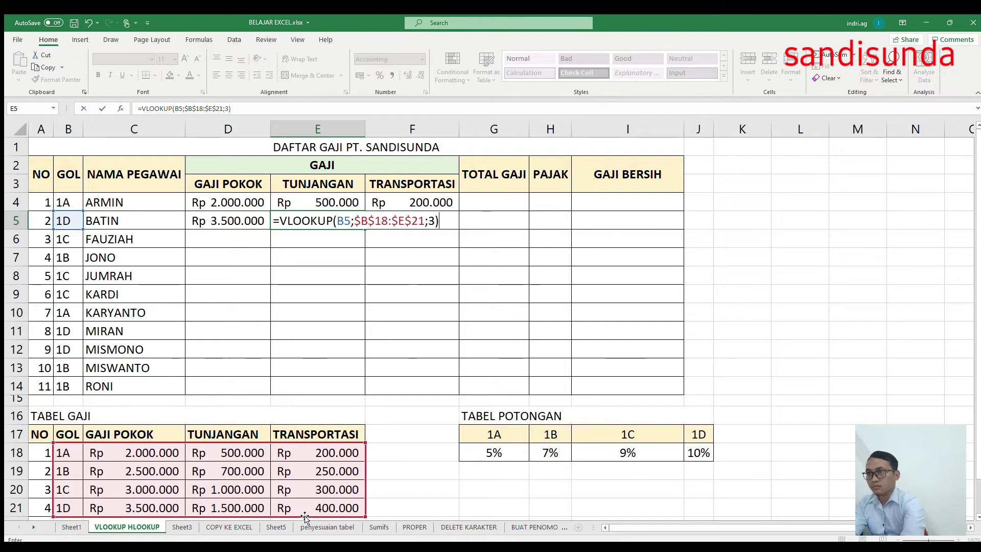
key("Return")
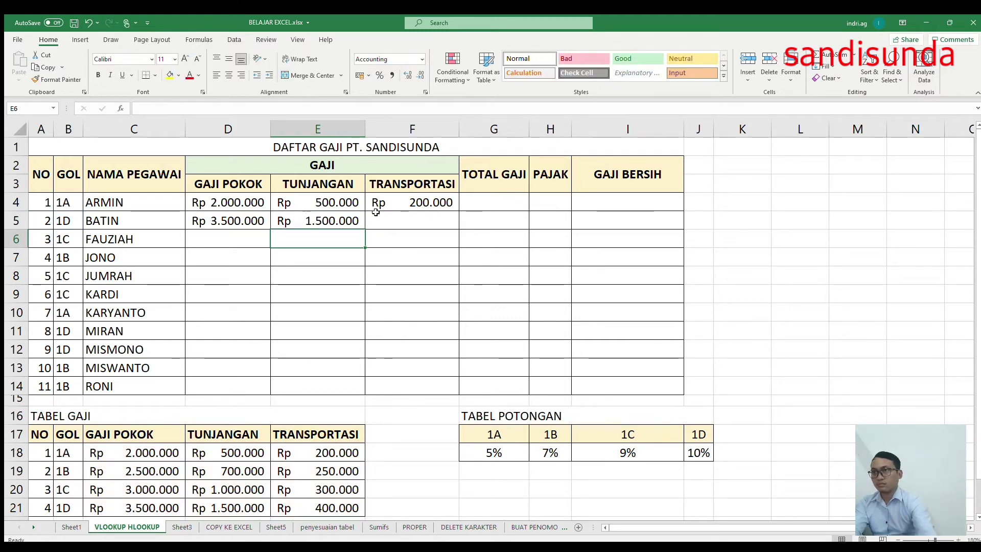
left_click(390, 219)
- Enter =VLOOKUP(B5;$B$18:$E$21;4) in F5 to show BATIN's Rp 400.000 transport amount
type("=")
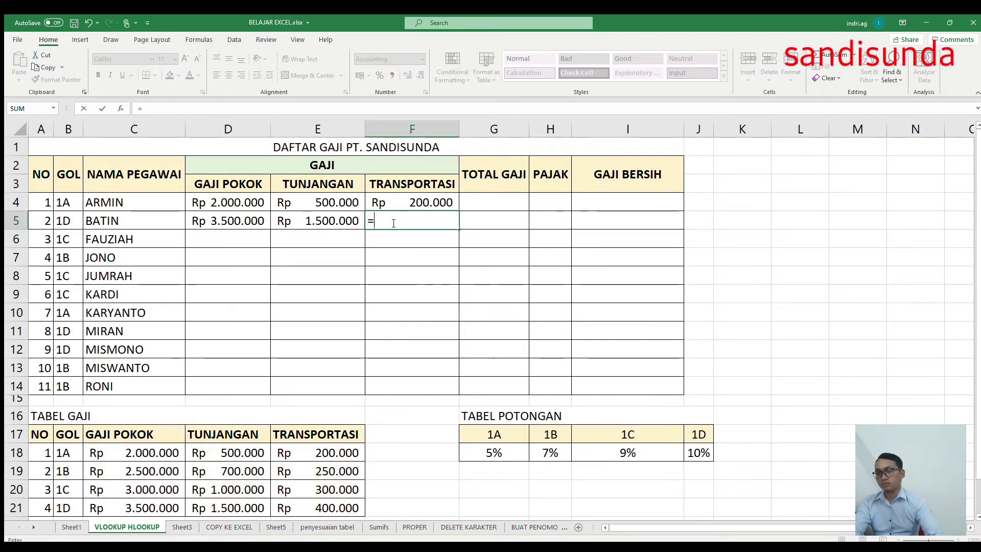
type("VLOOK")
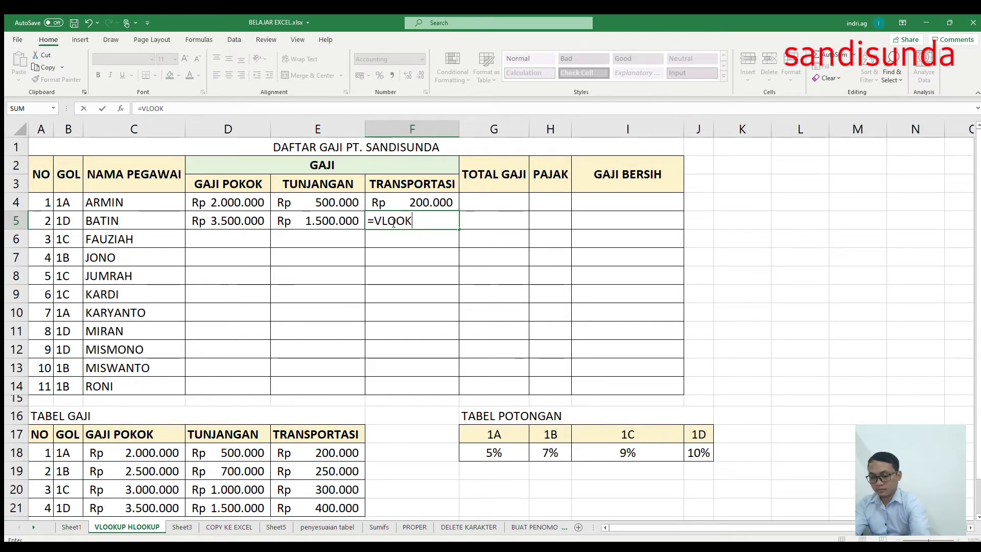
type("UP(")
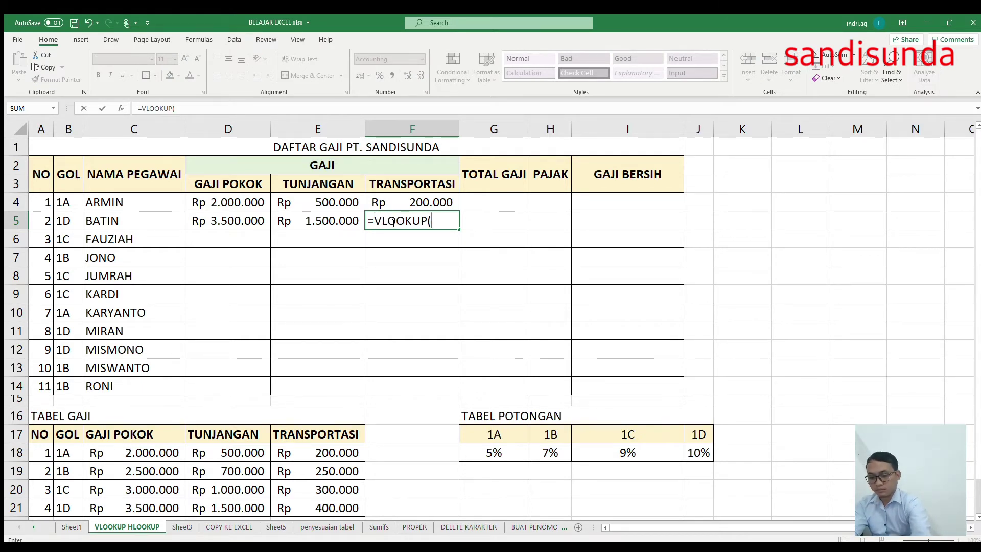
left_click(73, 221)
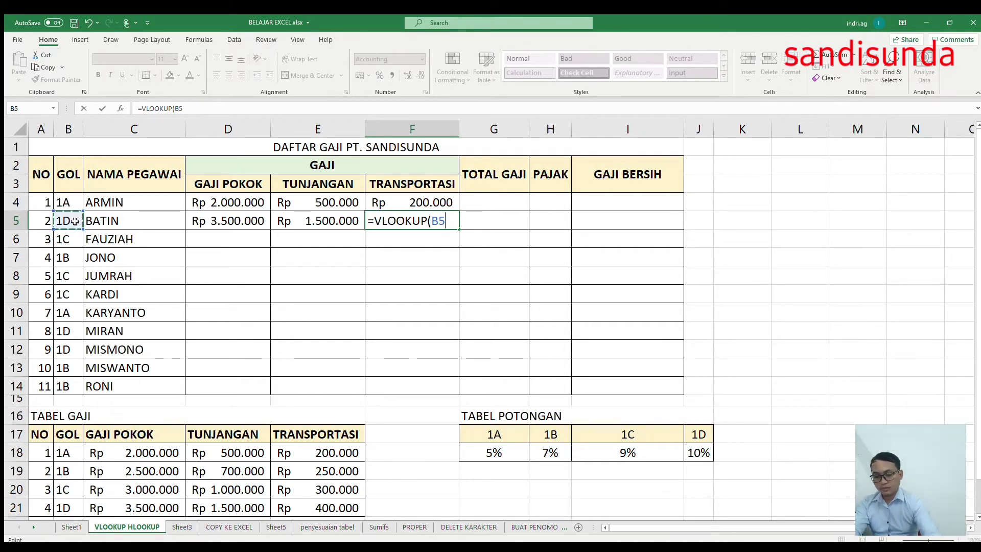
type(";")
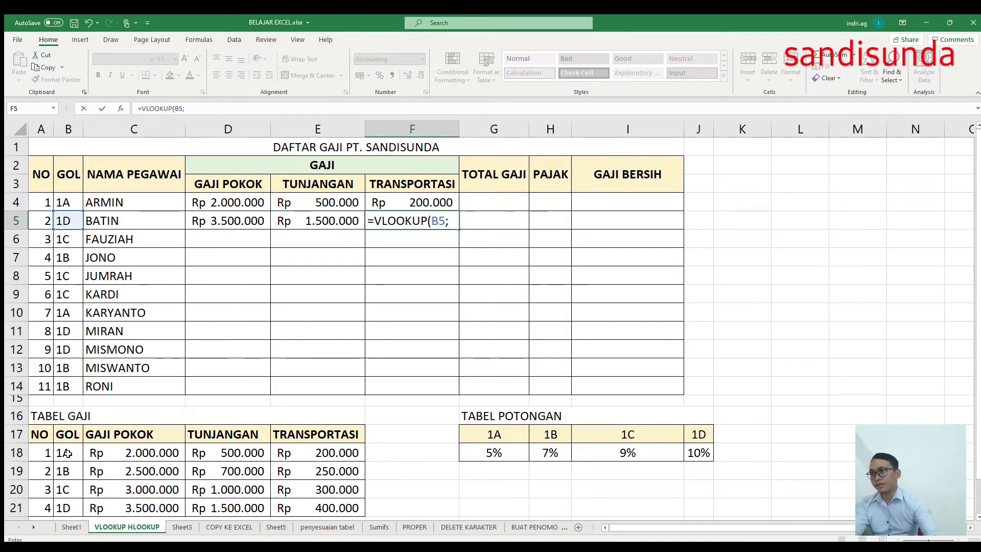
left_click_drag(68, 454, 298, 509)
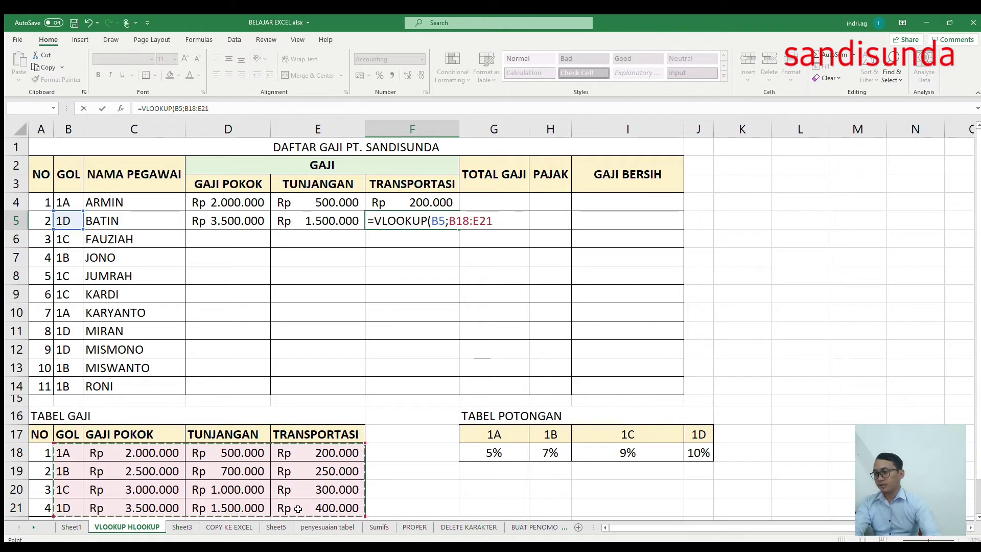
key("F4")
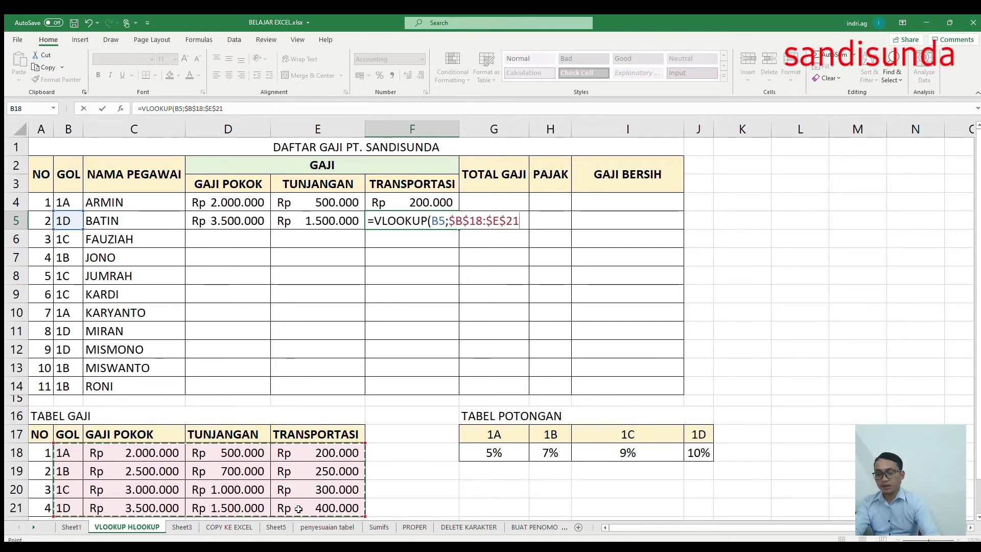
type(";4")
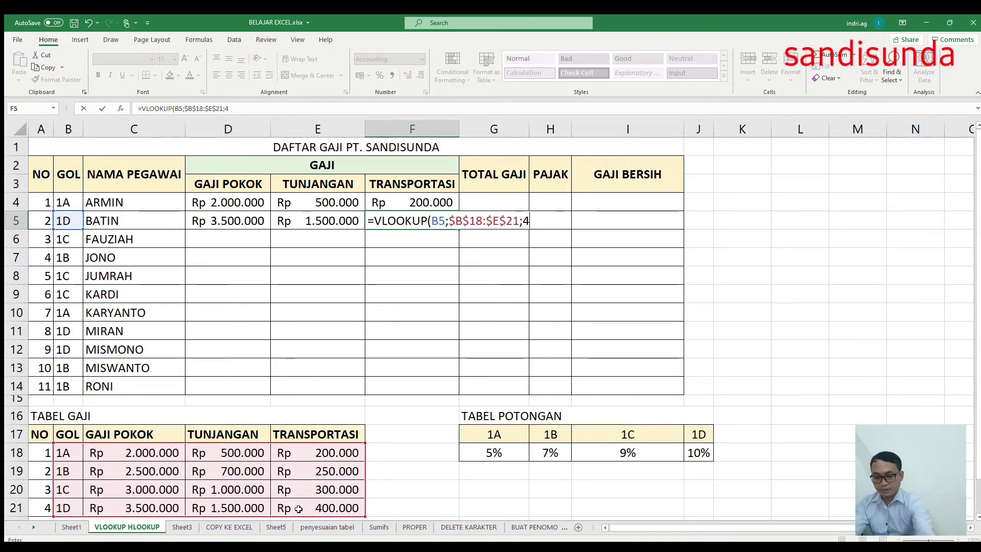
key("Return")
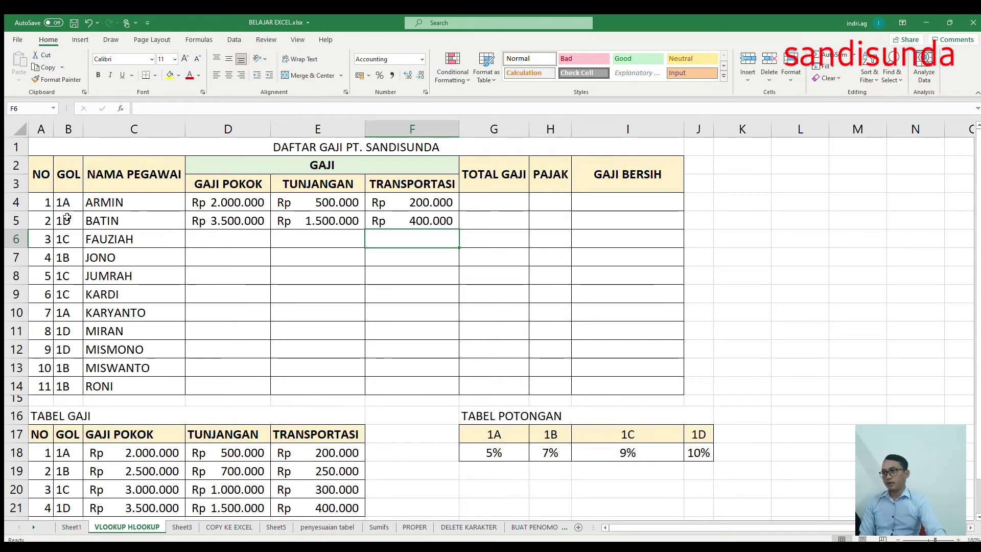
- Copy the D5:F5 salary lookups down into rows 6 and 7 with Ctrl+C and Ctrl+V
left_click(59, 203)
left_click(76, 221)
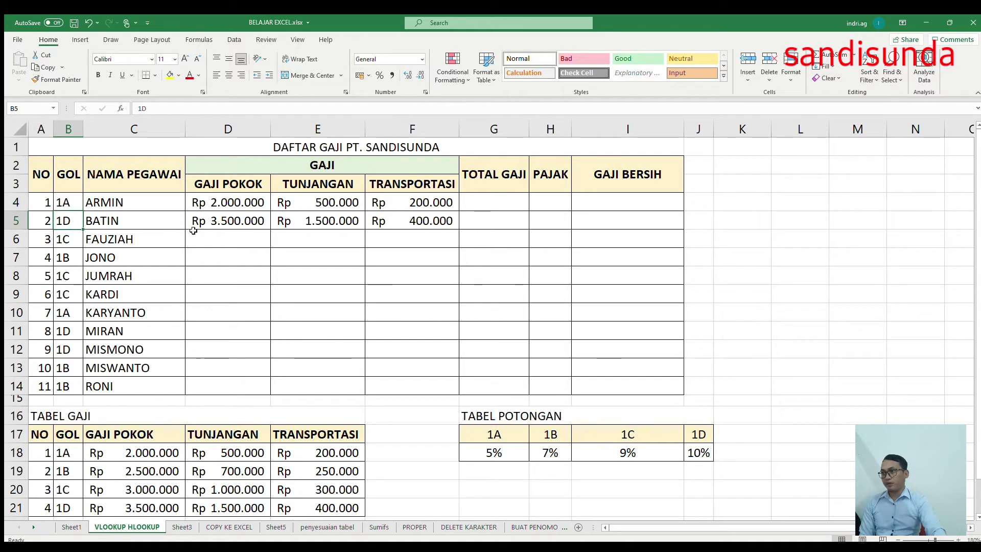
left_click(209, 218)
key("ctrl+c")
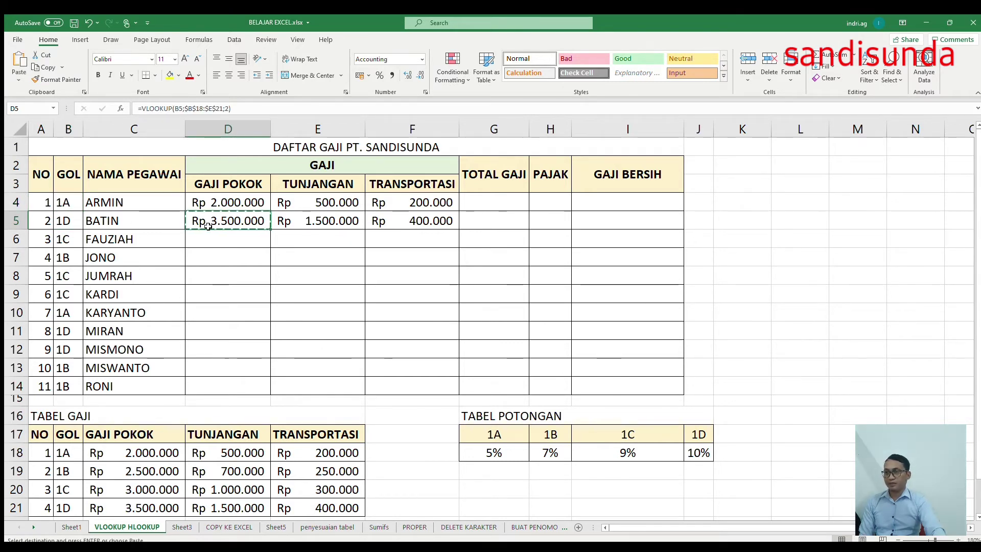
left_click(220, 237)
key("ctrl+v")
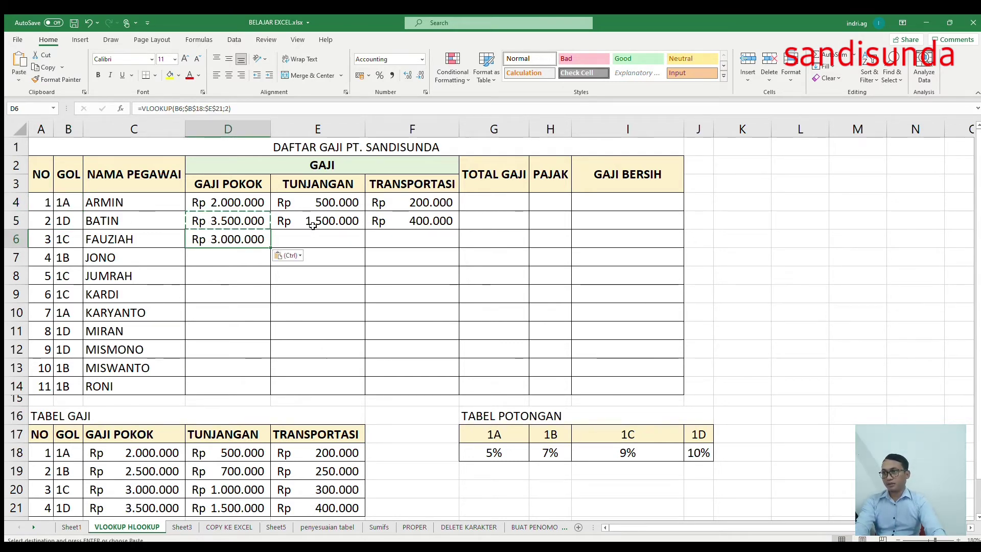
left_click(317, 225)
left_click(402, 222, "shift")
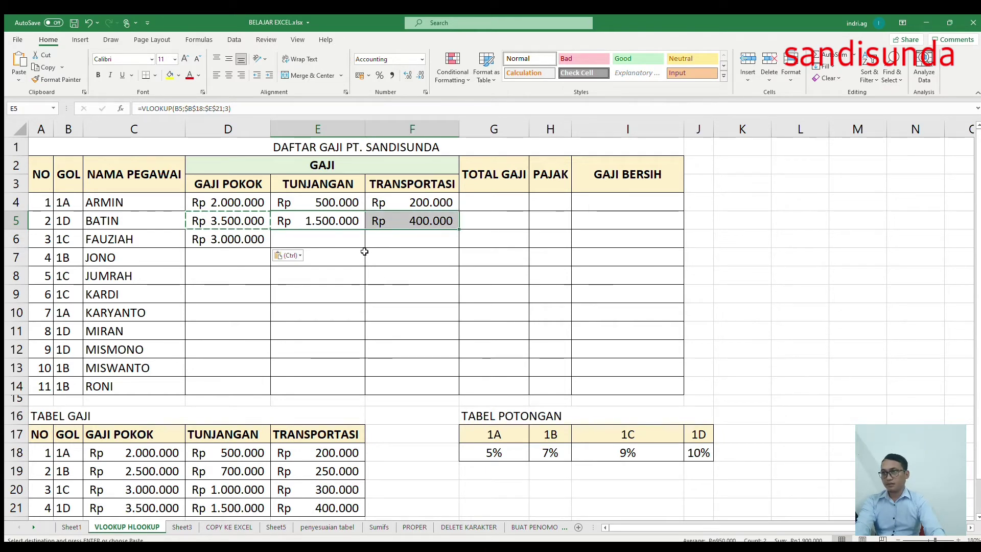
left_click(322, 218)
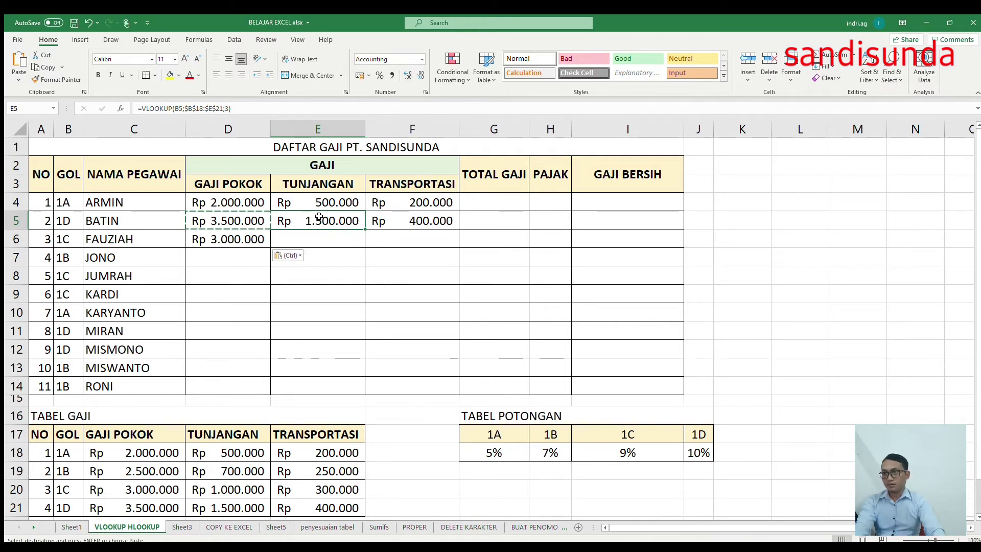
key("ctrl+c")
left_click(319, 240)
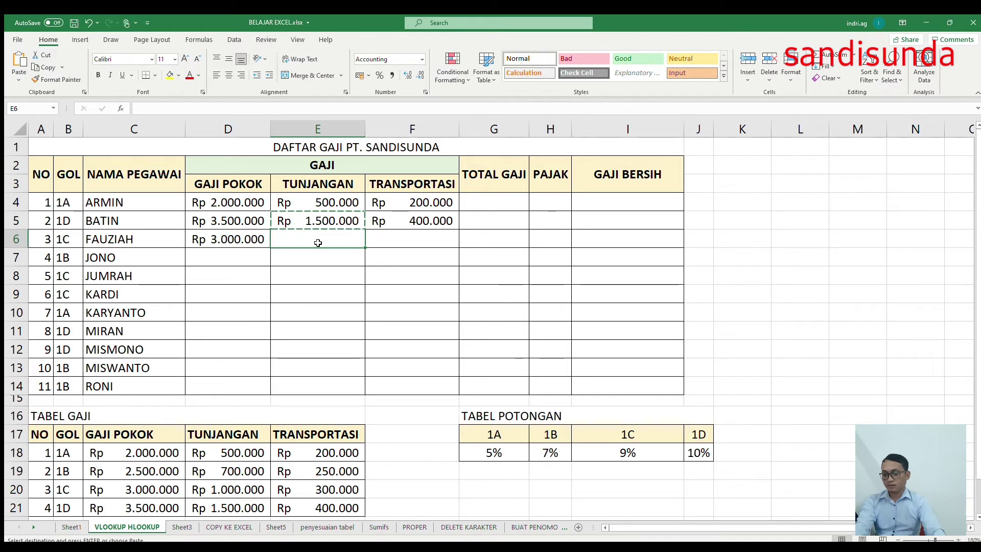
key("ctrl+v")
left_click(381, 220)
key("ctrl+c")
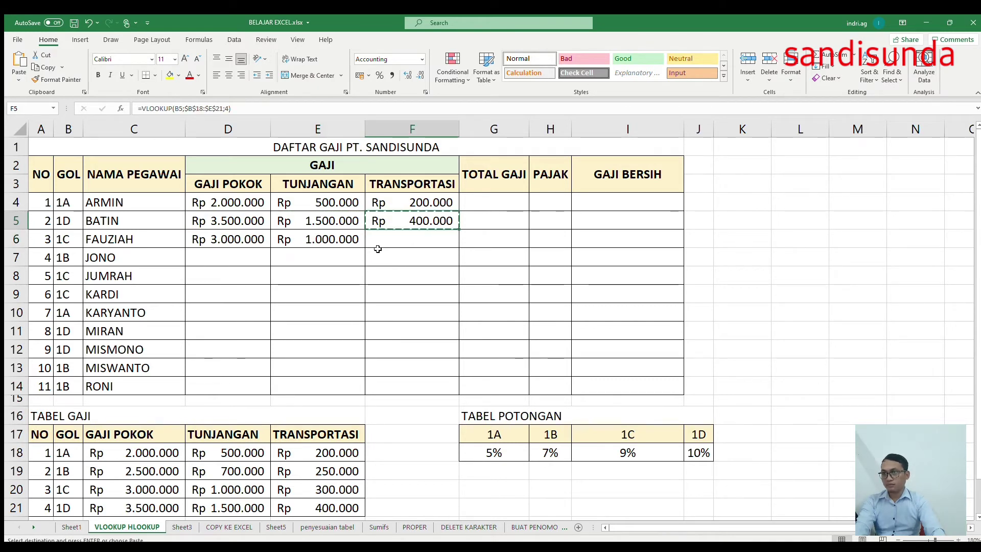
left_click(377, 239)
key("ctrl+v")
left_click(257, 240)
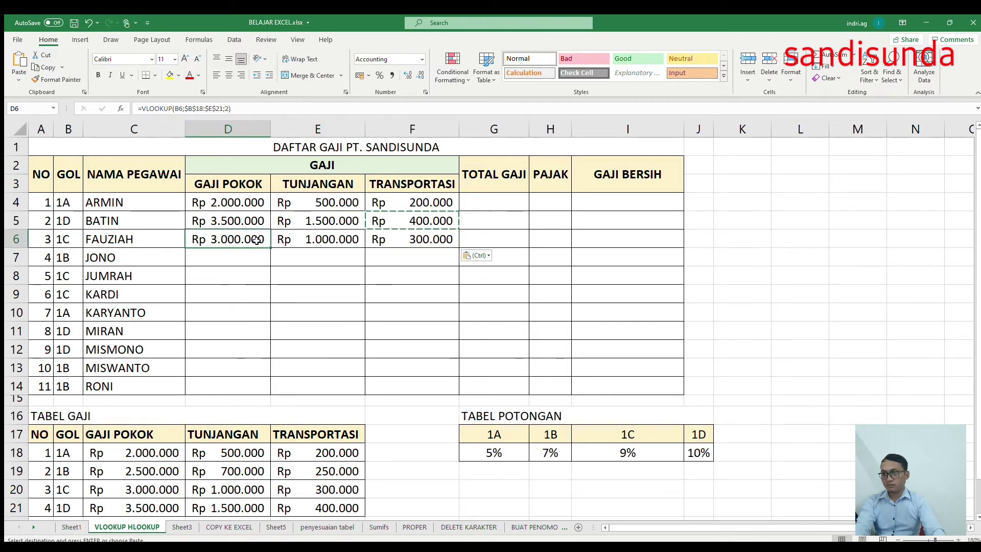
key("ctrl+c")
left_click(247, 260)
key("ctrl+v")
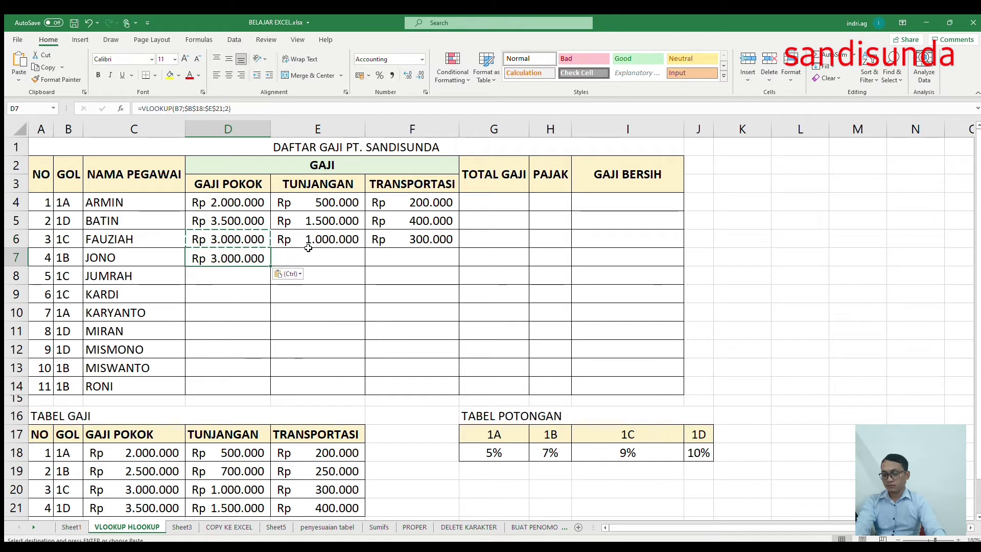
left_click(315, 239)
key("ctrl+c")
left_click(316, 256)
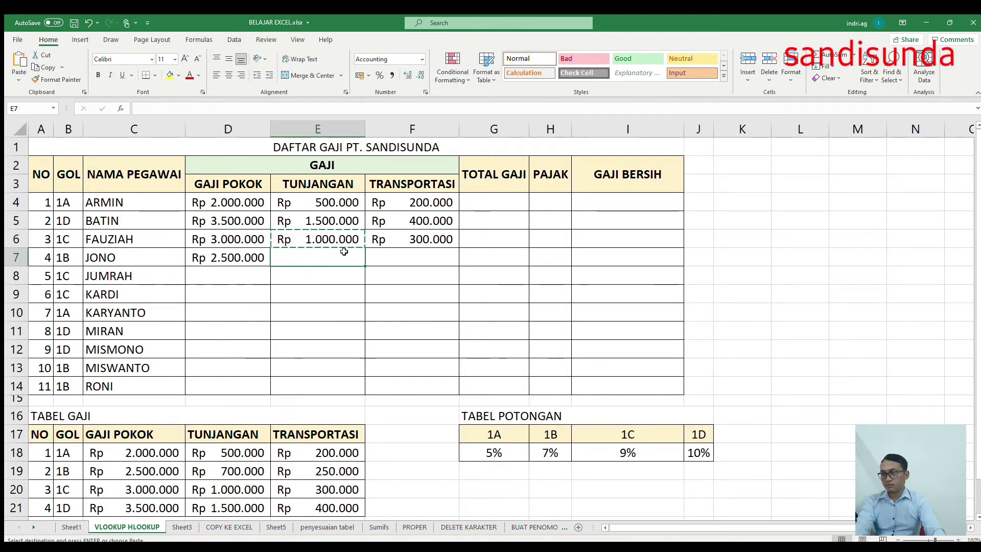
key("ctrl+v")
left_click(391, 239)
key("ctrl+c")
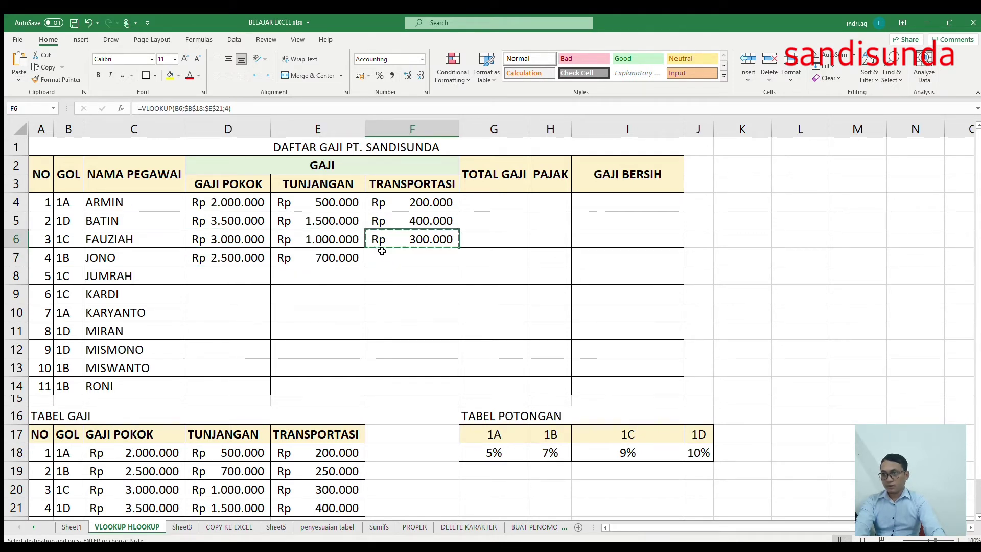
left_click(380, 256)
key("ctrl+v")
- Continue copying the D:F lookups into rows 8 and 9 for JUMRAH and KARDI
left_click(247, 255)
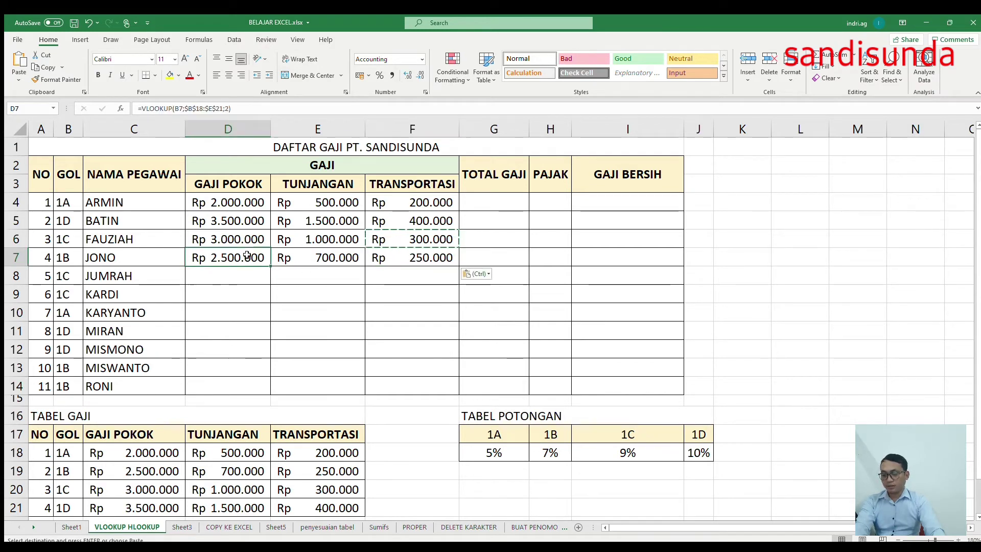
key("ctrl+c")
left_click(245, 277)
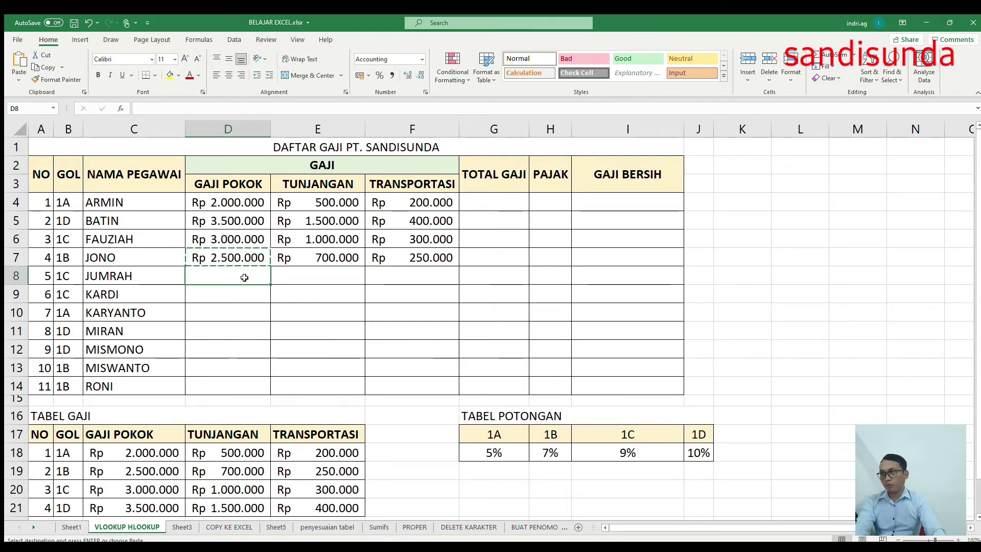
key("ctrl+v")
left_click(305, 262)
key("ctrl+c")
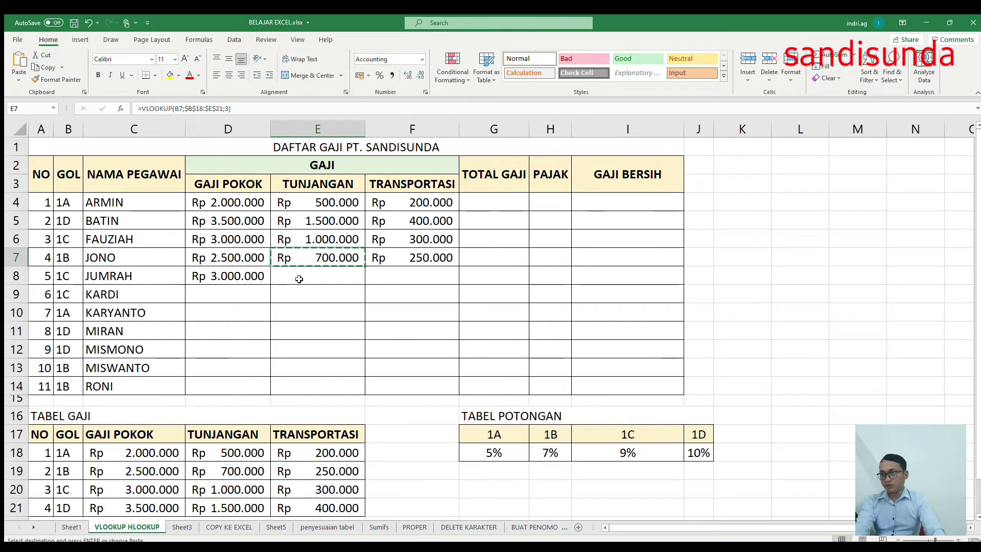
left_click(299, 279)
key("ctrl+v")
left_click(378, 258)
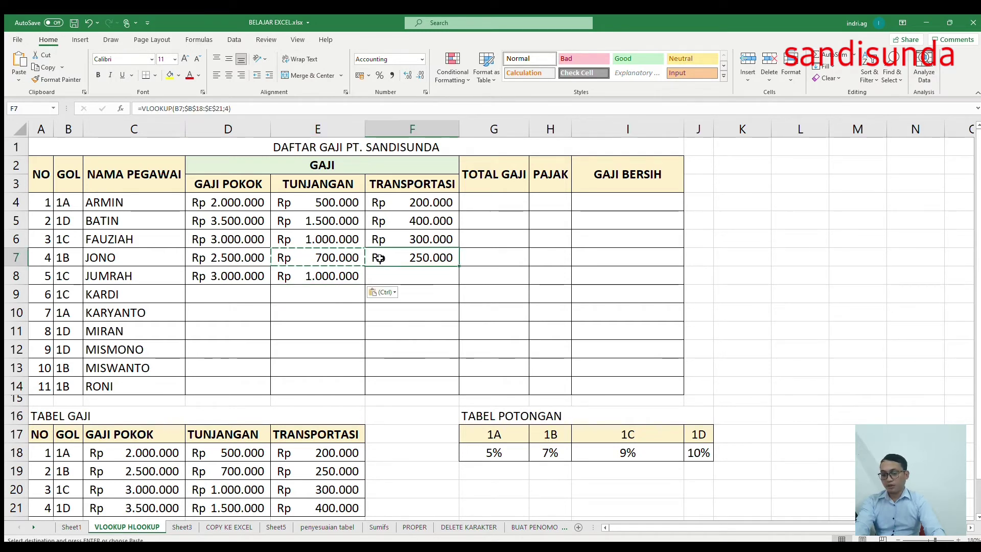
key("ctrl+c")
left_click(370, 276)
key("ctrl+v")
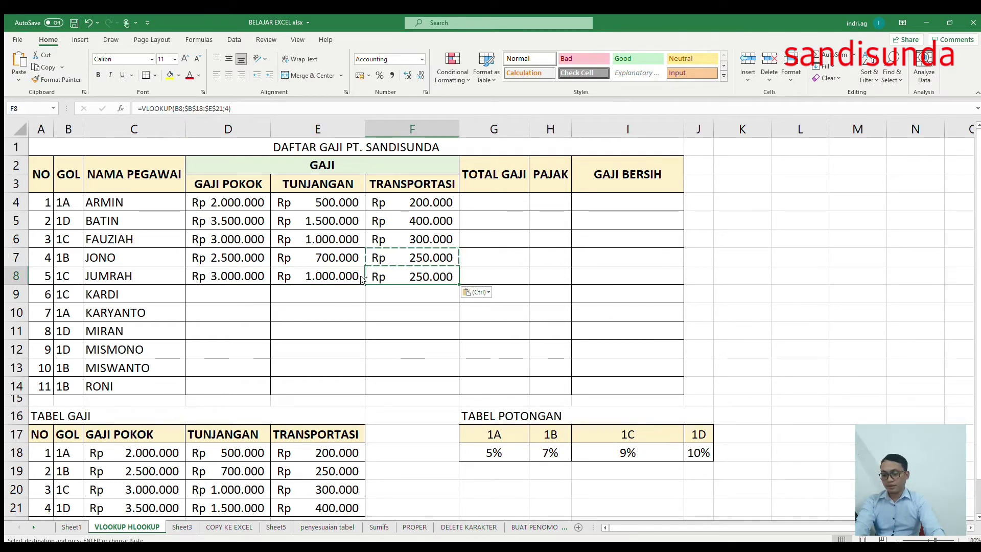
left_click(251, 278)
key("ctrl+c")
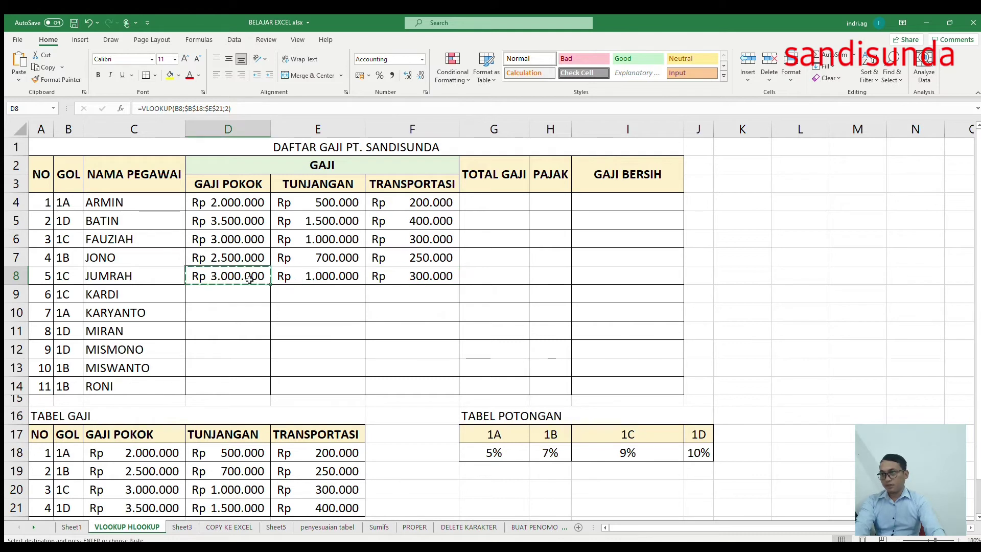
left_click(241, 292)
key("ctrl+v")
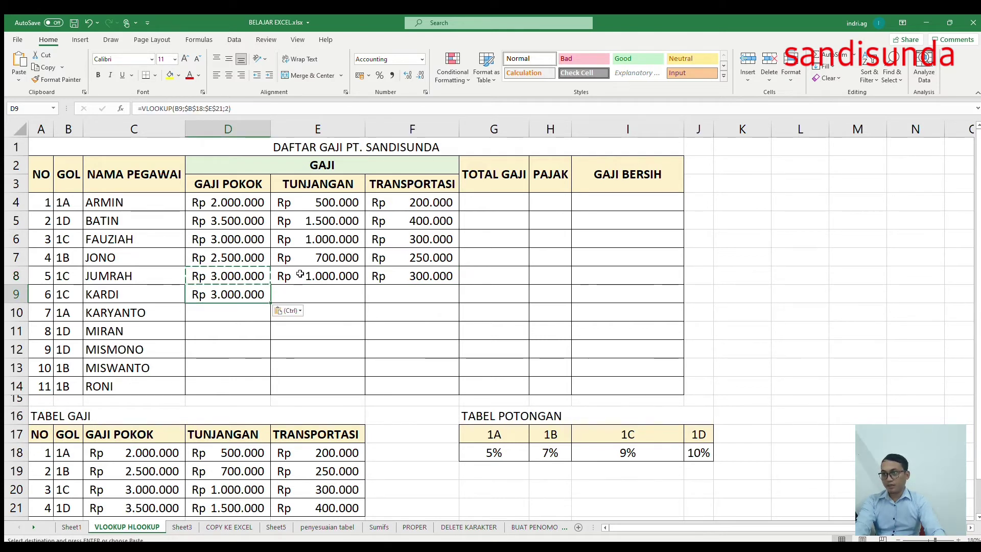
left_click(306, 281)
key("ctrl+c")
left_click(309, 293)
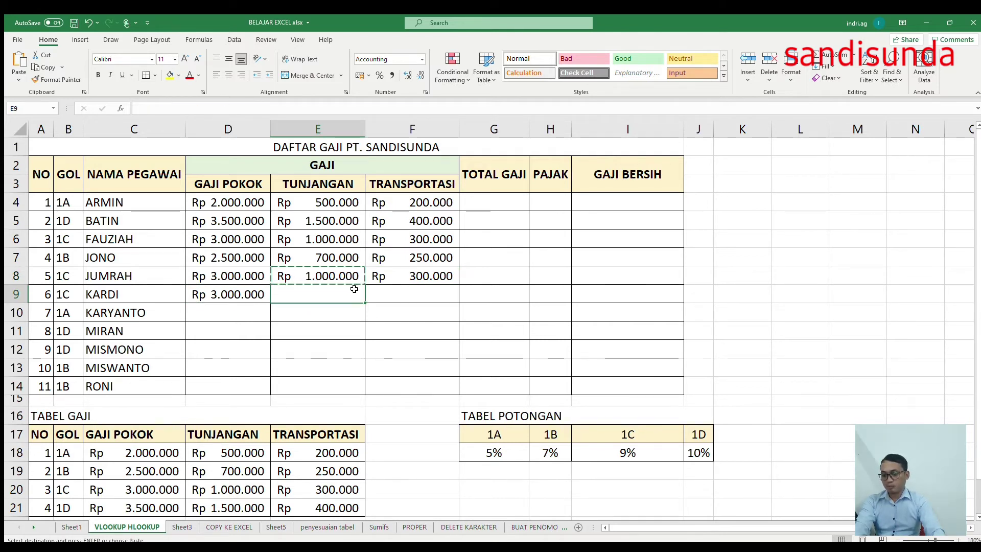
key("ctrl+v")
left_click(379, 276)
key("ctrl+c")
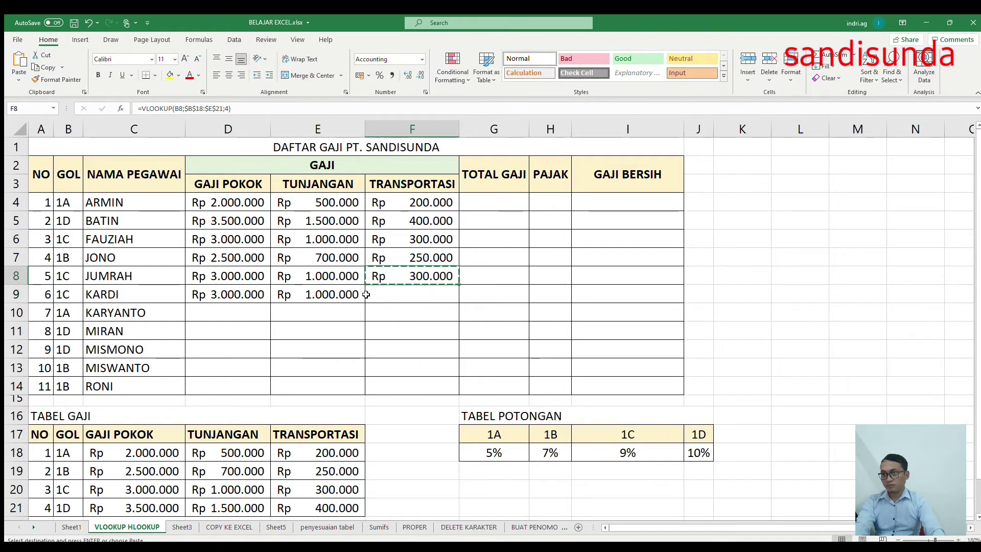
left_click(373, 297)
key("ctrl+v")
left_click(245, 294)
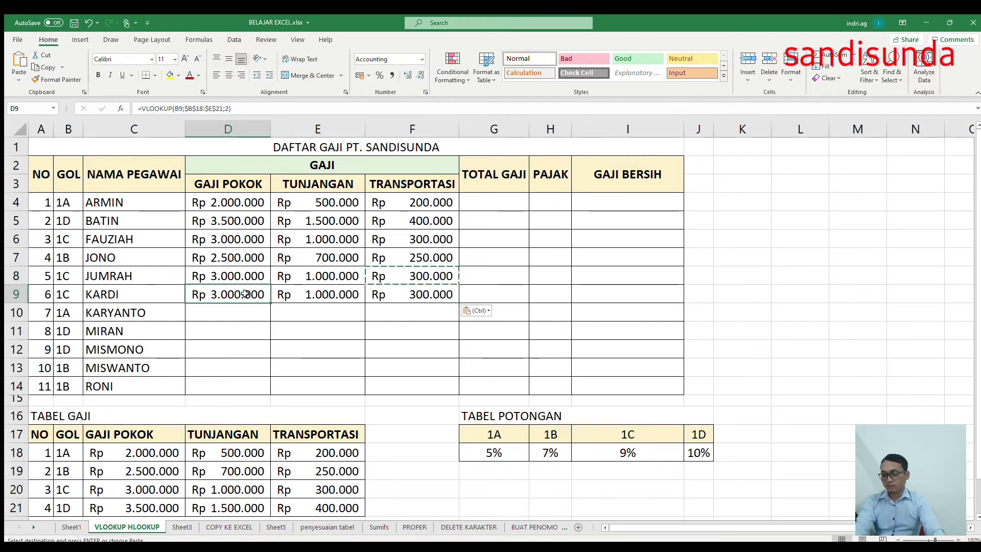
key("ctrl+c")
left_click(247, 313)
- Fill KARYANTO's row 10 with the salary, allowance and transport VLOOKUP formulas
key("ctrl+v")
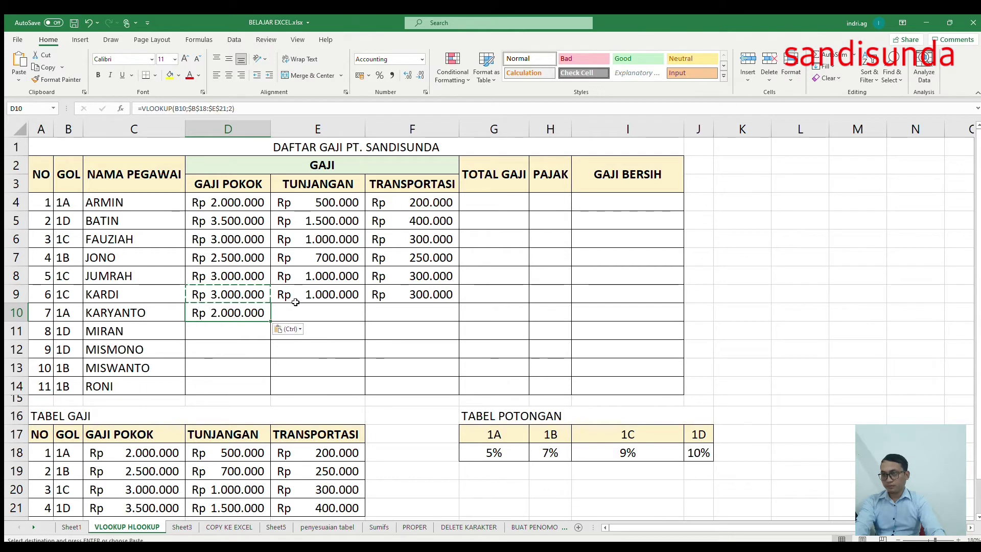
left_click(299, 297)
key("ctrl+c")
left_click(308, 311)
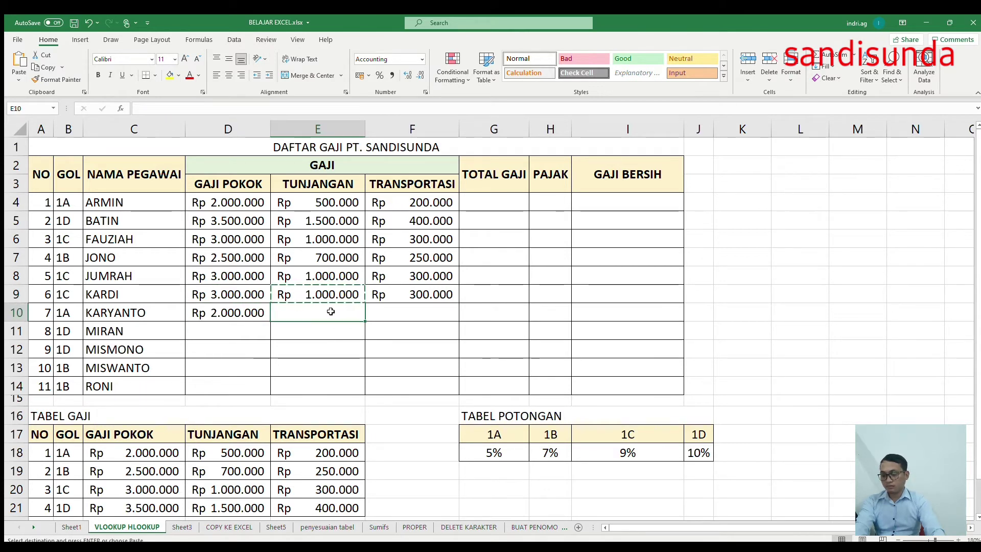
key("ctrl+v")
left_click(381, 299)
key("ctrl+c")
left_click(370, 316)
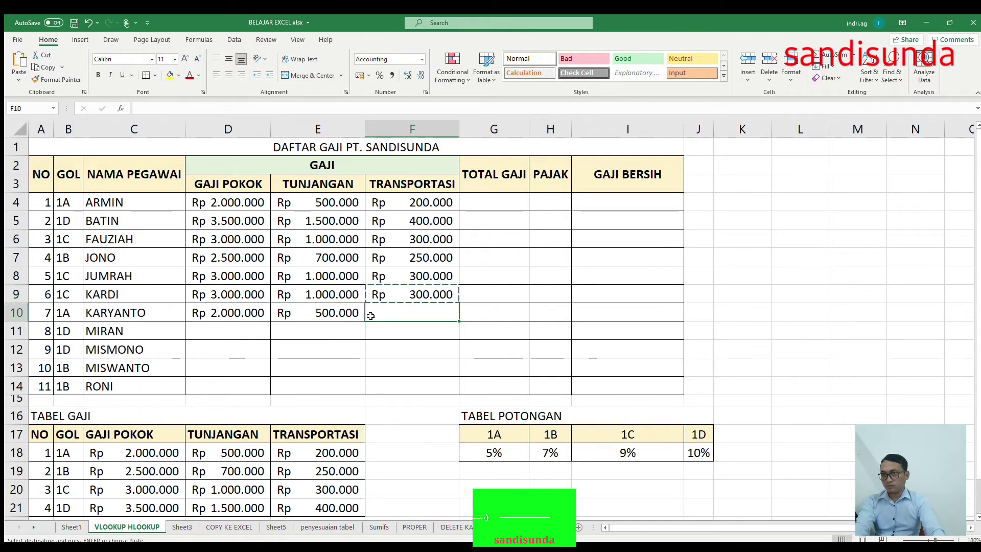
key("ctrl+v")
- Copy the D–F lookup formulas down into MIRAN's row 11
left_click(258, 317)
key("ctrl+c")
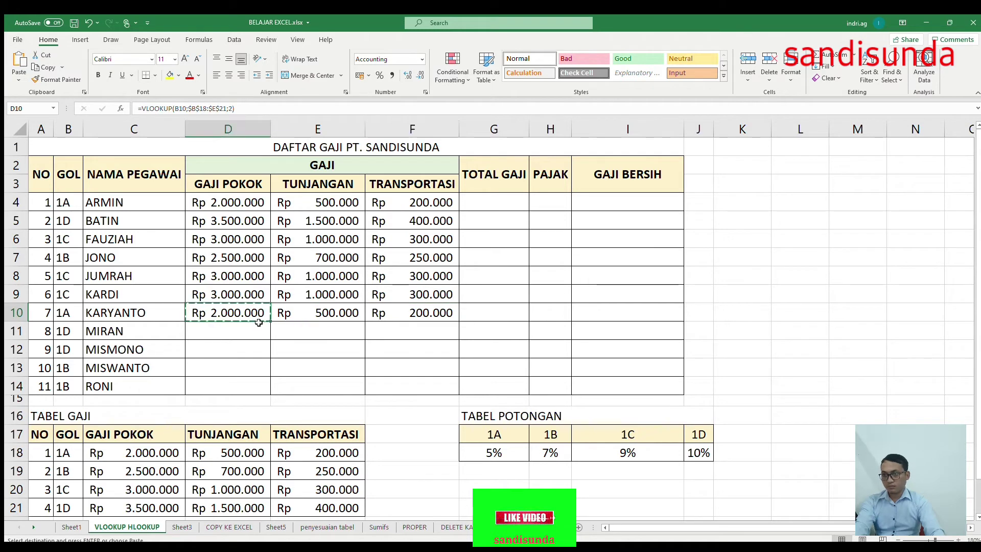
left_click(251, 331)
key("ctrl+v")
left_click(308, 313)
key("ctrl+c")
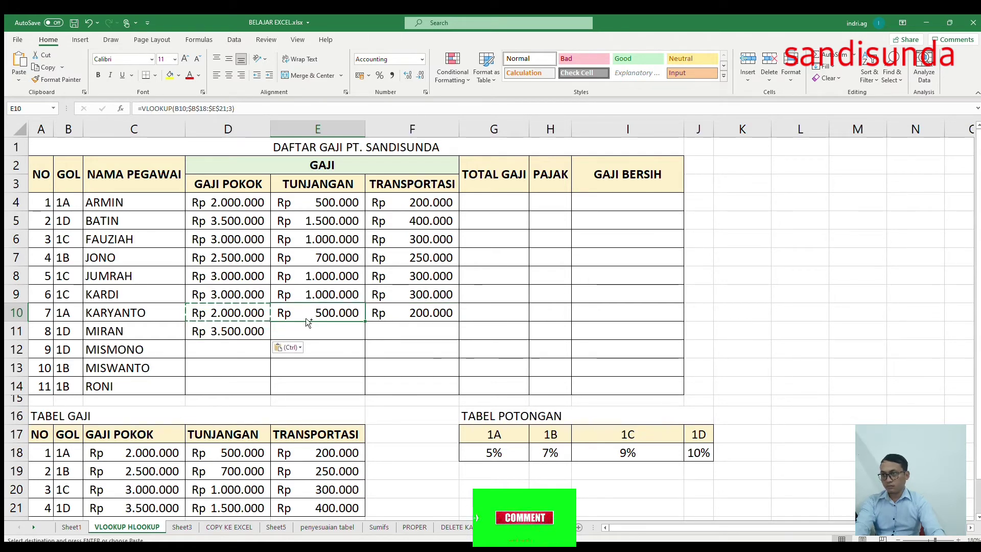
left_click(311, 334)
key("ctrl+v")
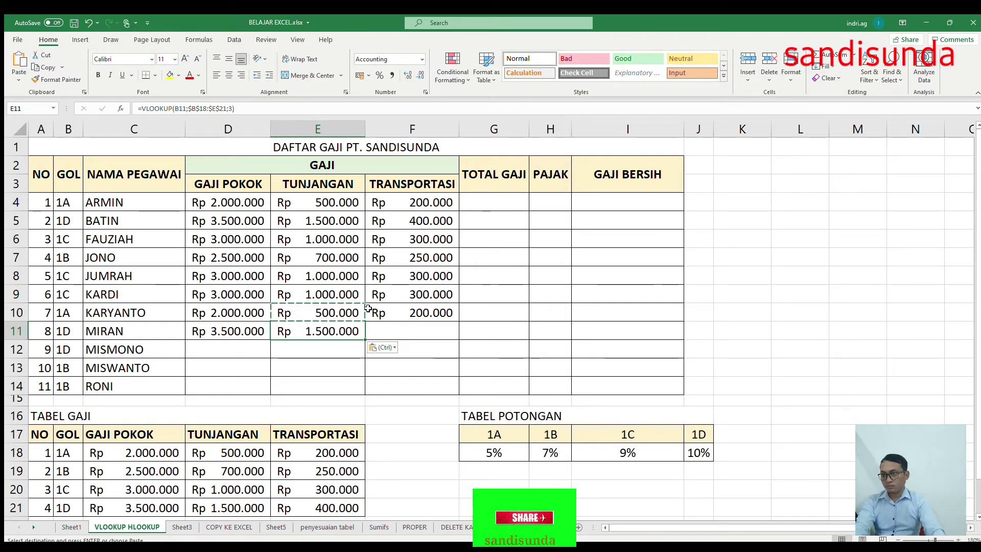
left_click(370, 312)
key("ctrl+c")
left_click(375, 330)
key("ctrl+v")
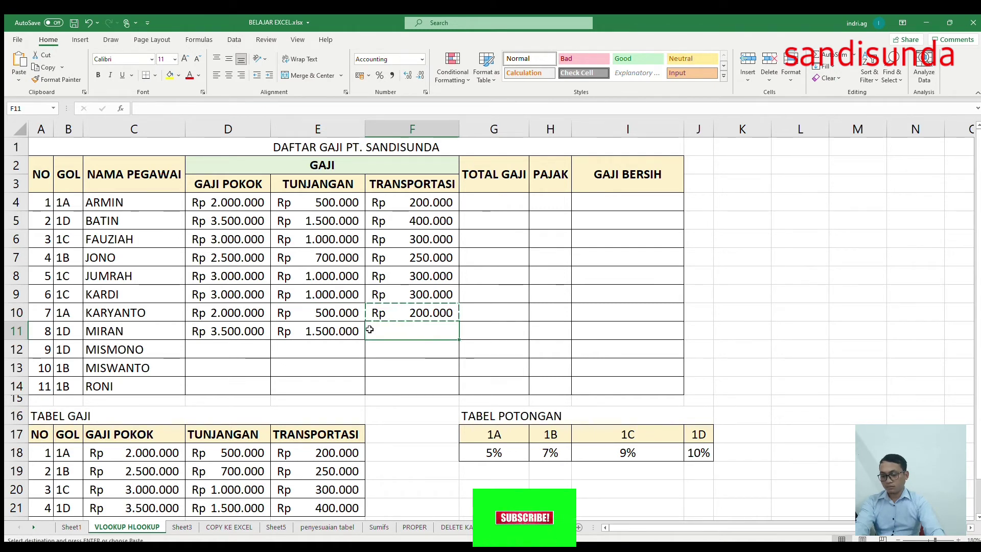
- Copy the D–F lookup formulas down into MISMONO's row 12
left_click(253, 332)
key("ctrl+c")
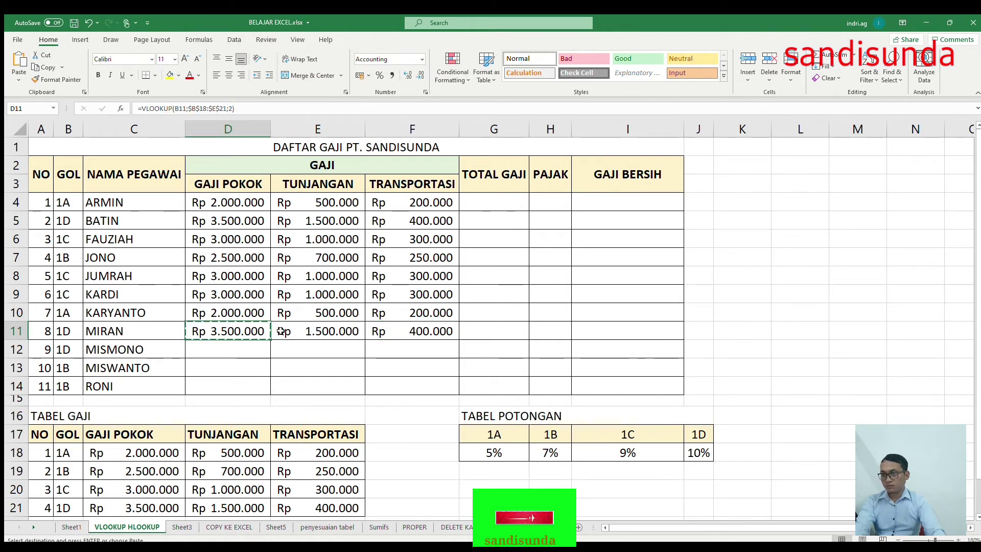
left_click(252, 347)
key("ctrl+v")
left_click(313, 331)
key("ctrl+c")
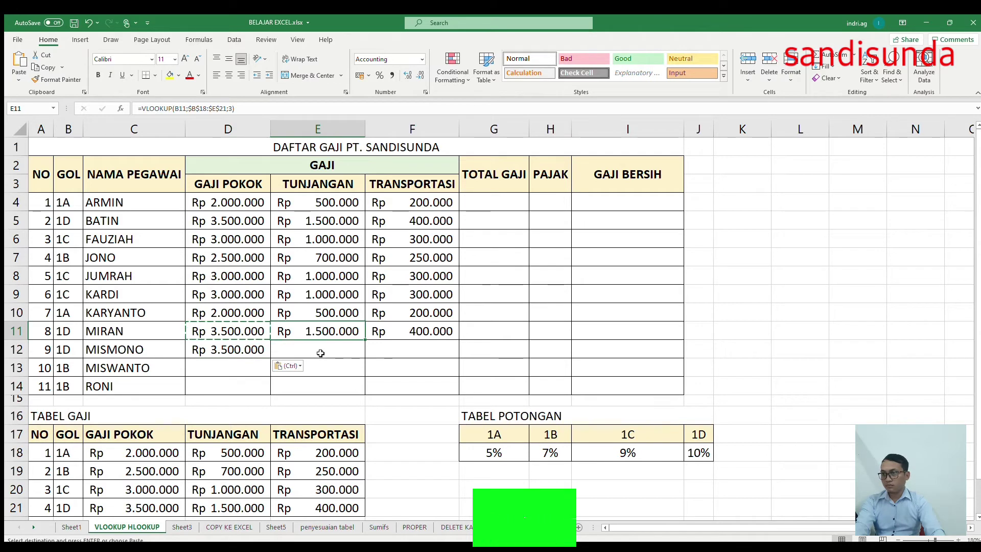
left_click(313, 353)
key("ctrl+v")
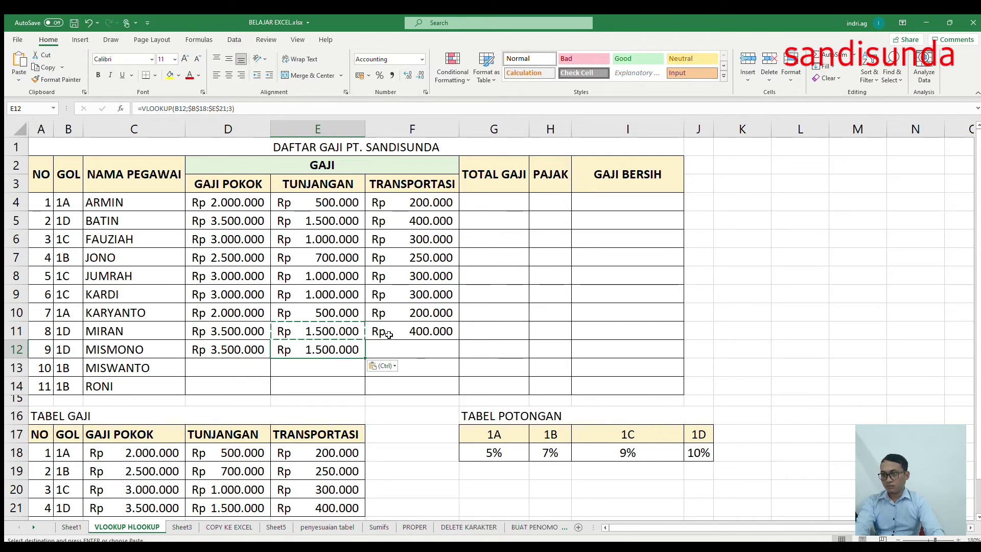
left_click(387, 332)
key("ctrl+c")
left_click(387, 350)
key("ctrl+v")
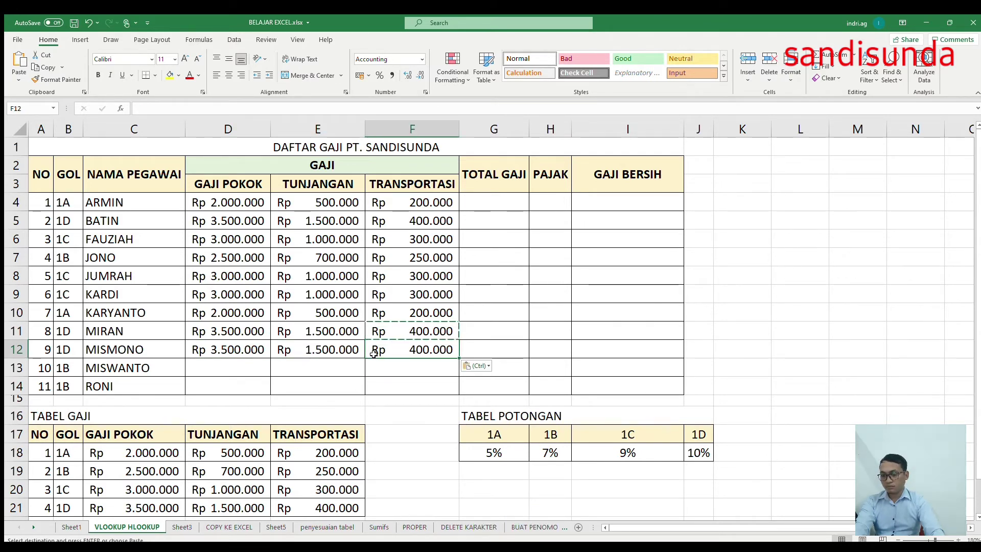
- Copy the D–F lookup formulas down into MISWANTO's row 13
left_click(244, 350)
key("ctrl+c")
left_click(260, 366)
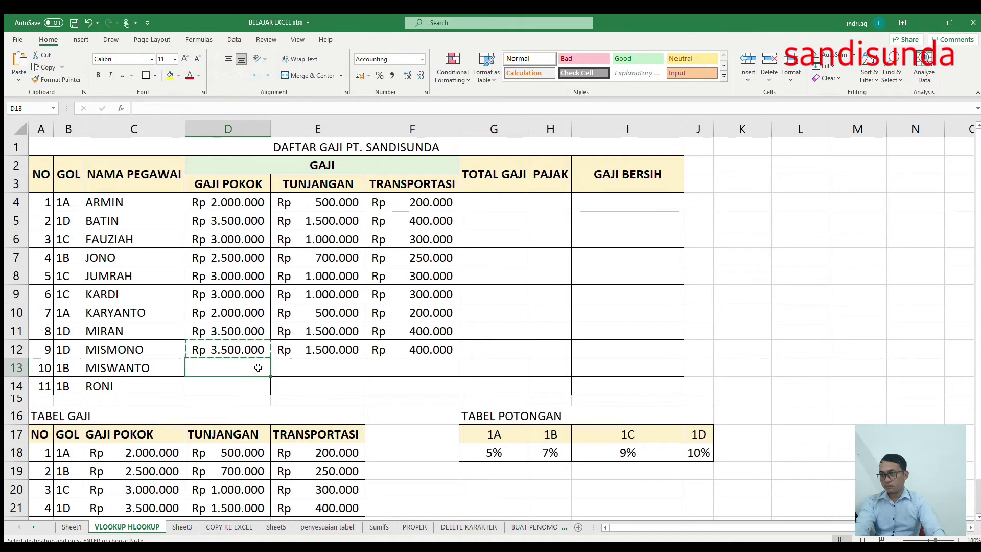
key("ctrl+v")
left_click(321, 350)
key("ctrl+c")
left_click(316, 363)
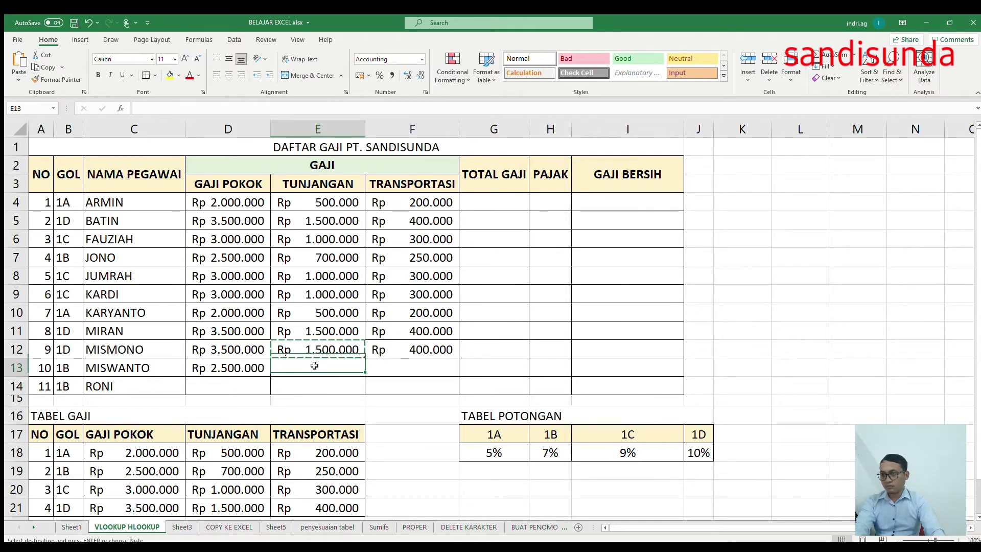
key("ctrl+v")
left_click(389, 352)
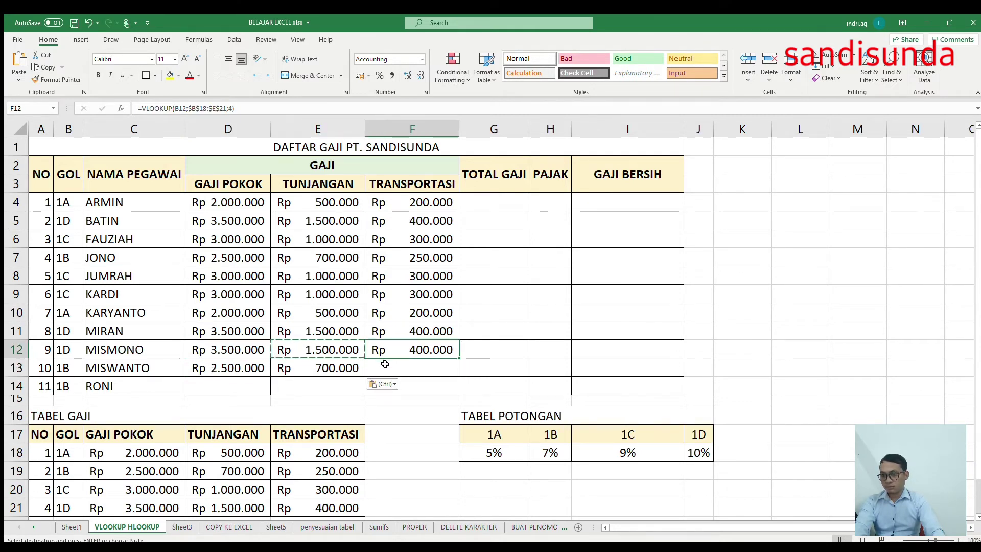
key("ctrl+c")
left_click(384, 365)
key("ctrl+v")
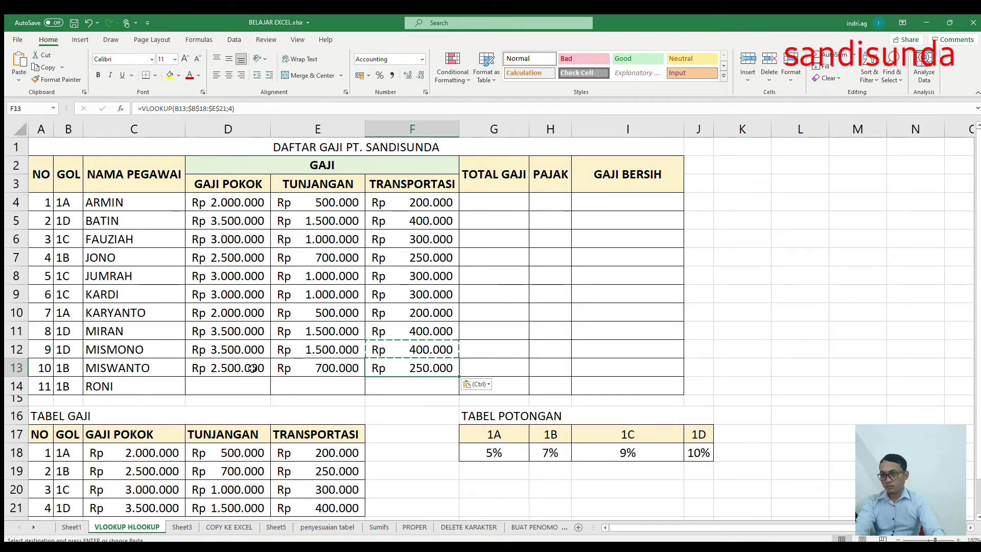
- Fill RONI's row 14 with lookups giving Rp 2.500.000, 700.000 and 250.000
left_click(252, 368)
key("ctrl+c")
left_click(257, 383)
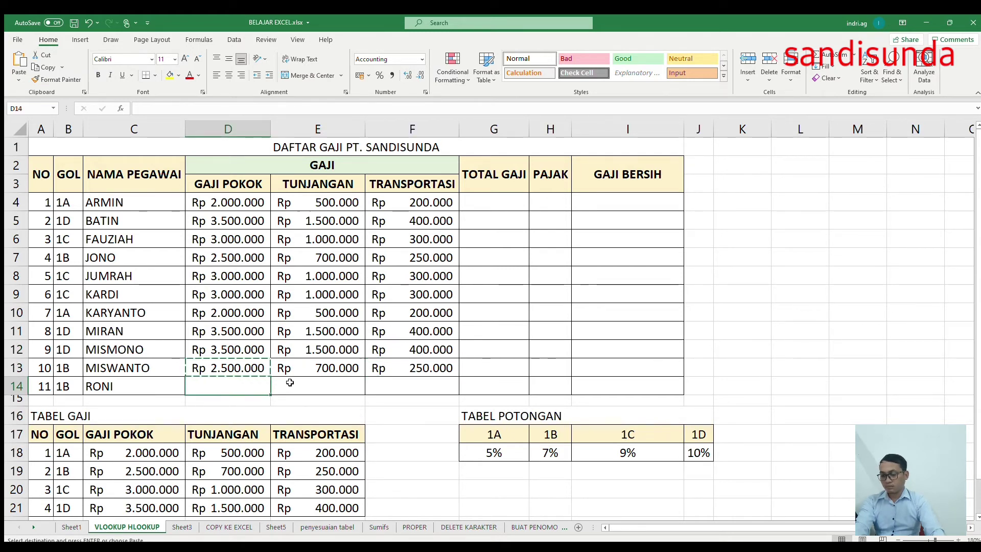
key("ctrl+v")
left_click(318, 368)
key("ctrl+c")
left_click(315, 381)
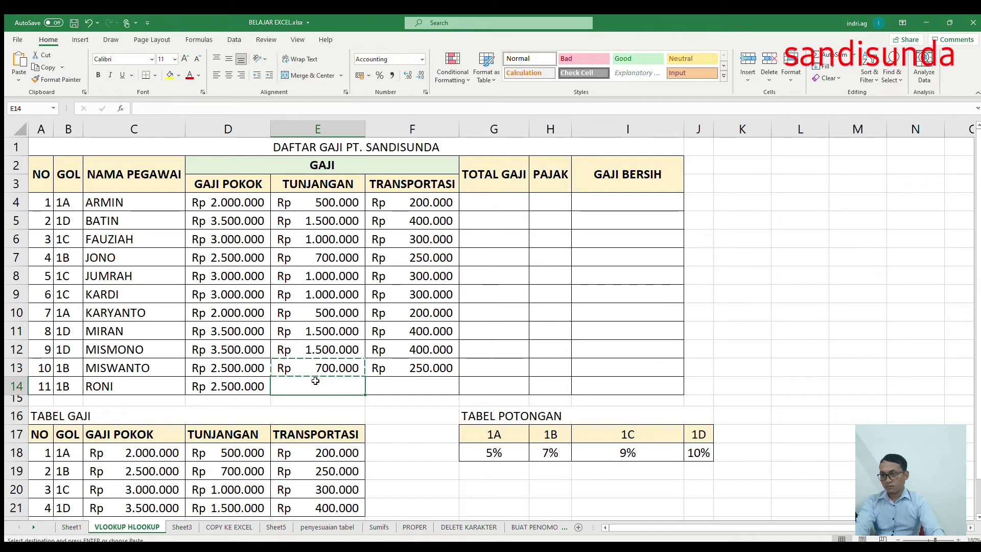
key("ctrl+v")
left_click(375, 372)
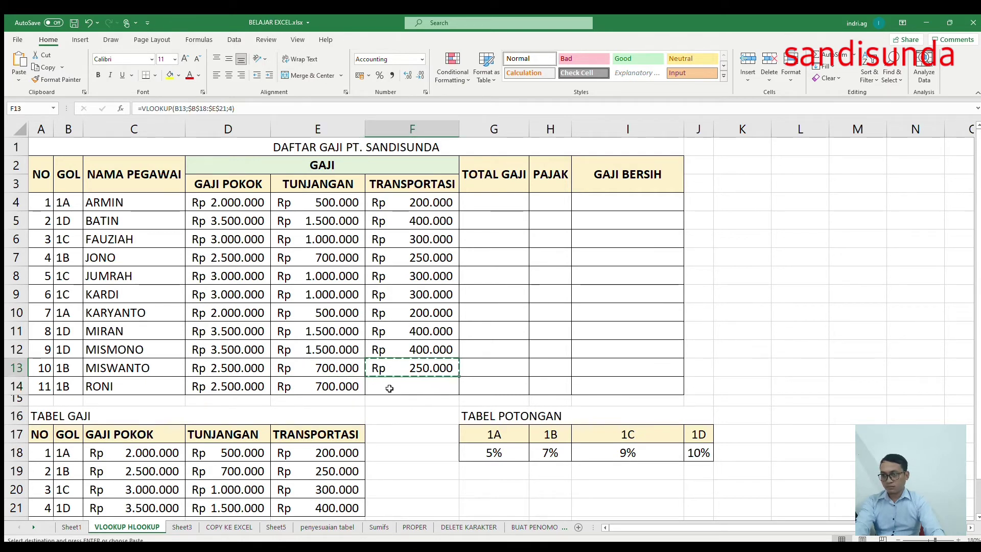
left_click(390, 388)
key("ctrl+v")
- AutoSum each row's pay into the TOTAL GAJI cells G4:G14
left_click(496, 253)
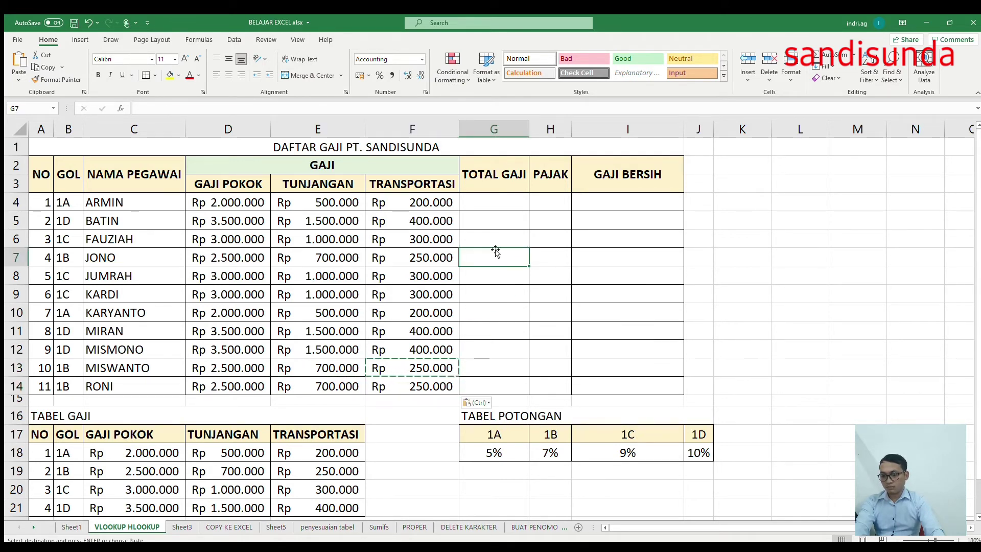
left_click(492, 205)
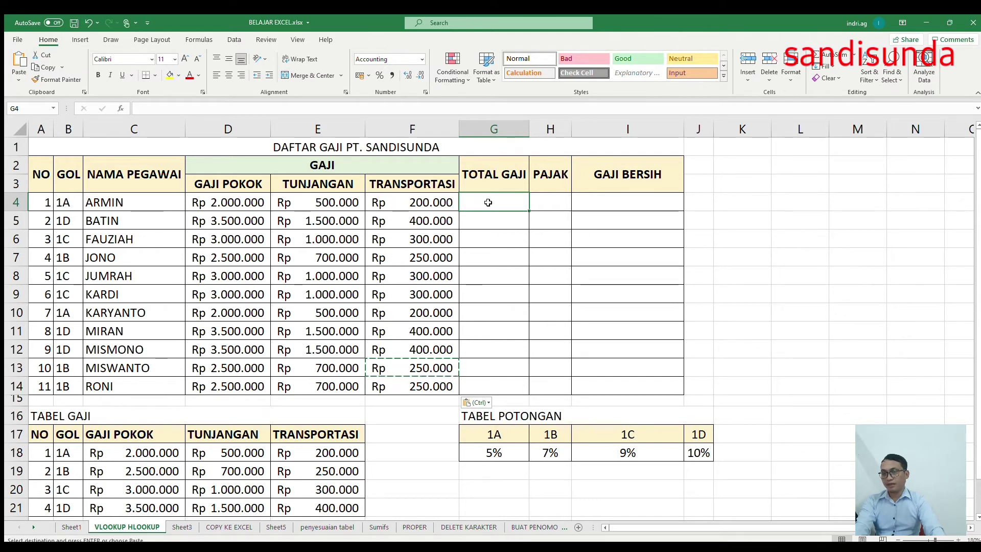
left_click_drag(487, 205, 481, 383)
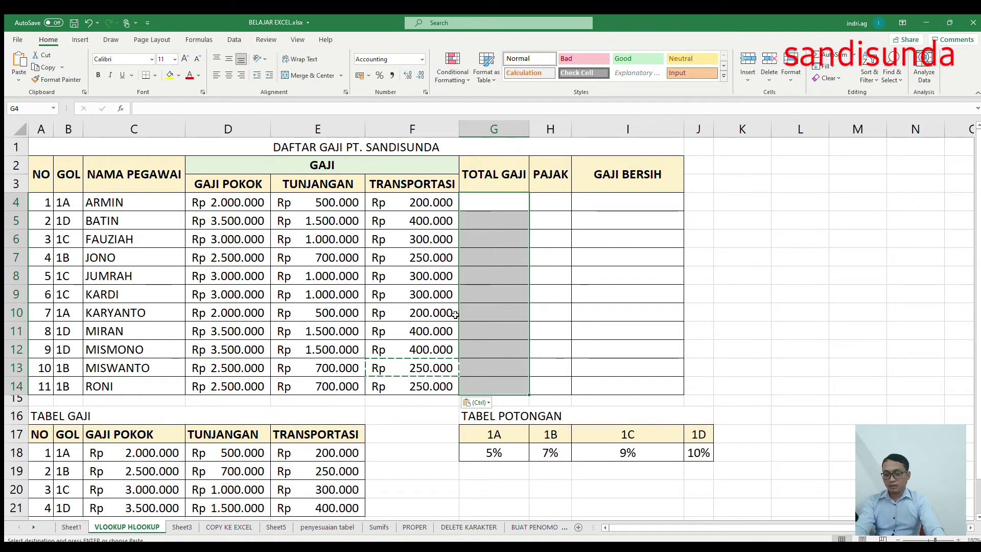
key("alt+equal")
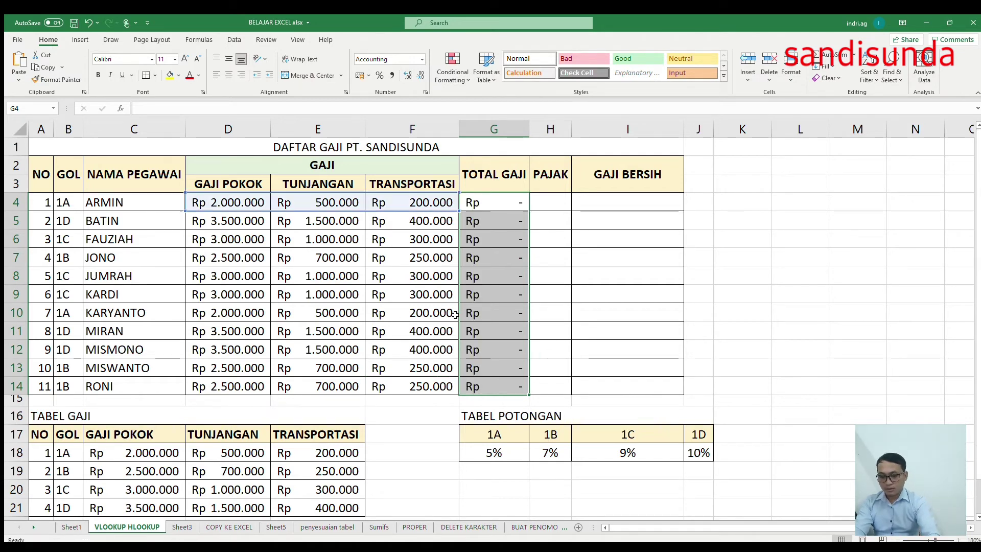
- Widen column G by dragging its border so the totals are readable
double_click(529, 129)
left_click(516, 207)
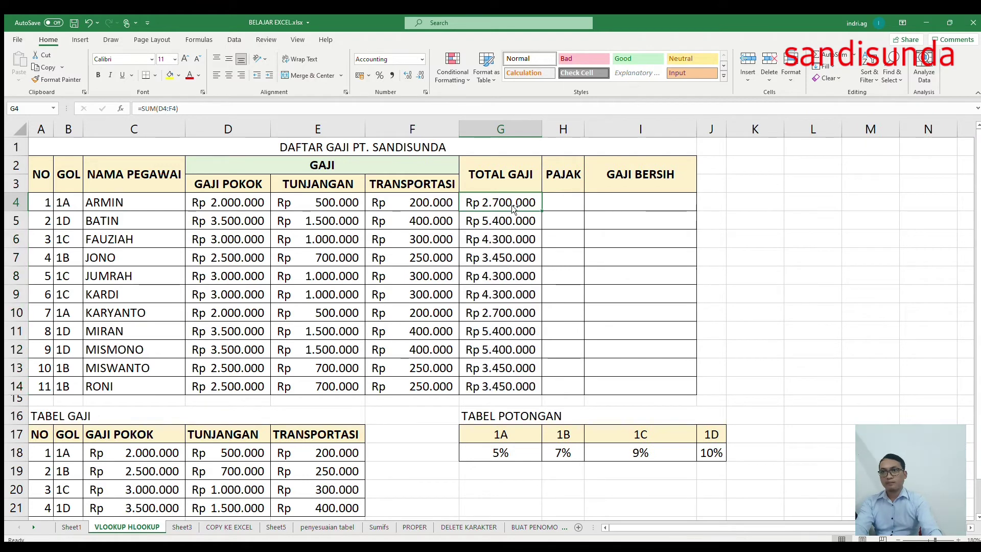
key("ctrl+z")
key("ctrl+z")
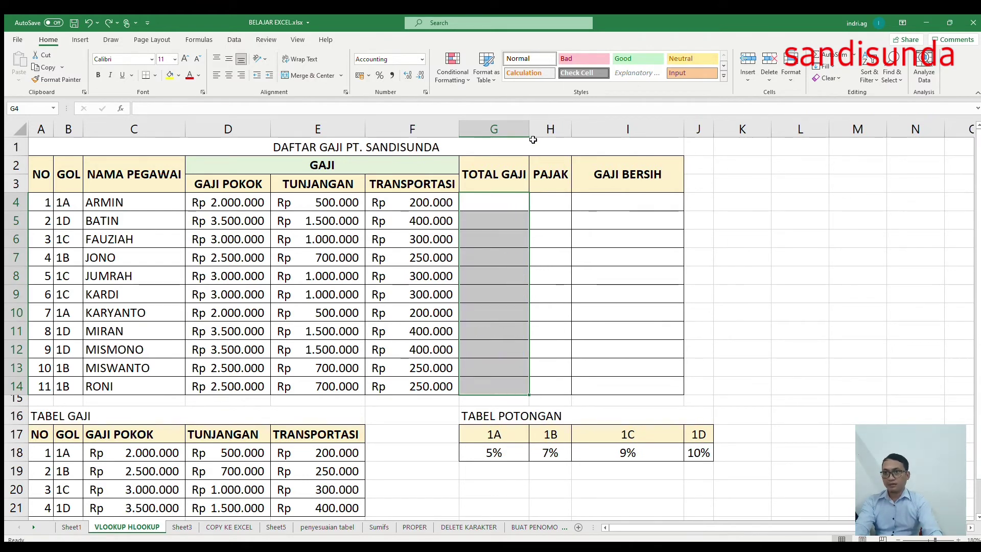
left_click_drag(527, 130, 553, 130)
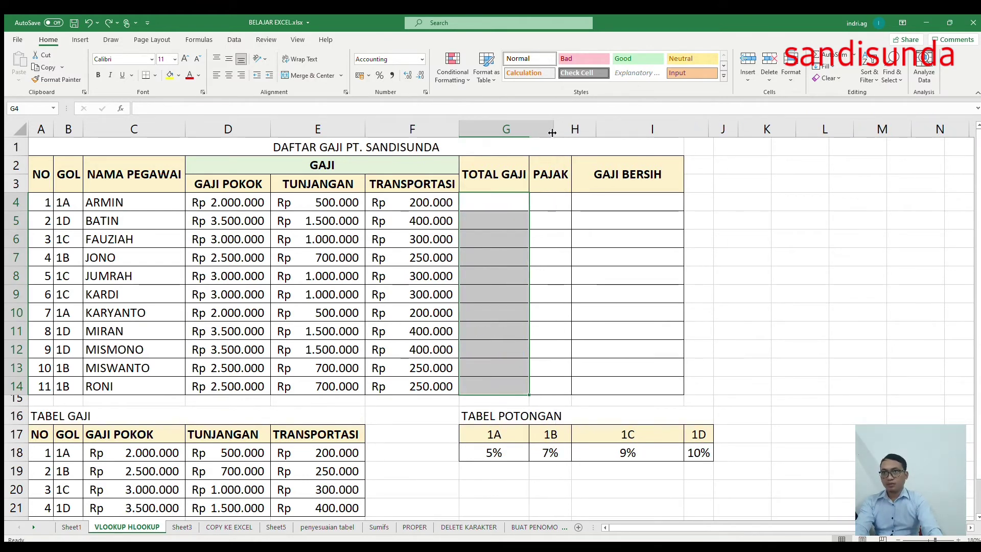
left_click(494, 203)
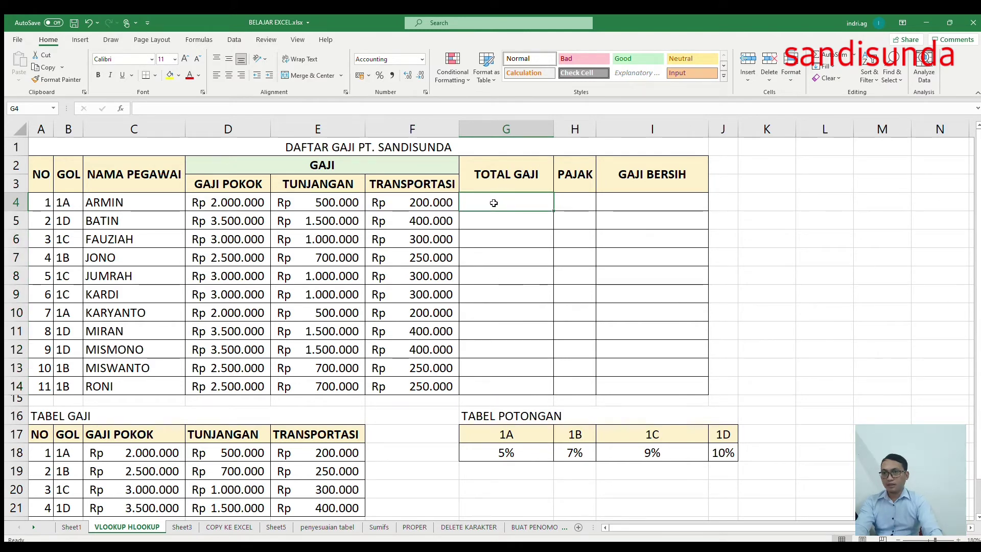
type("=SUM")
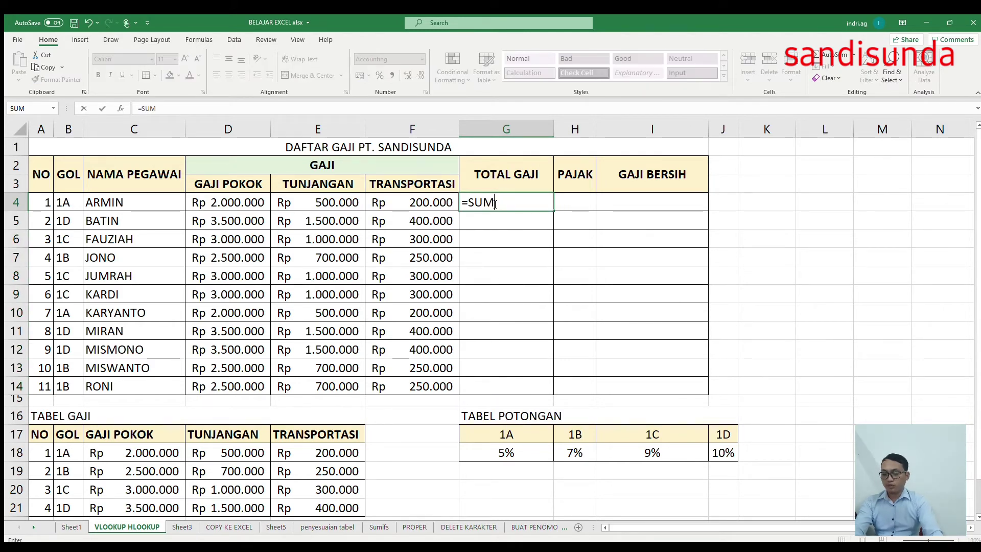
type("(")
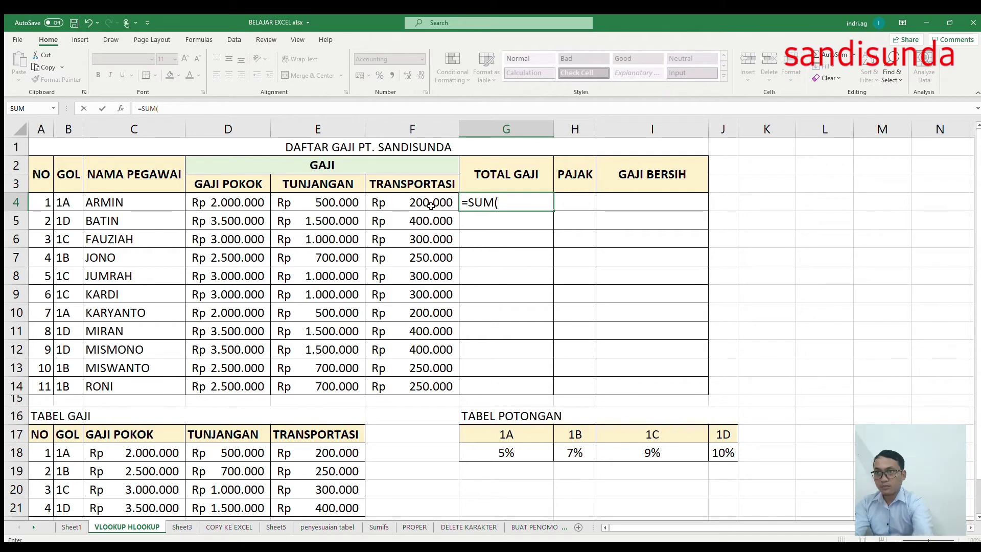
left_click_drag(431, 205, 258, 203)
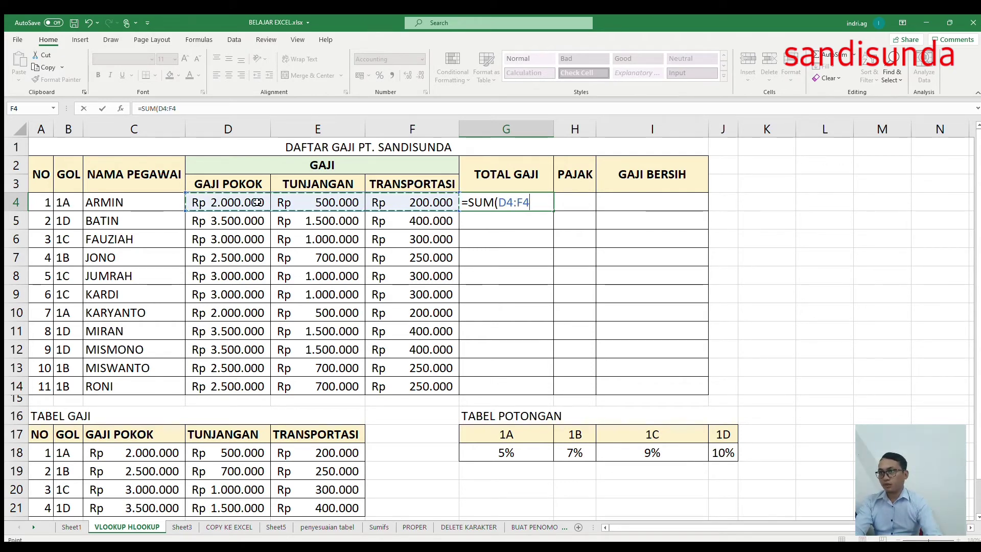
key("Return")
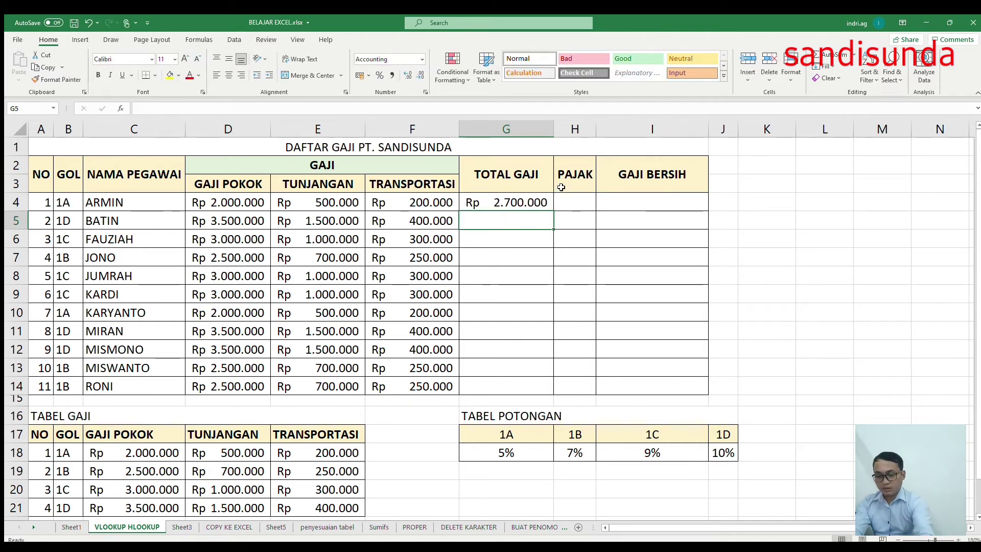
left_click(531, 202)
left_click_drag(553, 211, 553, 393)
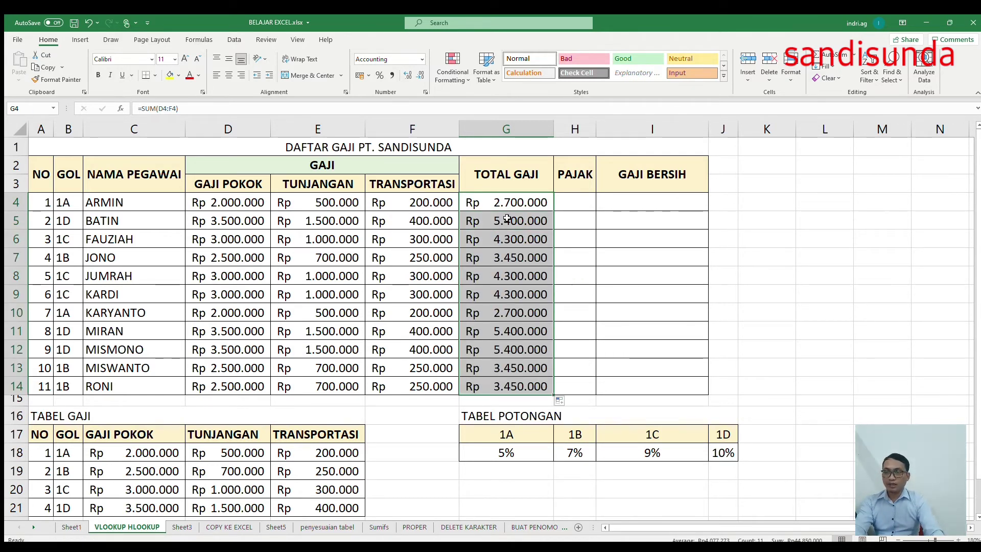
key("ctrl+z")
key("ctrl+z")
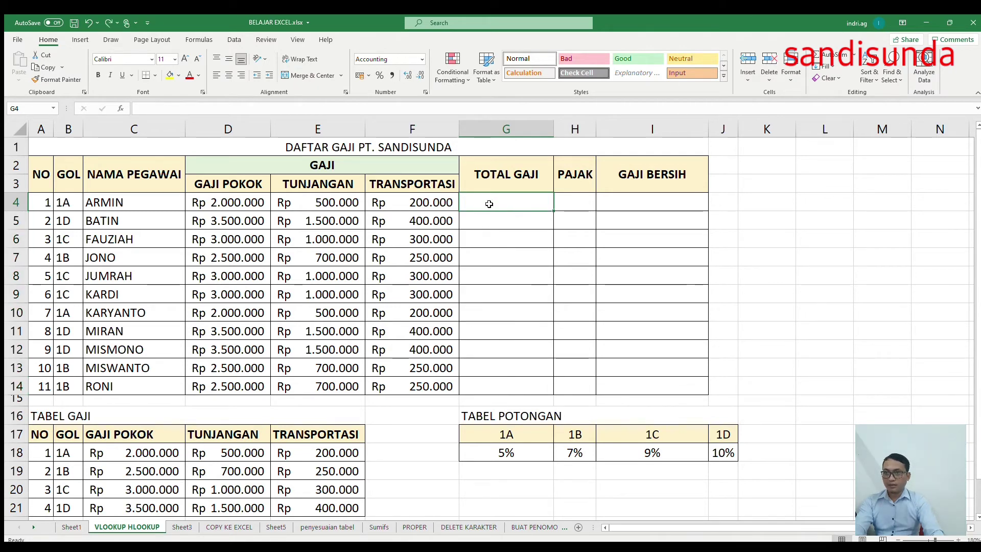
- AutoSum G4:G14 so TOTAL GAJI runs from Rp 2.700.000 (ARMIN) to Rp 3.450.000 (RONI)
left_click_drag(489, 203, 508, 384)
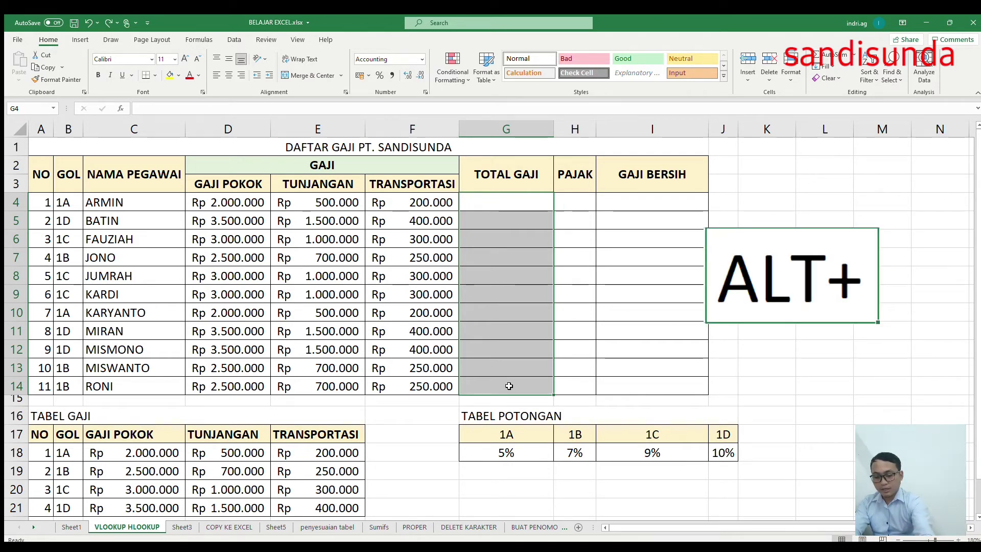
key("alt+equal")
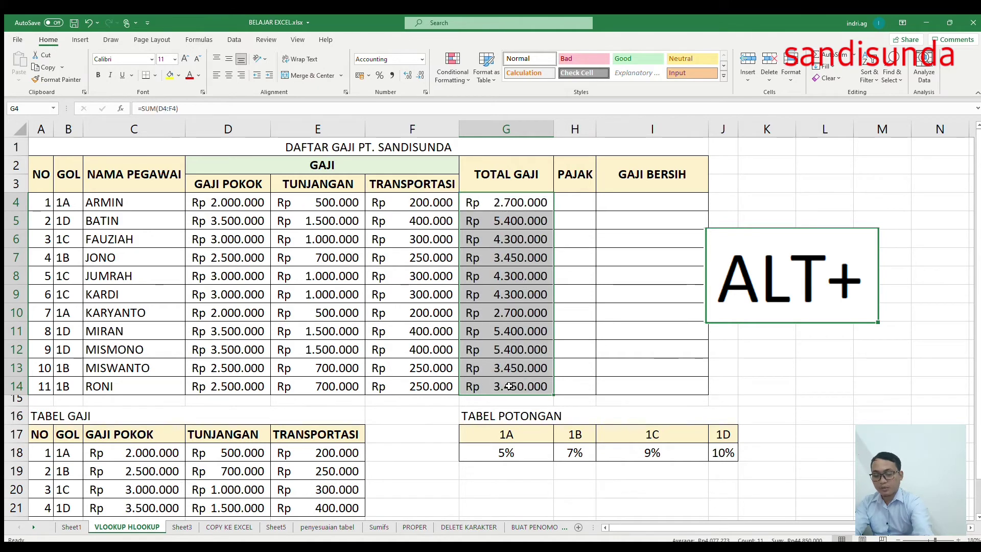
left_click(482, 246)
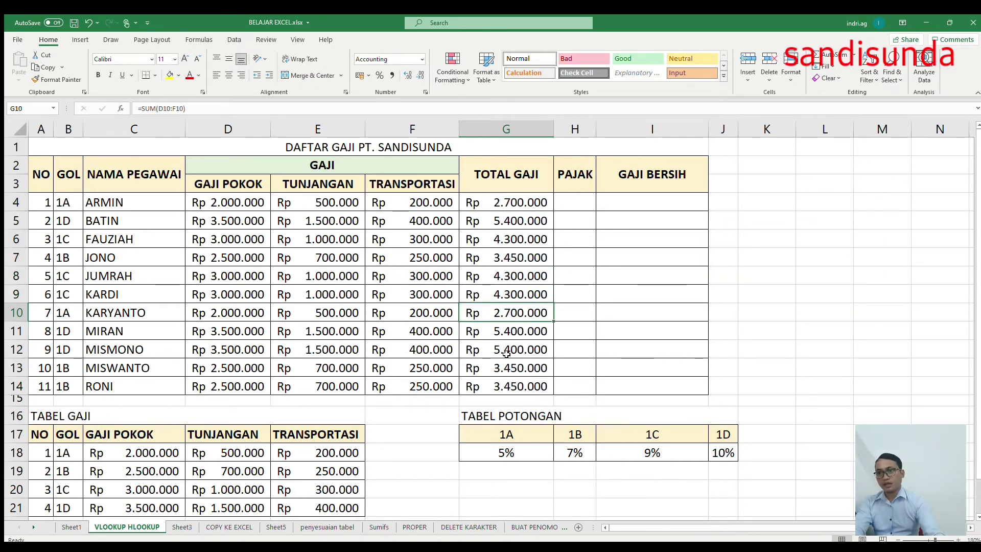
left_click_drag(418, 202, 248, 196)
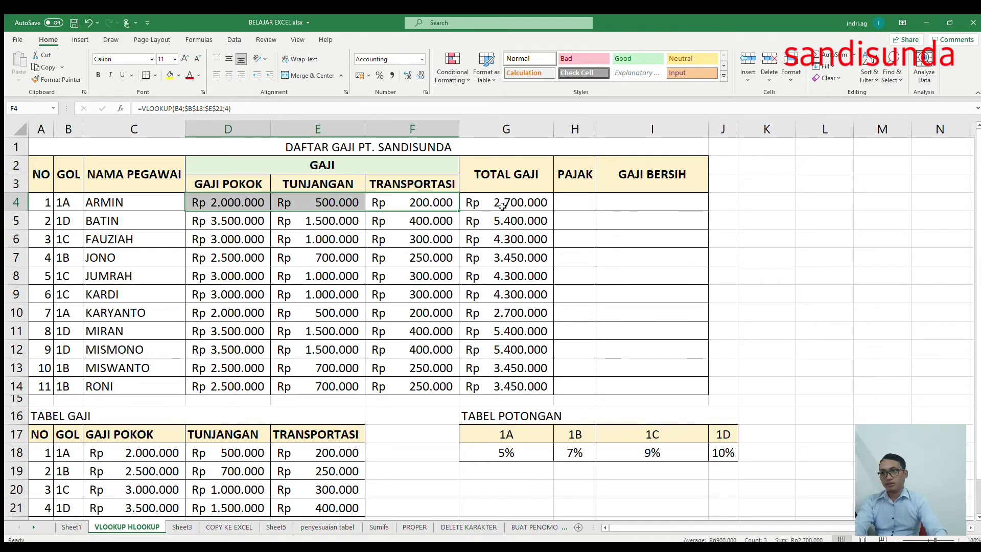
left_click(524, 240)
left_click(536, 202)
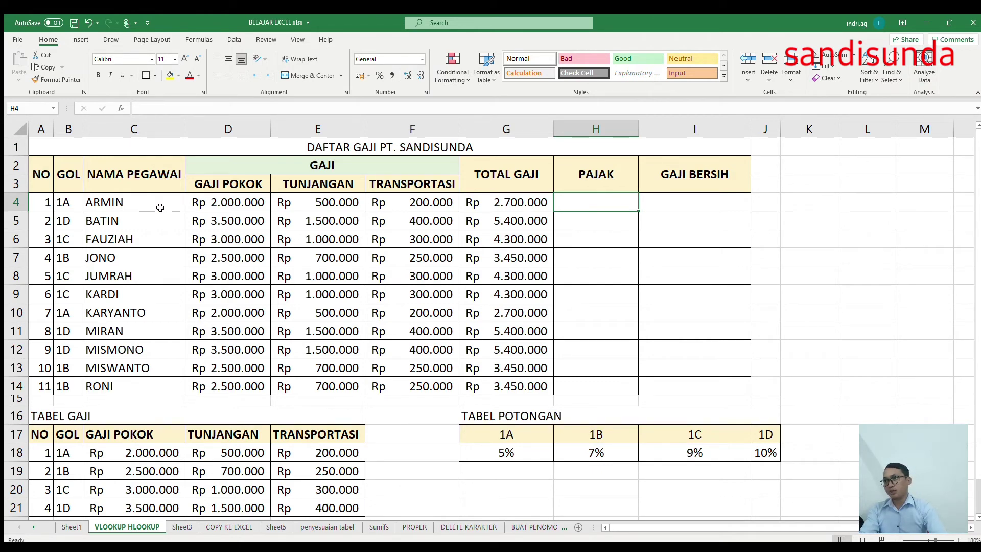
- Enter =HLOOKUP(B4;$G$17:$J$18;2)*D4 in H4, giving ARMIN's PAJAK Rp 100.000
left_click(220, 210)
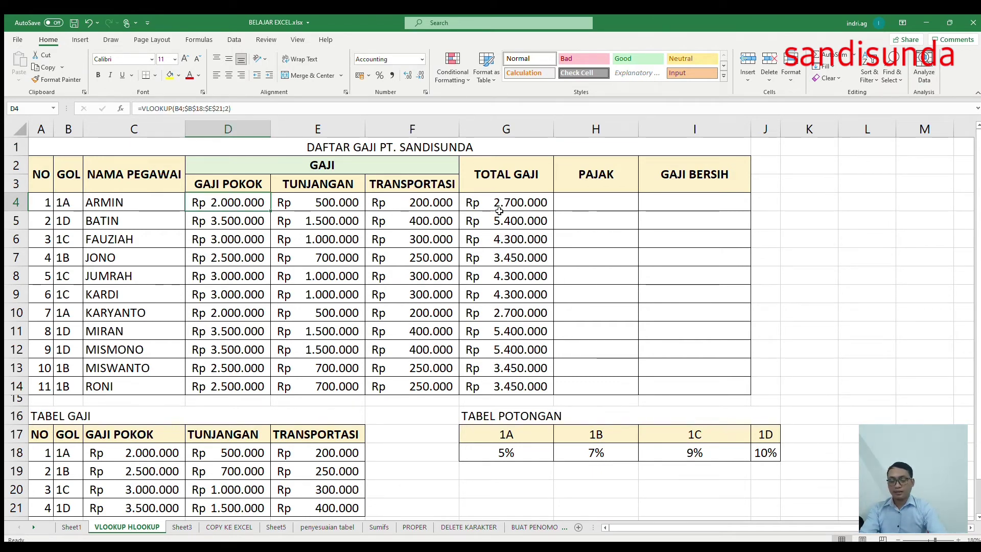
left_click(563, 204)
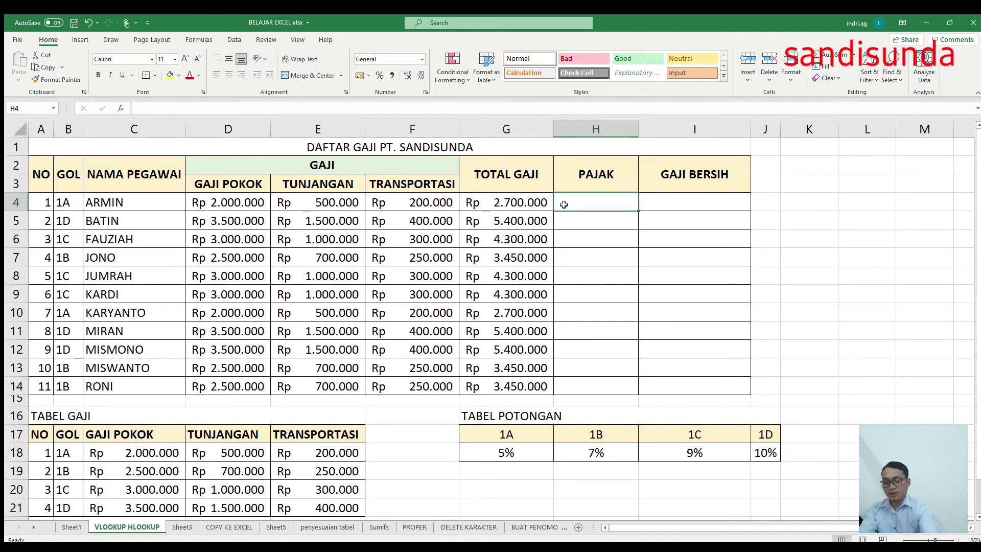
type("=")
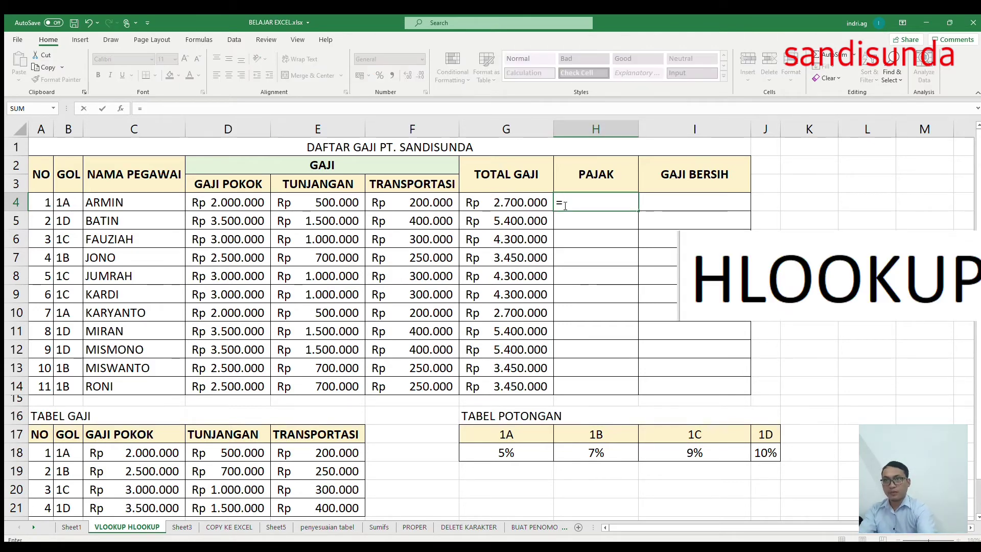
type("HLOOK")
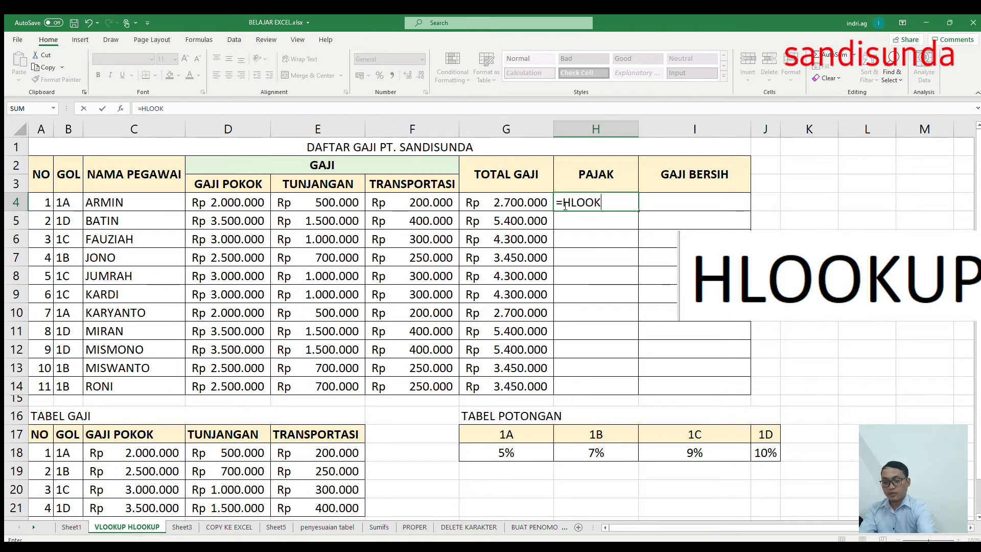
type("UP(")
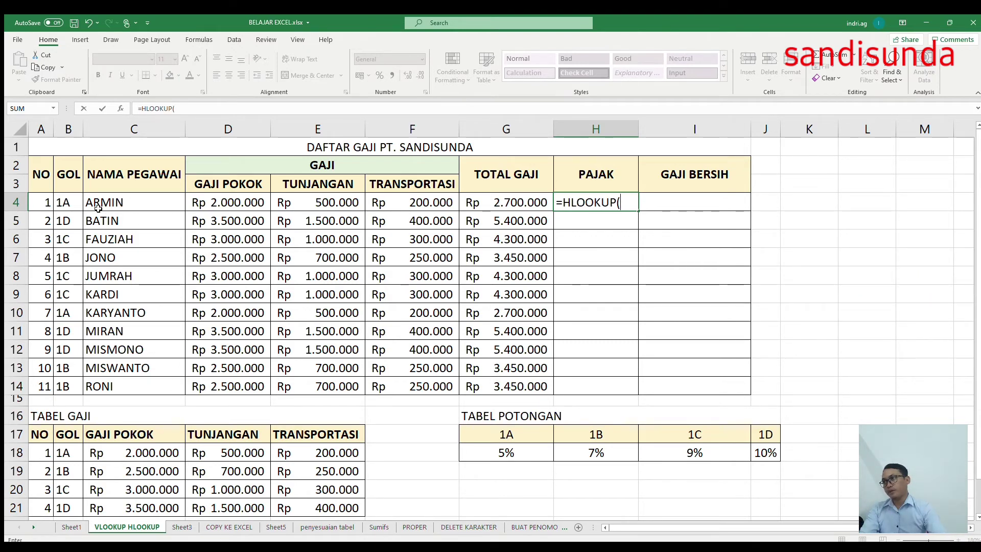
left_click(68, 202)
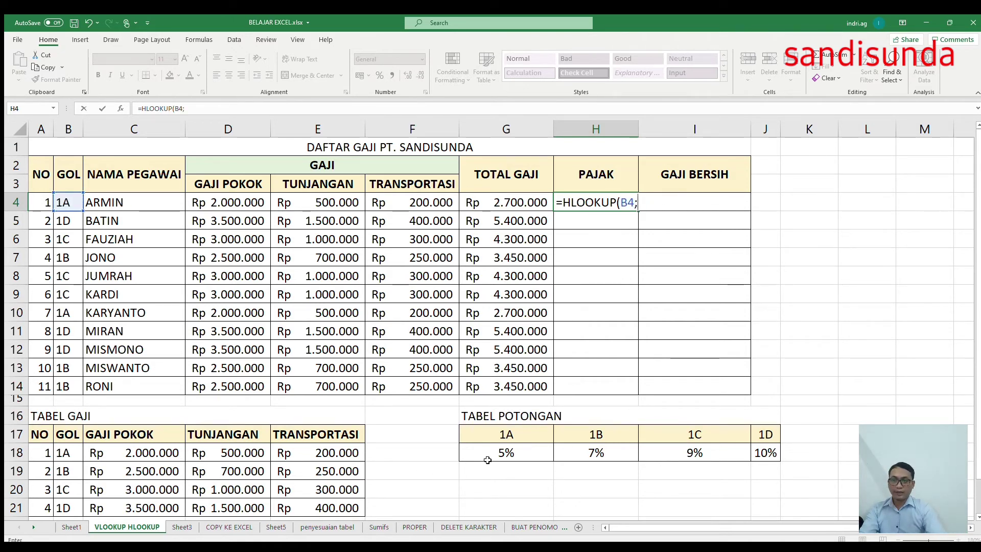
mouse_move(491, 438)
left_mouse_down()
mouse_move(602, 456)
mouse_move(755, 458)
left_mouse_up()
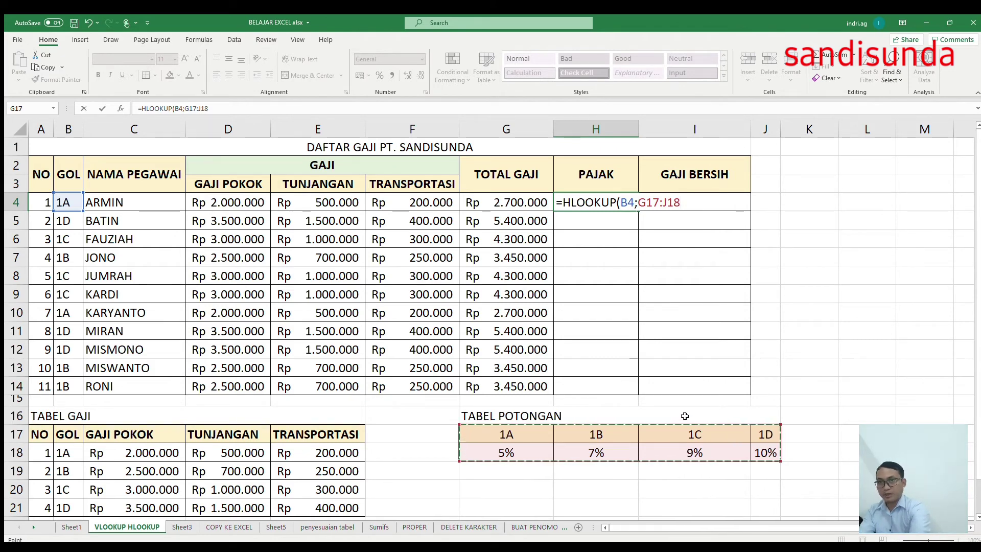
key("F4")
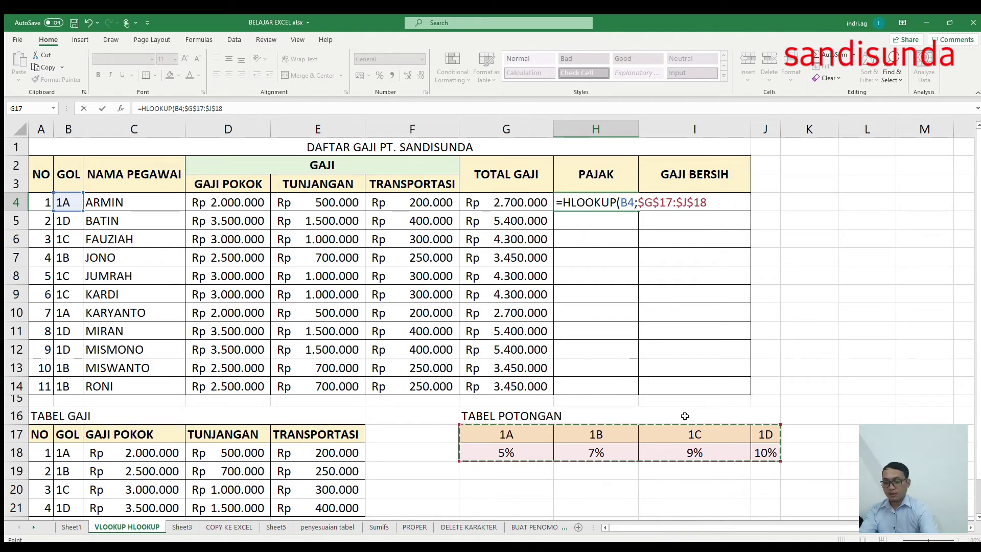
type(";")
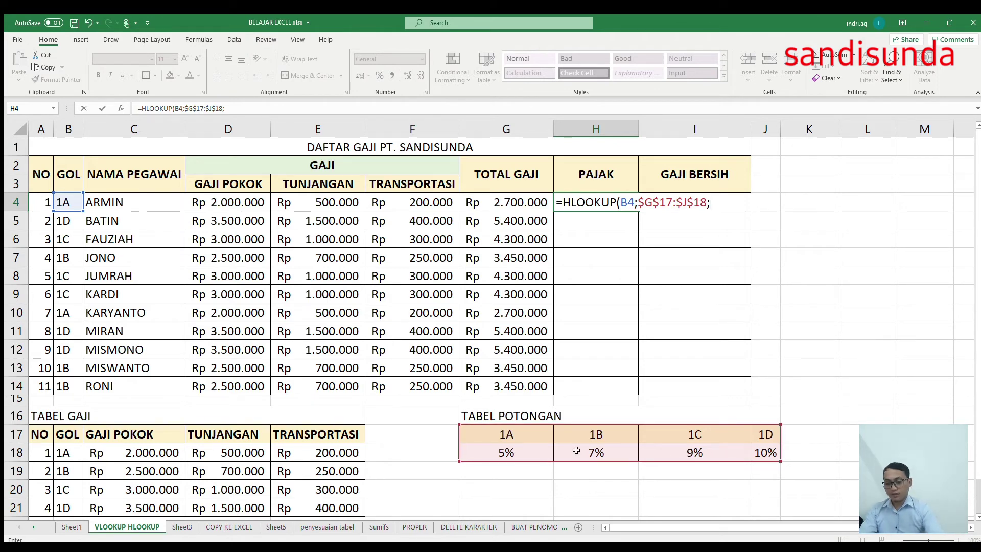
type("2")
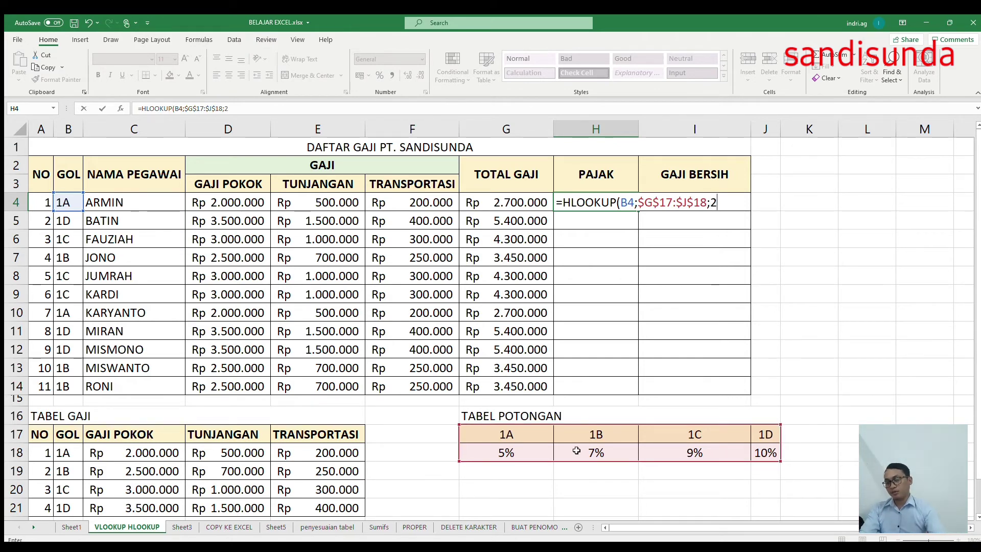
type(")*")
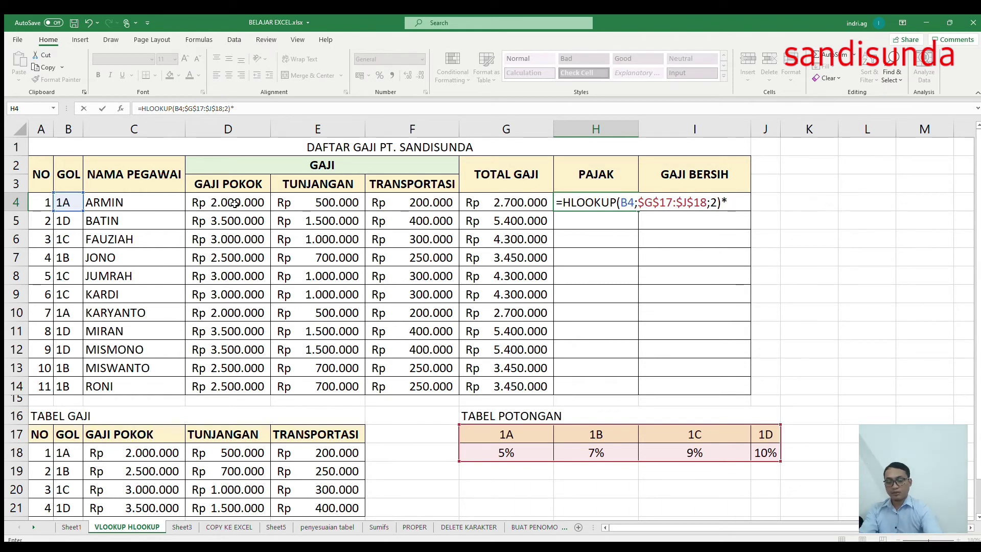
left_click(234, 203)
key("Return")
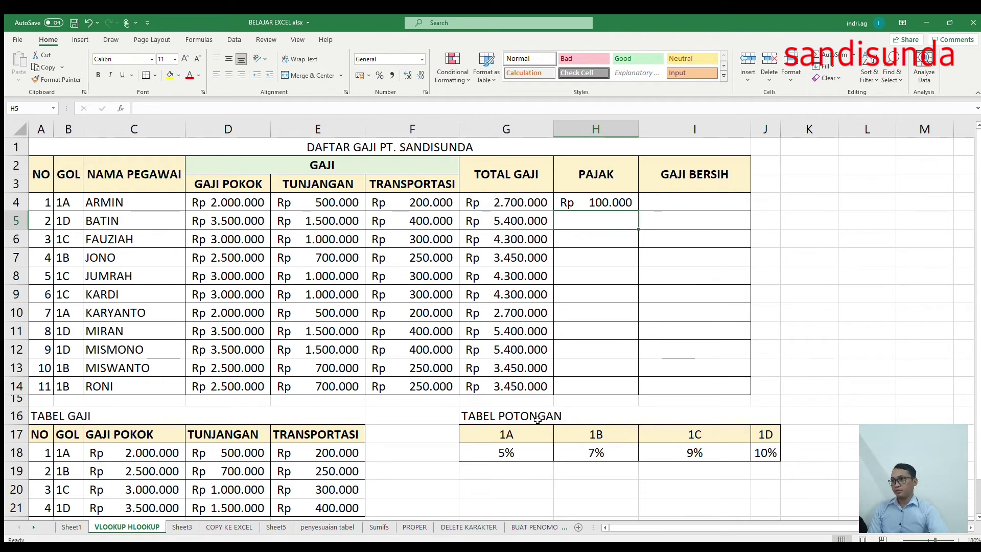
left_click(208, 205)
- Enter =HLOOKUP(B5;$G$17:$J$18;2)*D5 in H5 for BATIN's Rp 350.000 PAJAK
left_click(524, 453)
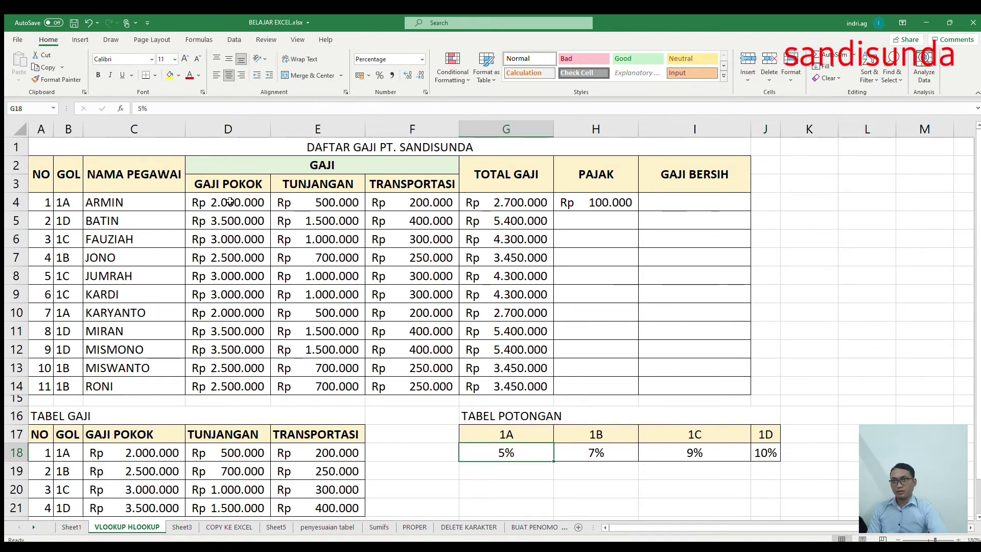
left_click(590, 205)
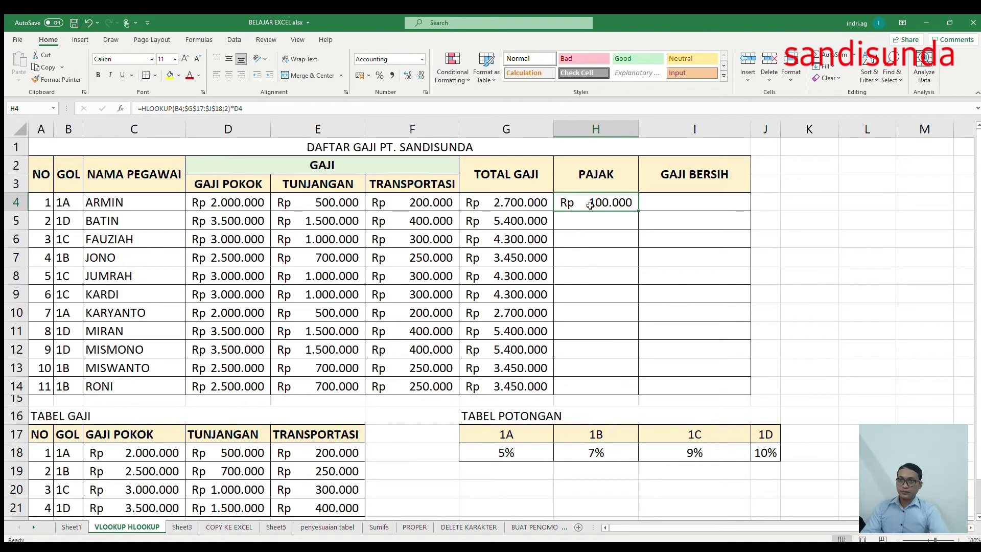
left_click(577, 218)
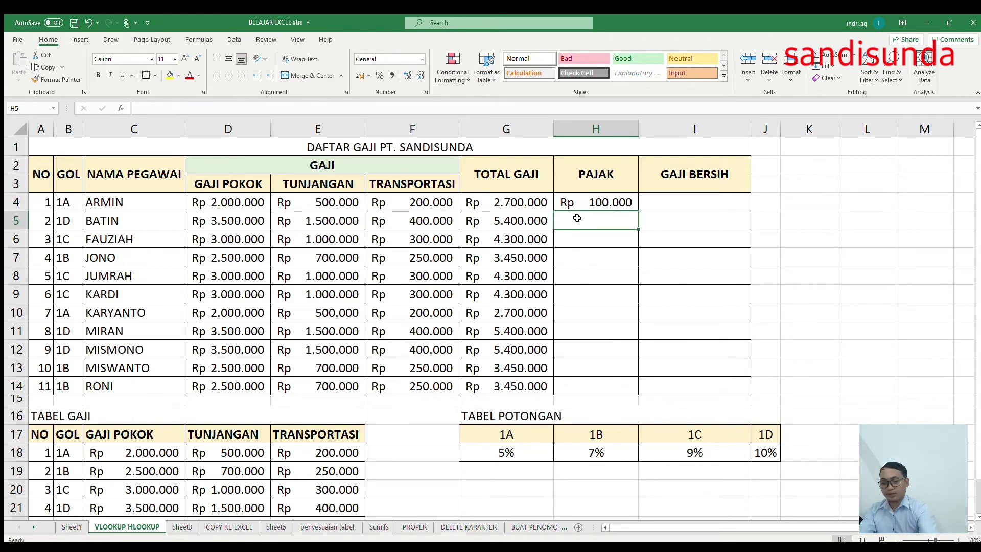
type("=")
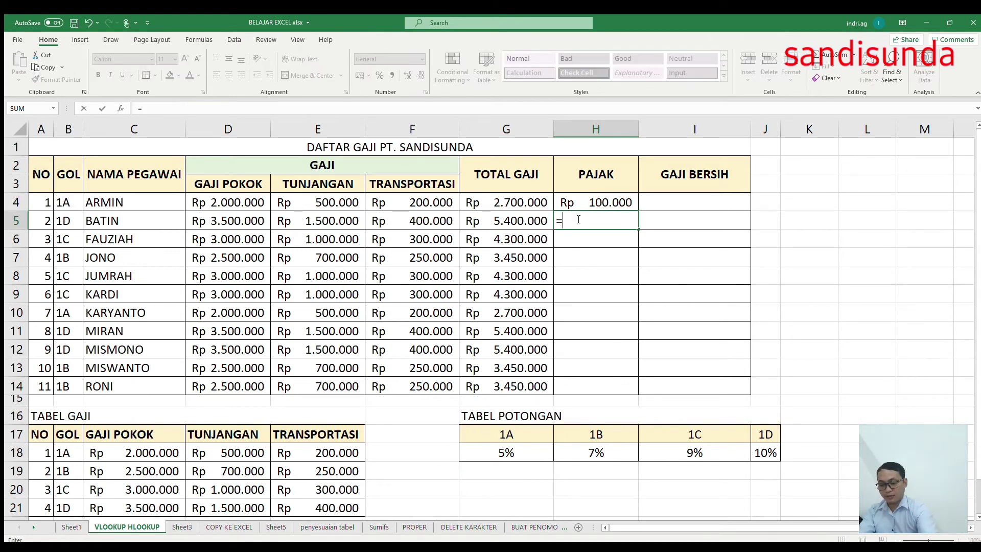
type("HLOOK")
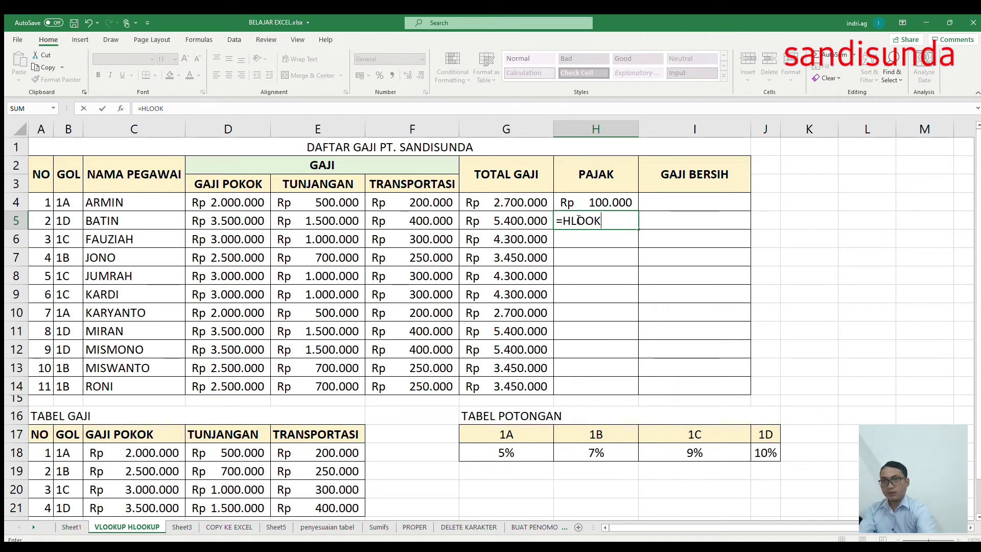
type("UP(")
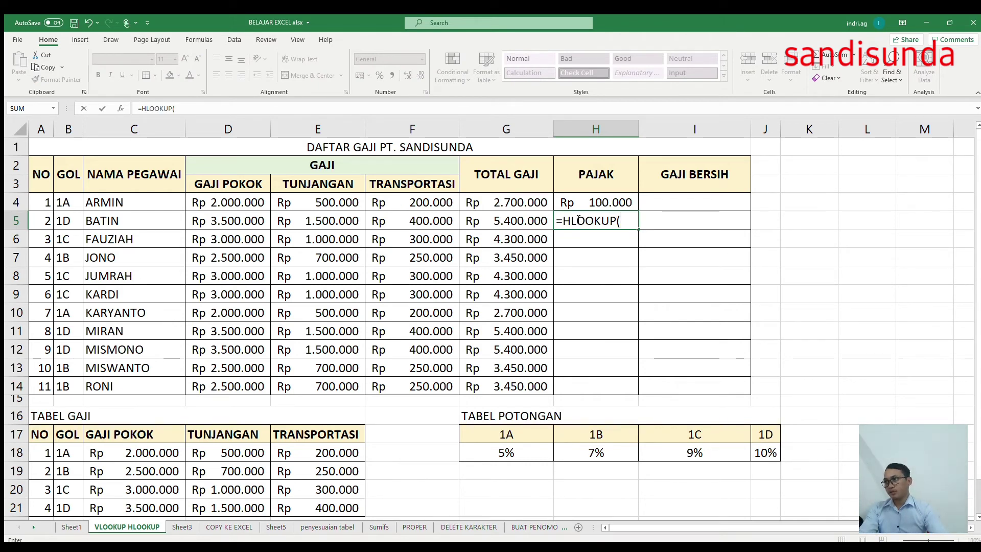
left_click(65, 220)
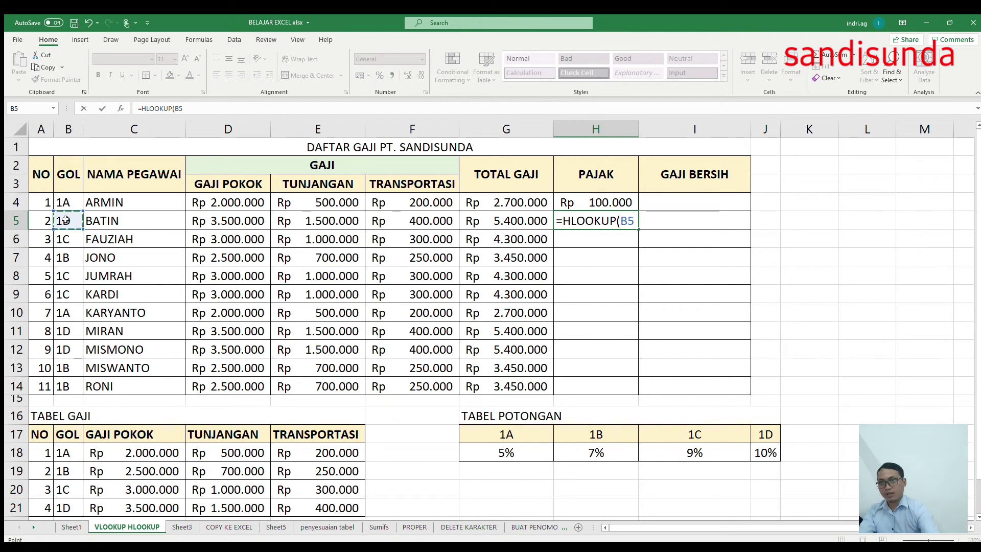
type(";")
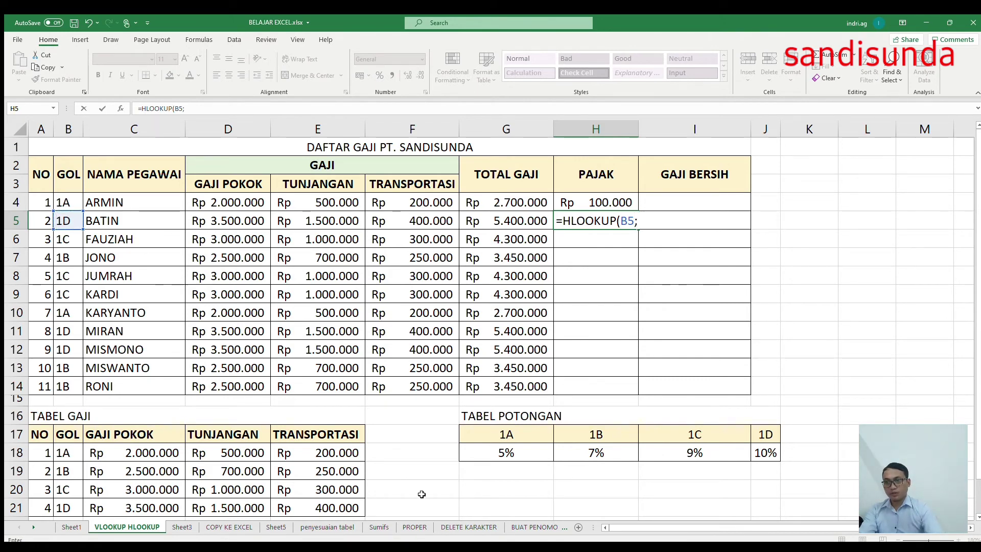
mouse_move(473, 430)
left_mouse_down()
mouse_move(765, 440)
mouse_move(766, 450)
left_mouse_up()
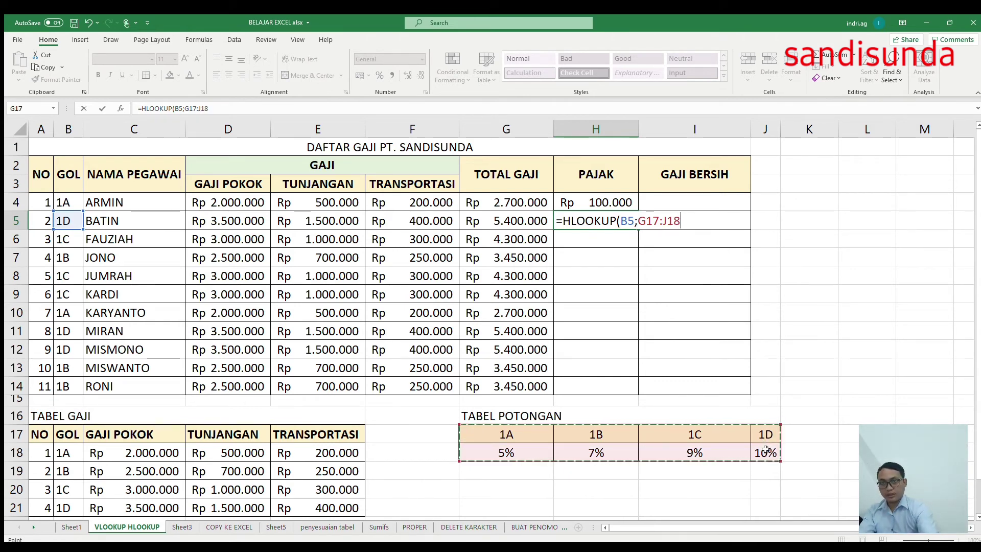
key("F4")
type("$J$18;")
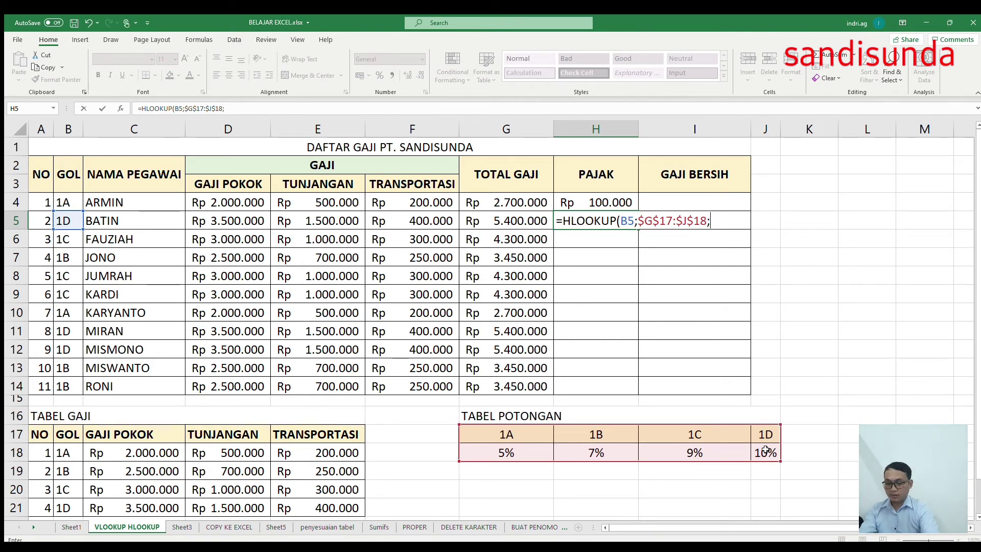
type("2)*")
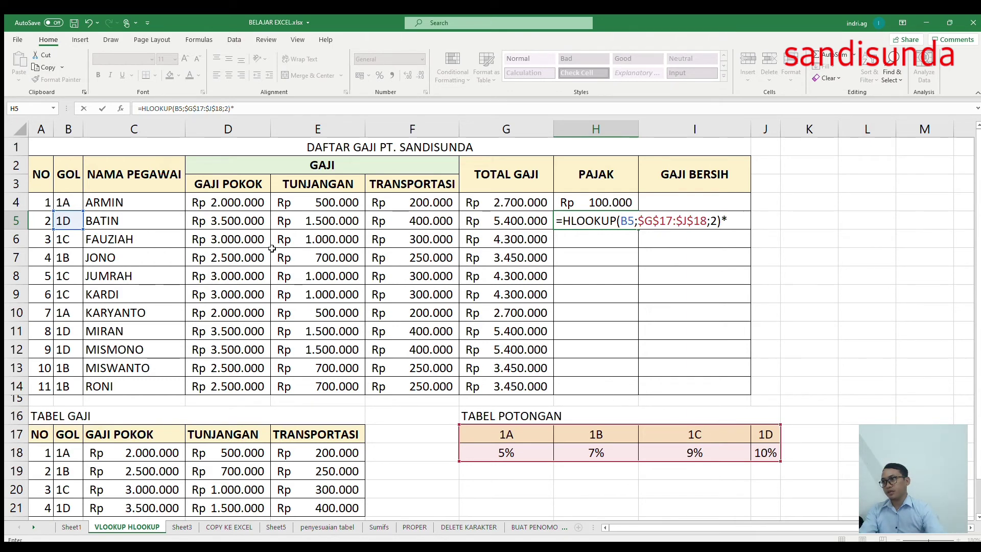
left_click(234, 221)
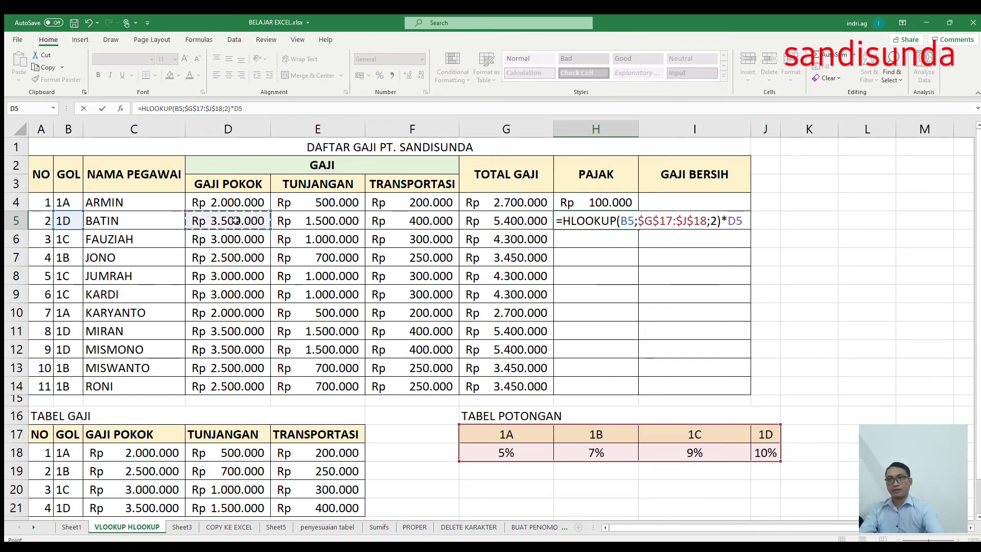
key("Return")
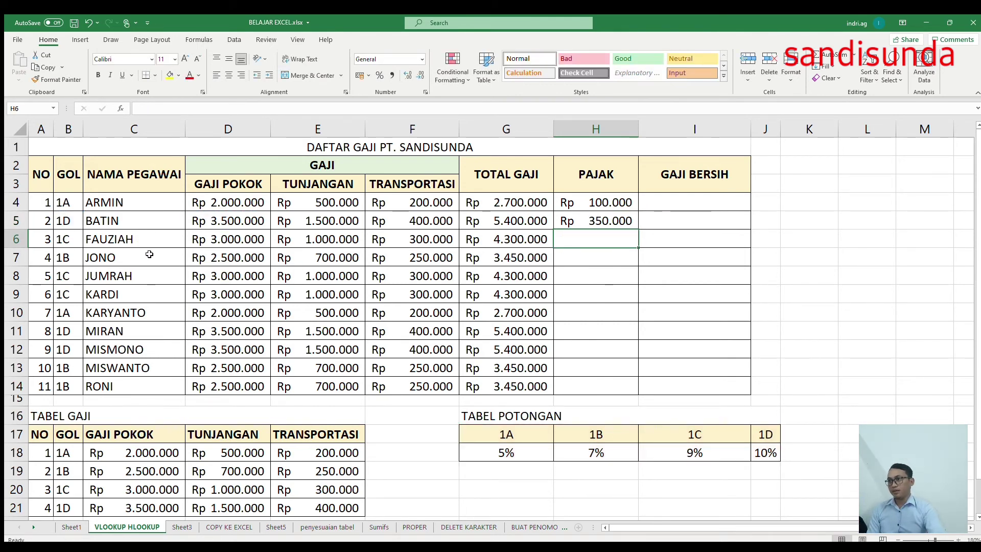
- Verify BATIN's PAJAK against GAJI POKOK in D5 and the 1D rate in J18
left_click(234, 223)
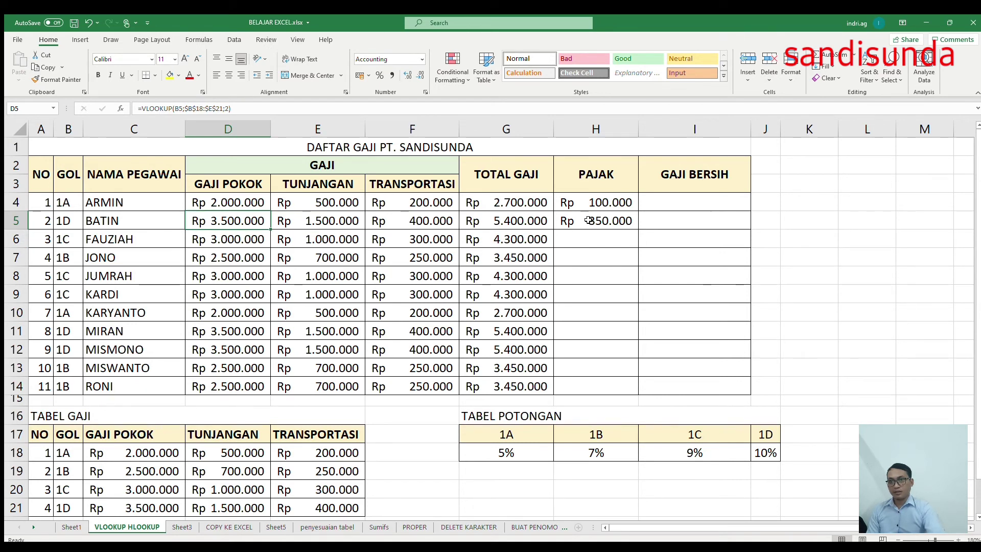
left_click(764, 452)
left_click(584, 225)
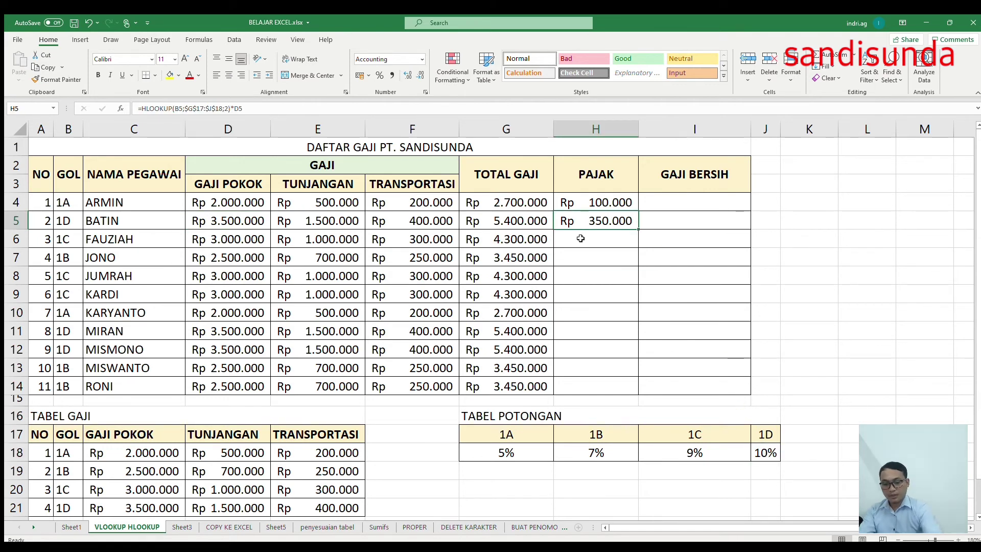
left_click(581, 239)
- Enter =HLOOKUP(B6;$G$17:$J$18;2)*D6 in H6, giving FAUZIAH's PAJAK Rp 270.000
type("=")
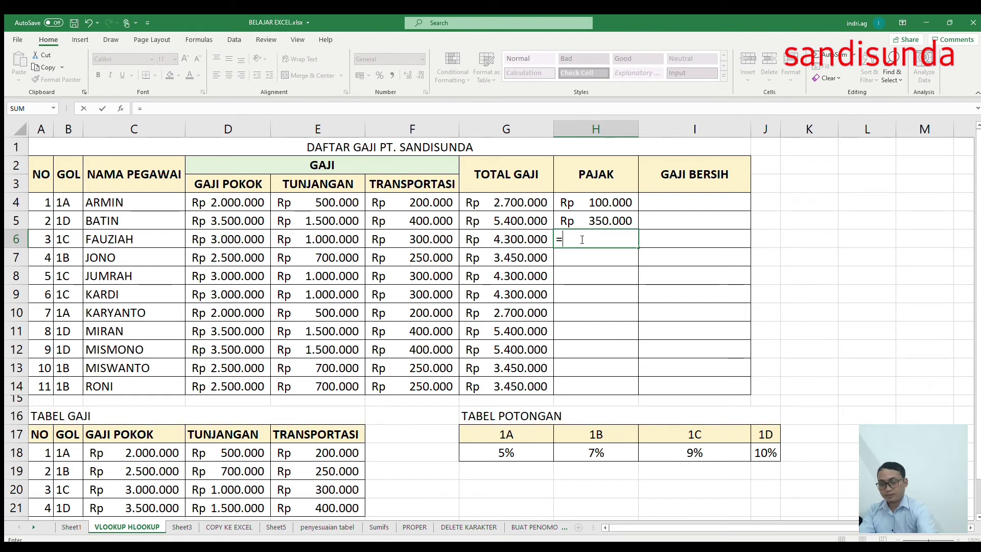
type("HLOOKU")
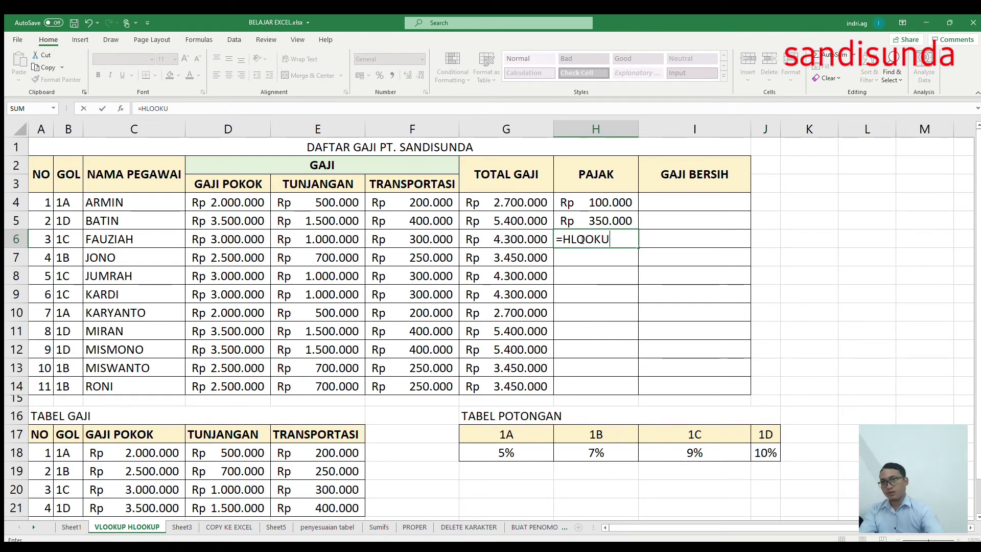
type("P(")
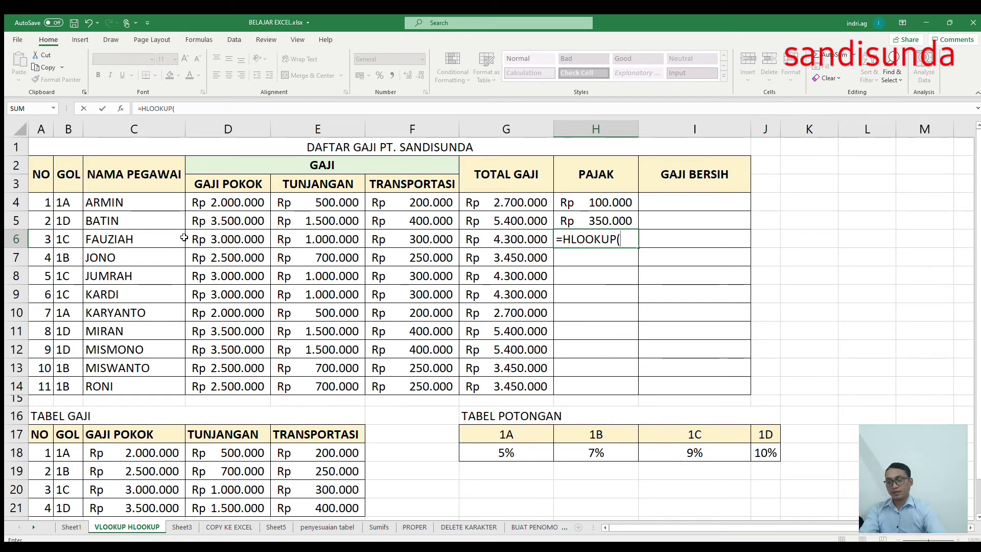
left_click(65, 238)
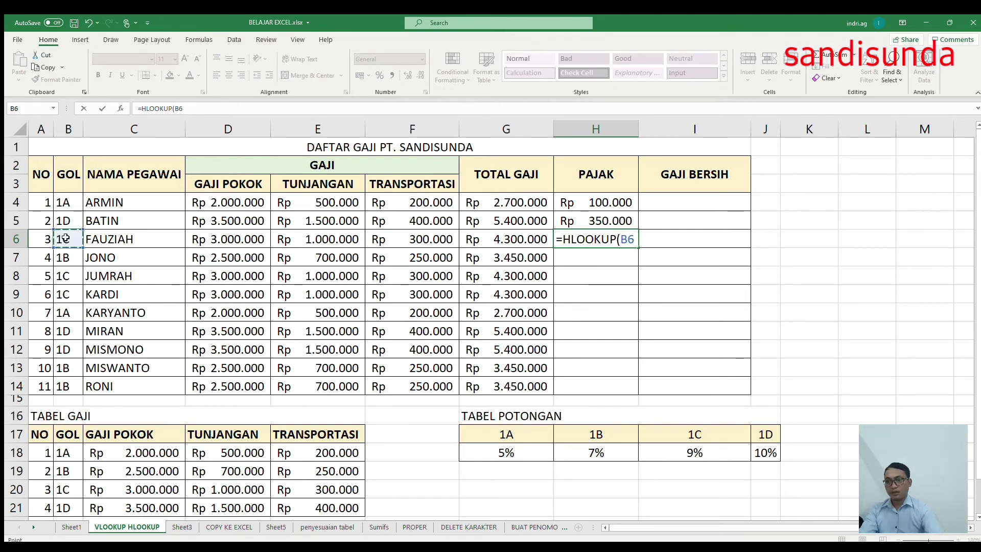
type(";")
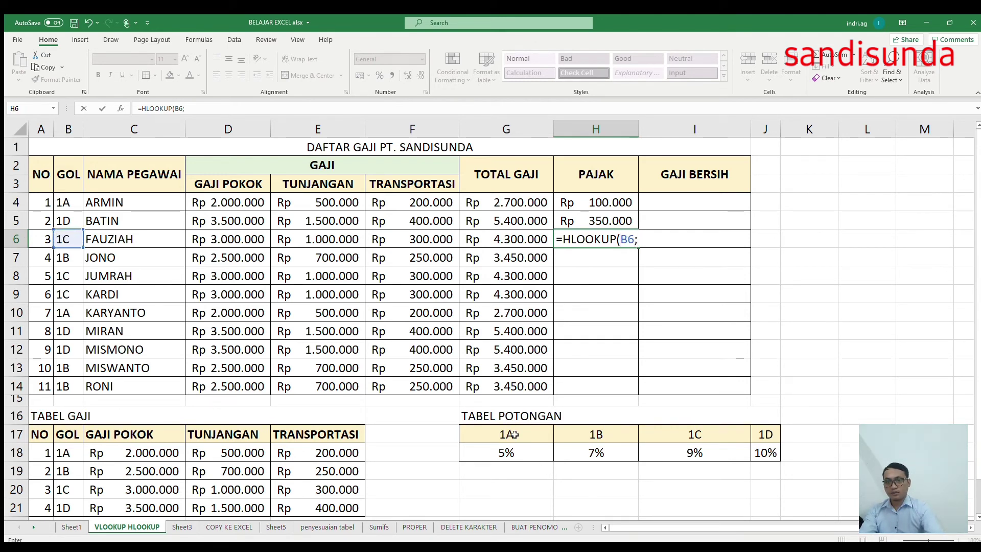
left_click_drag(514, 434, 762, 451)
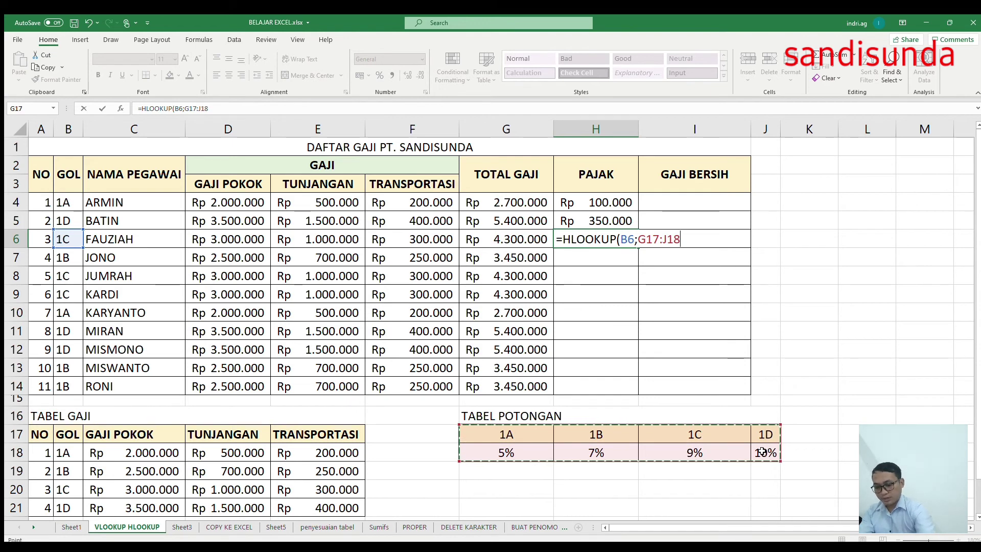
key("F4")
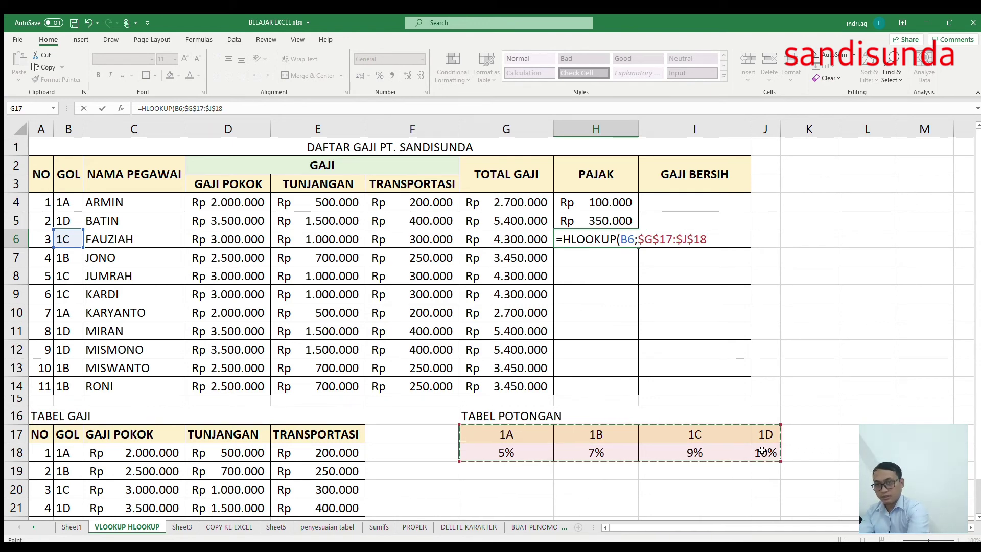
type(";2")
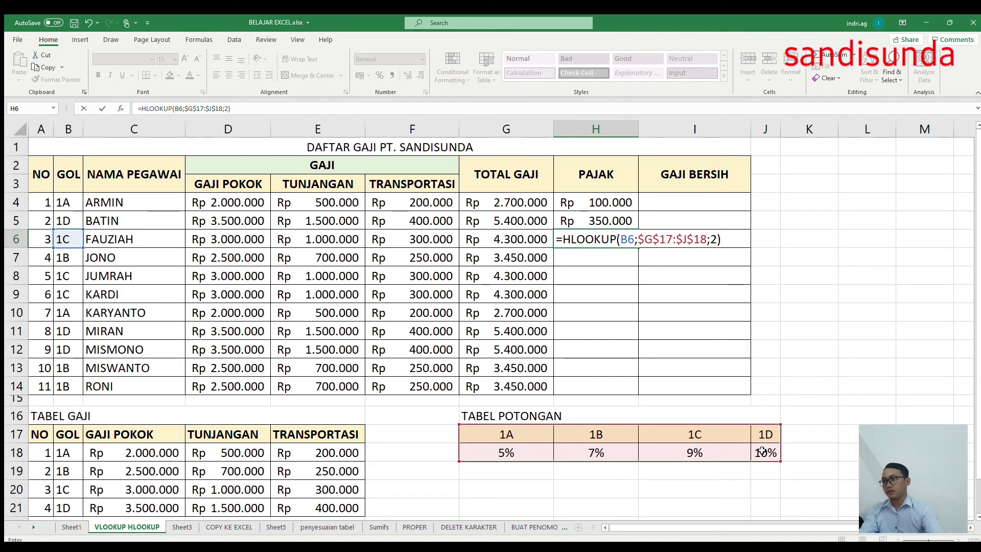
type(")*")
left_click(227, 238)
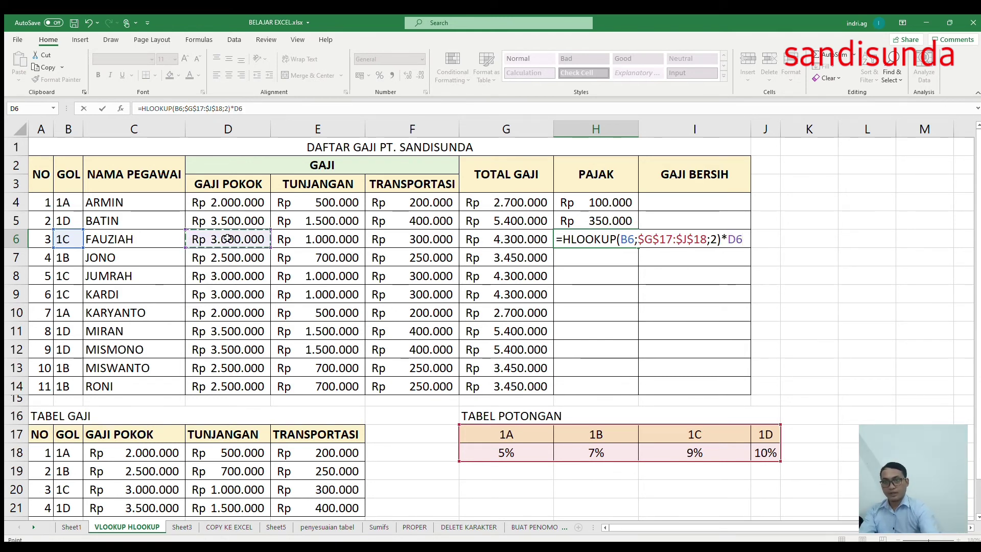
key("Return")
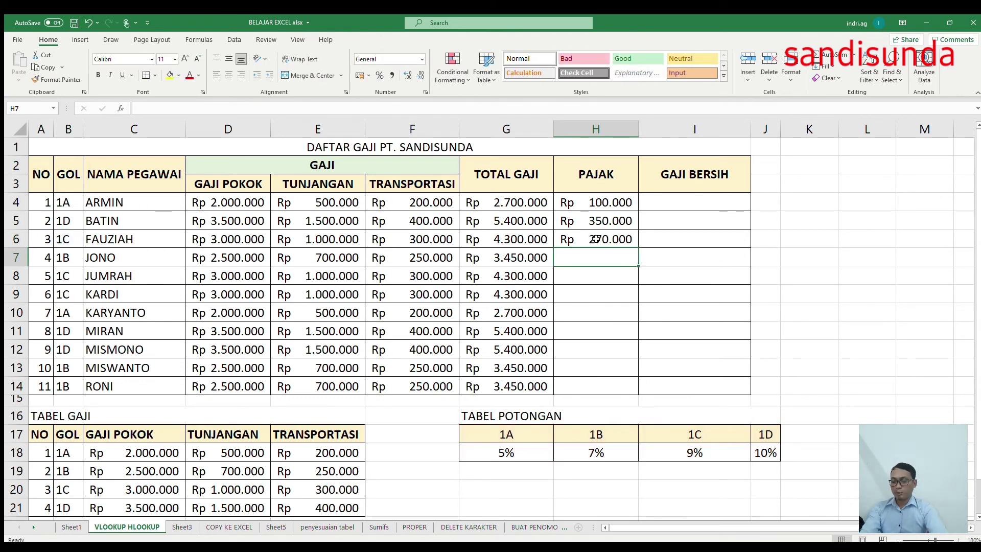
- Copy H6's PAJAK formula into H7 and H8
left_click(595, 240)
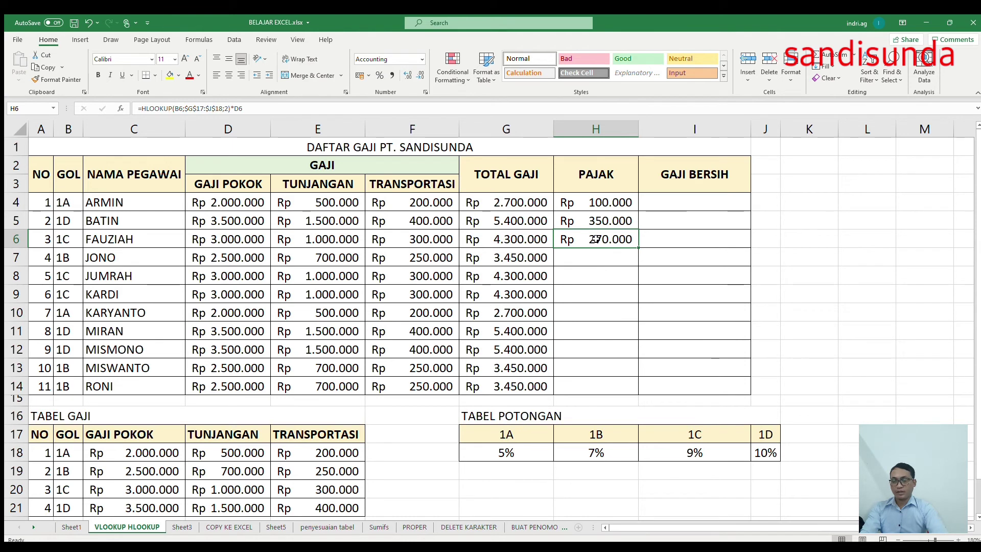
key("ctrl+c")
left_click(609, 260)
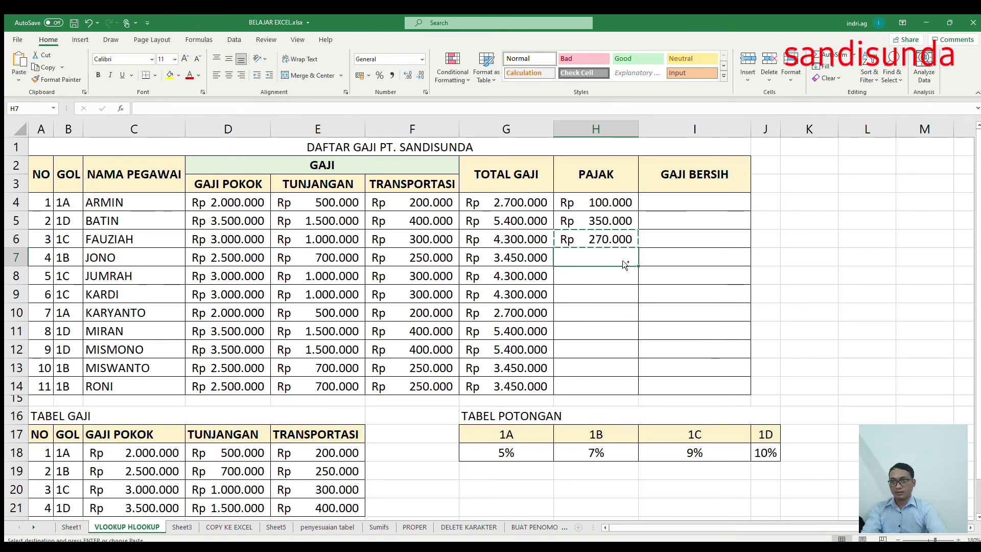
key("ctrl+v")
left_click(621, 276)
key("ctrl+v")
- Paste the PAJAK formula into H9 through H14, ending with RONI's Rp 175.000
left_click_drag(608, 313, 605, 293)
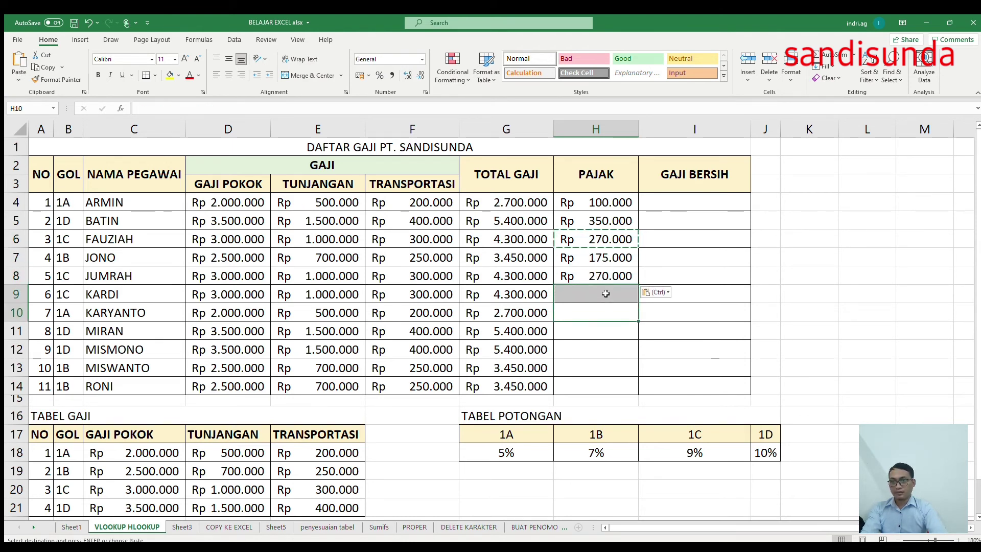
left_click(605, 293)
key("ctrl+v")
left_click(610, 316)
key("ctrl+v")
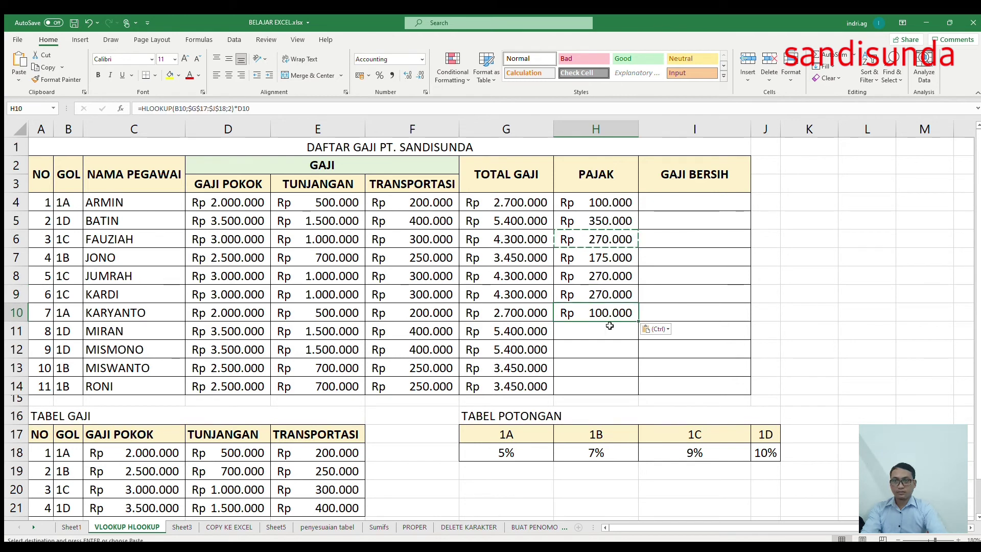
left_click(609, 331)
key("ctrl+v")
left_click(607, 350)
key("ctrl+v")
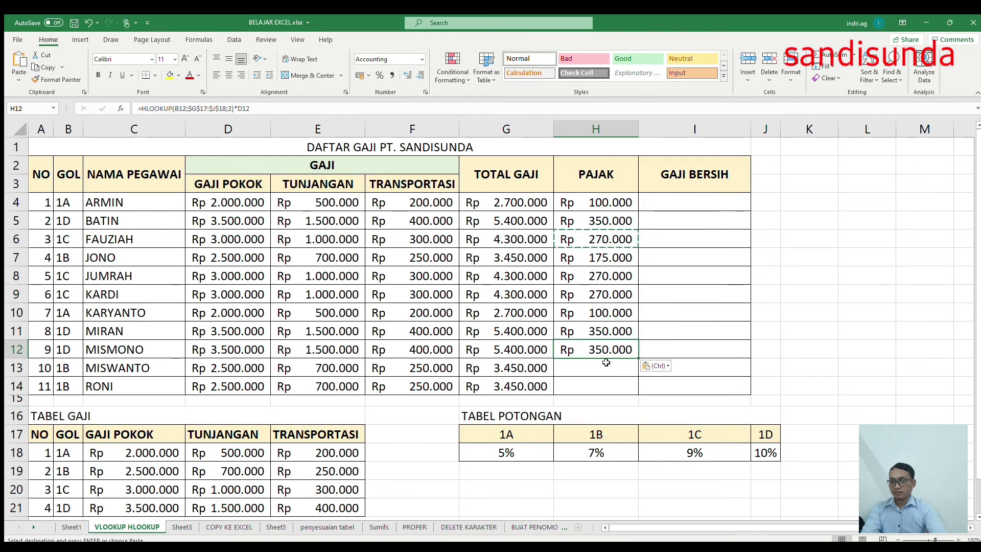
left_click(606, 363)
key("ctrl+v")
left_click(589, 383)
key("ctrl+v")
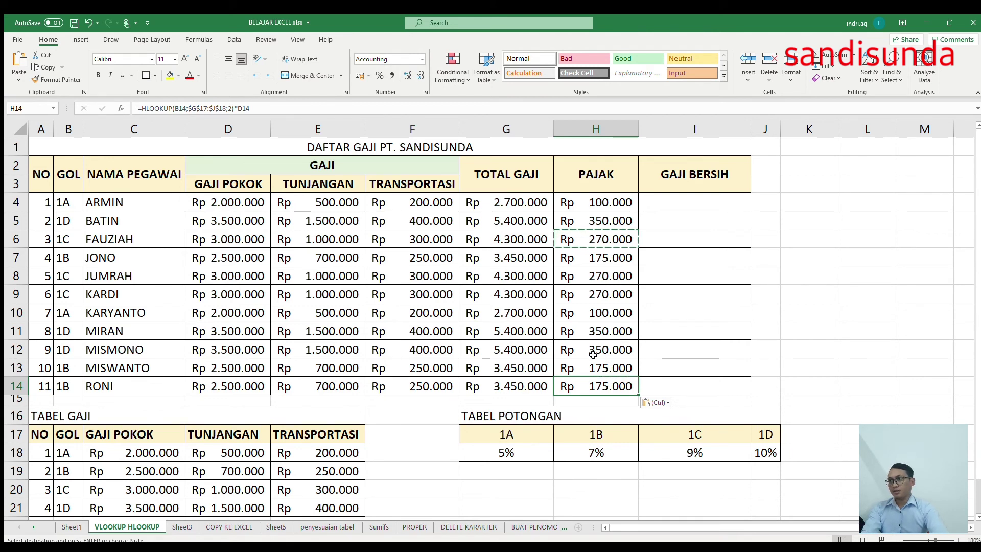
left_click(367, 257)
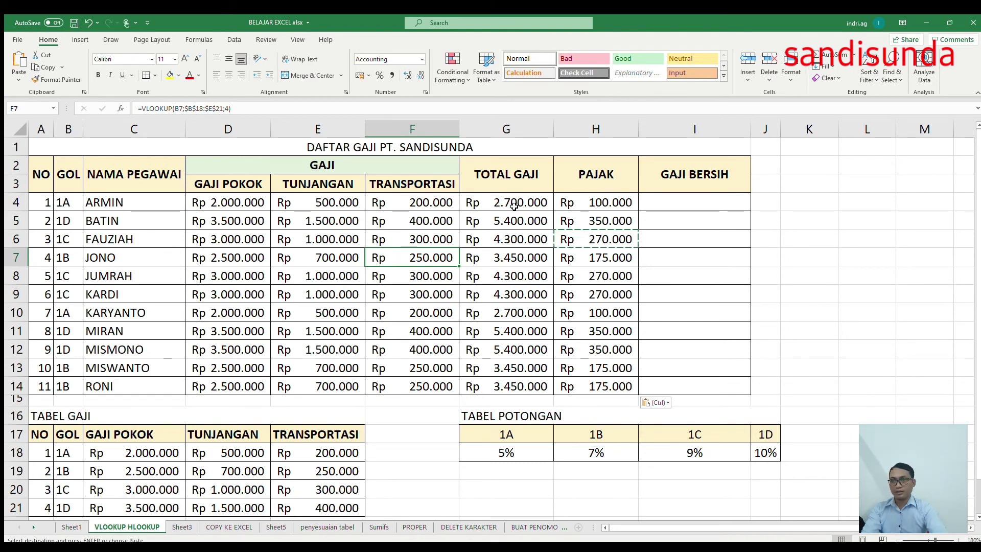
left_click_drag(499, 199, 506, 386)
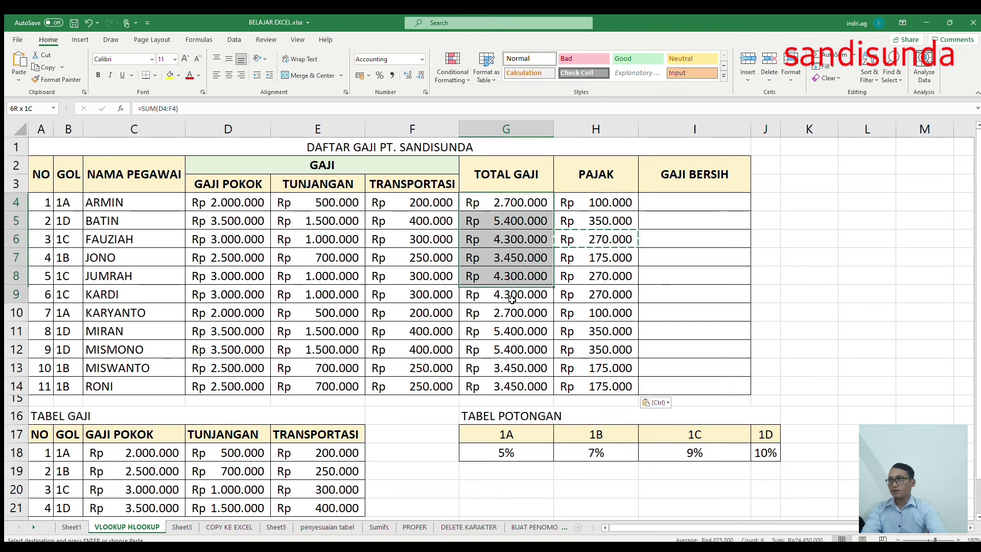
left_click(178, 75)
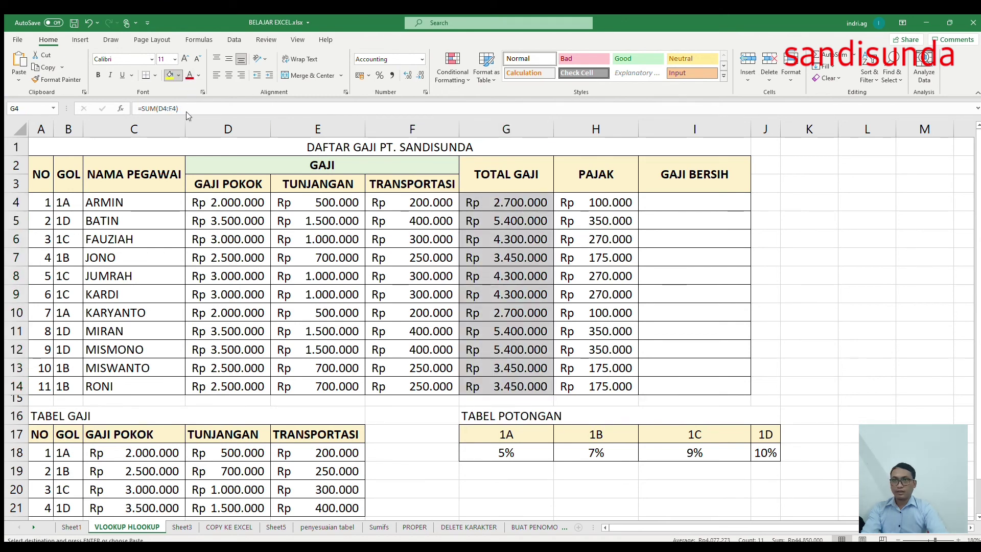
left_click(647, 239)
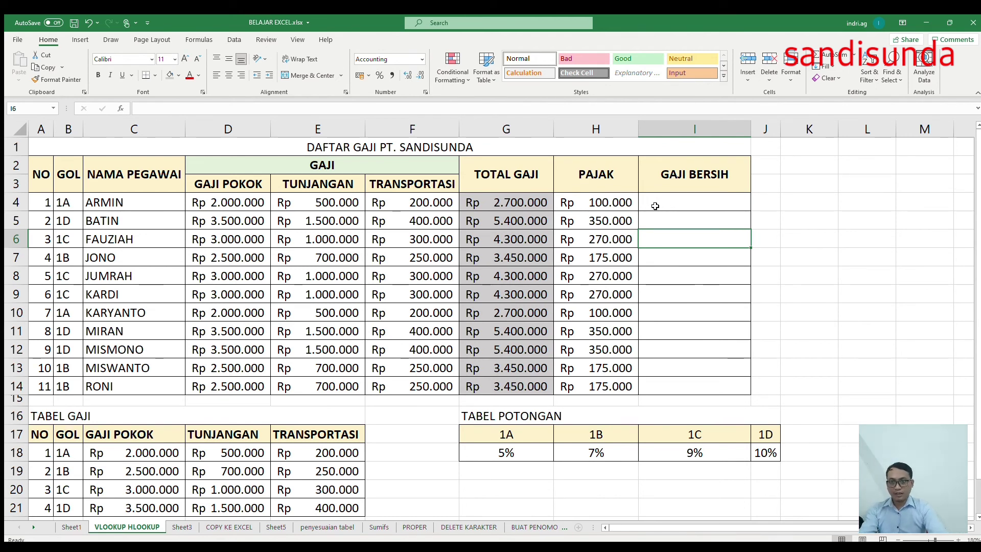
left_click(655, 206)
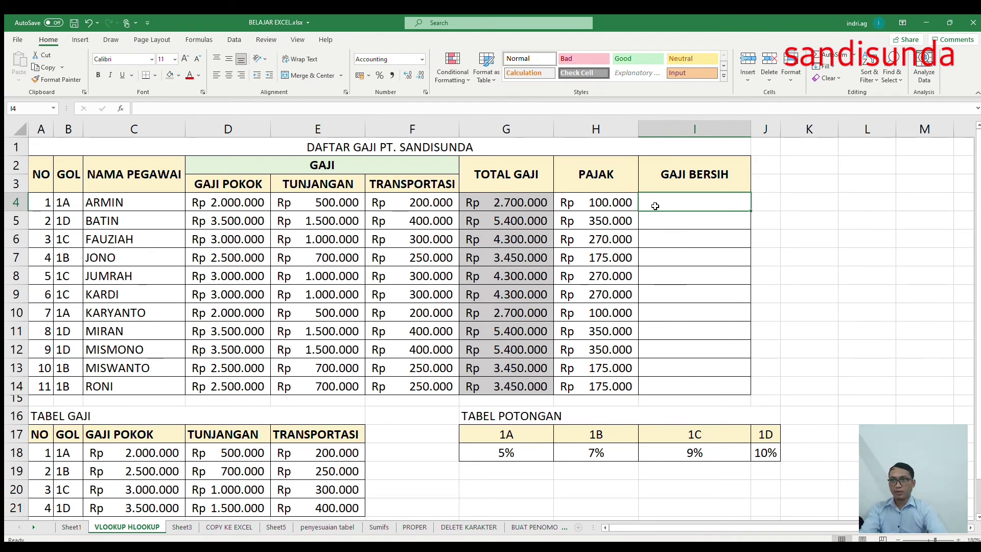
left_click(519, 202)
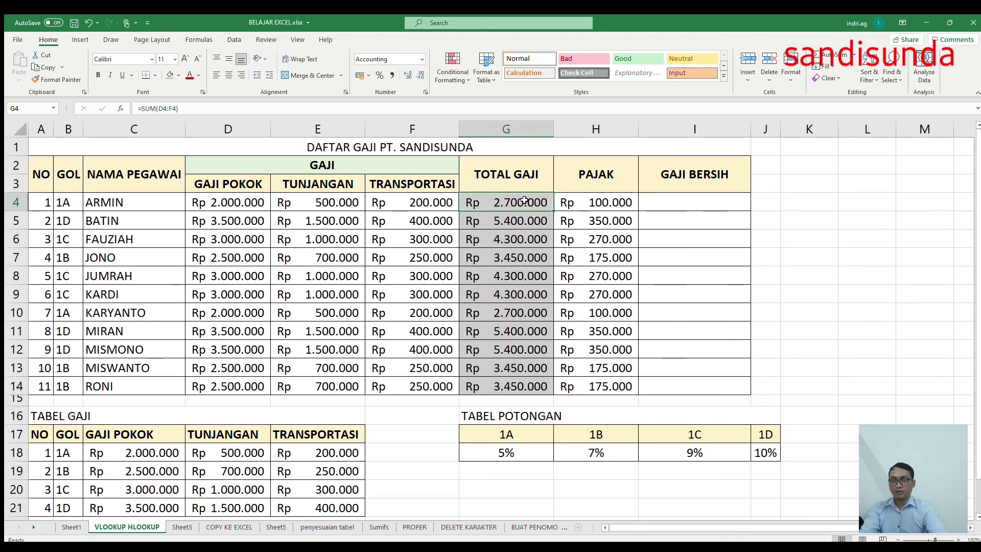
left_click(603, 204)
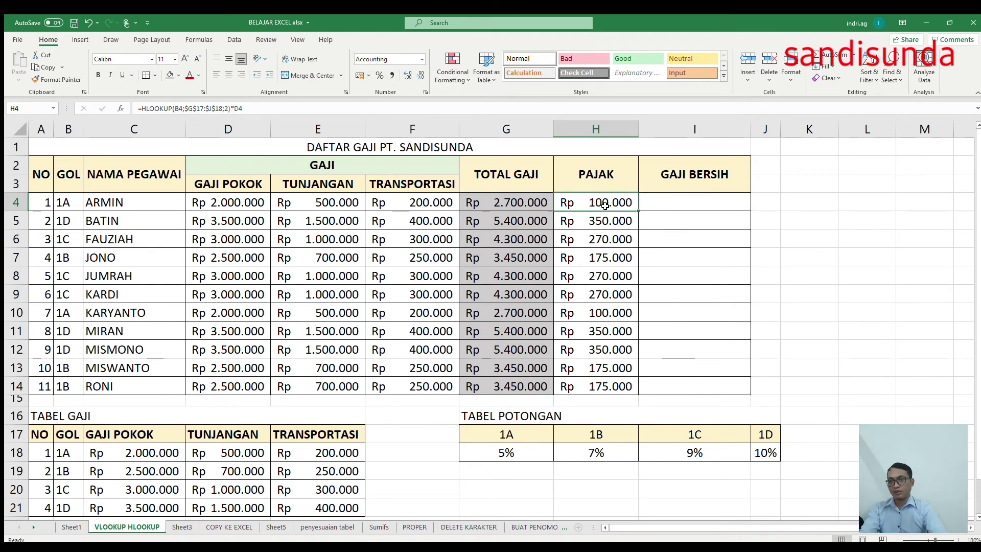
left_click(659, 202)
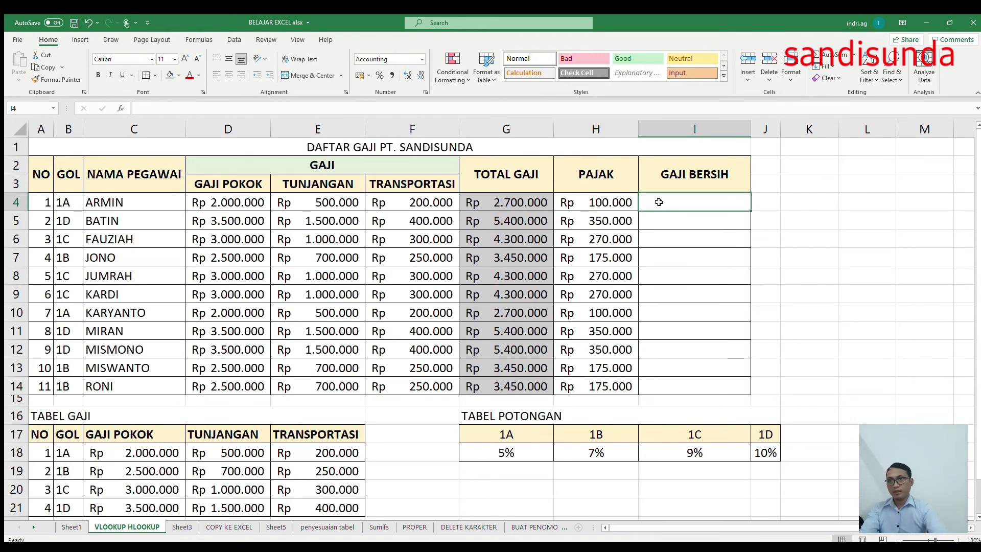
- Enter =G4-H4 in I4 so ARMIN's net pay shows Rp 2.600.000
type("=")
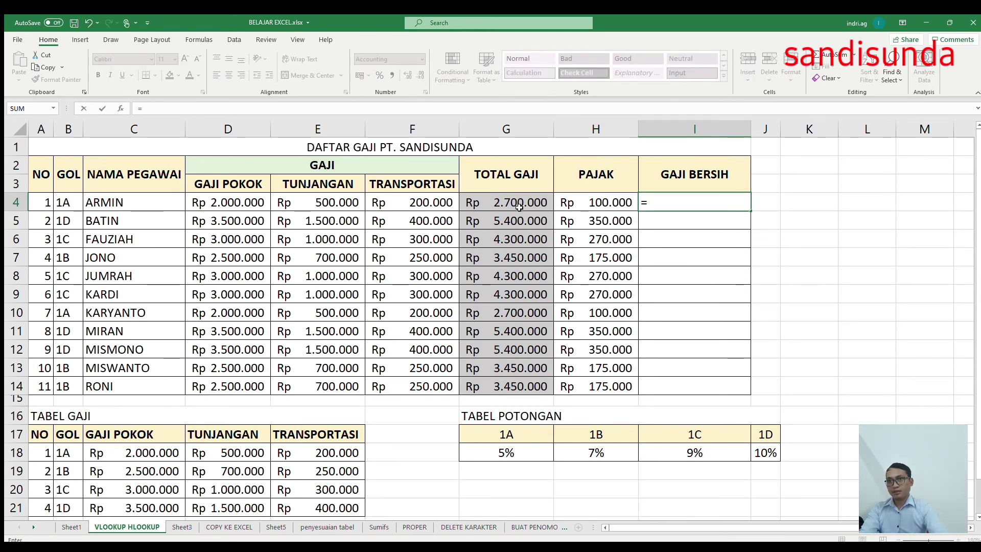
left_click(519, 206)
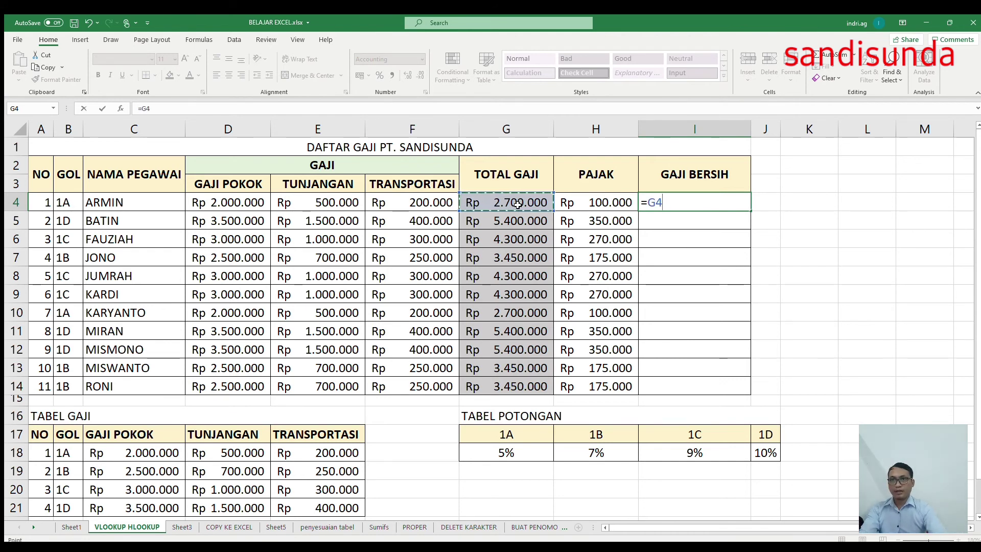
type("-")
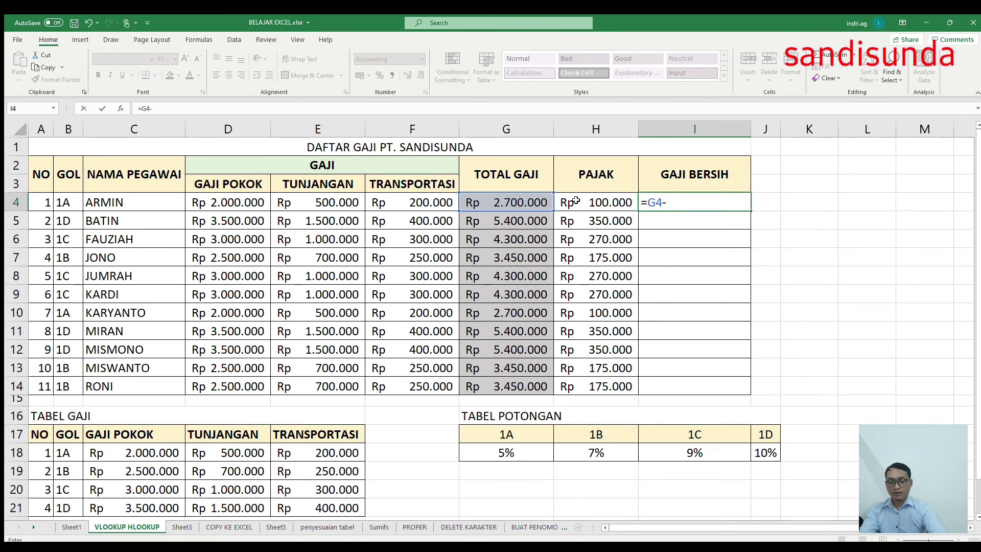
left_click(576, 201)
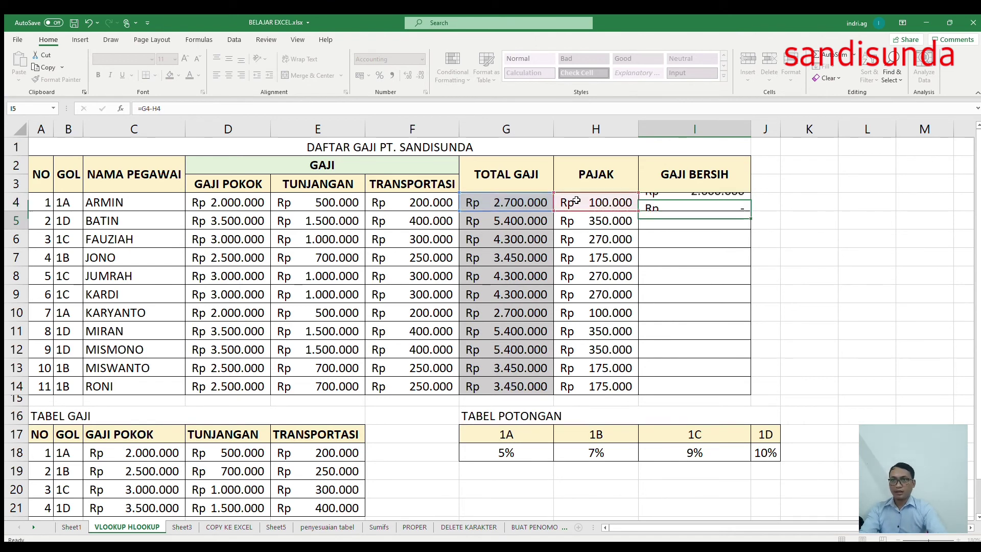
key("Return")
left_click(706, 202)
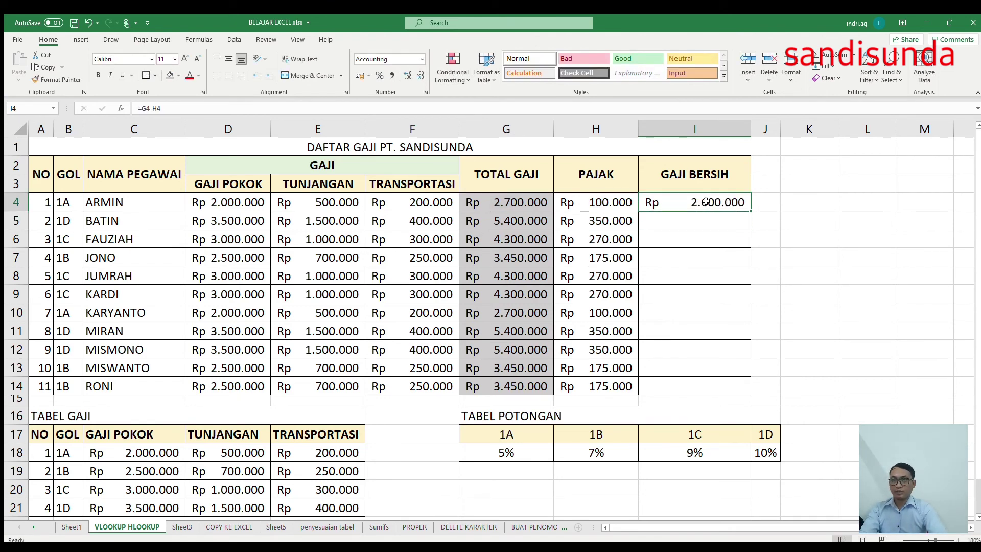
left_click(562, 200)
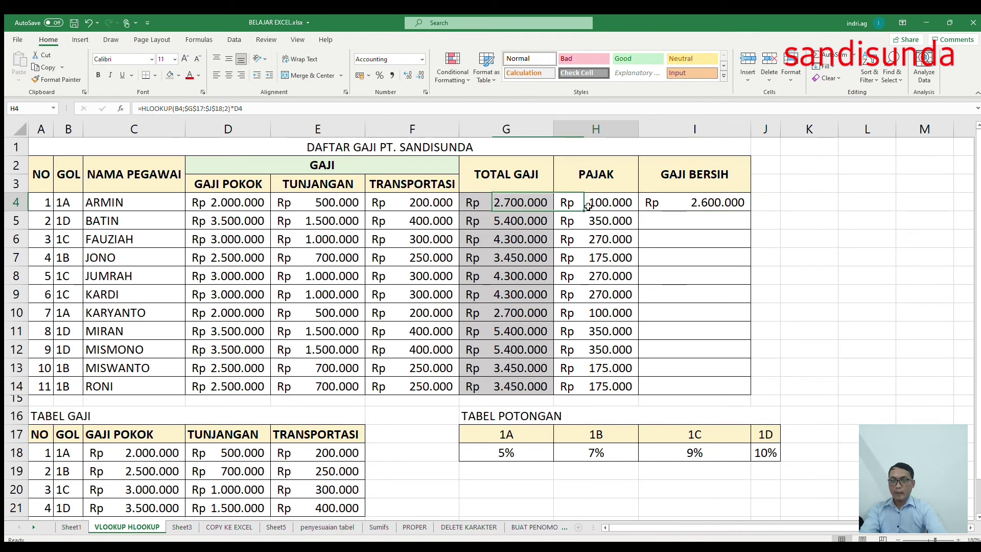
- Enter =G5-H5 in I5 so BATIN's net pay shows Rp 5.050.000
left_click(681, 207)
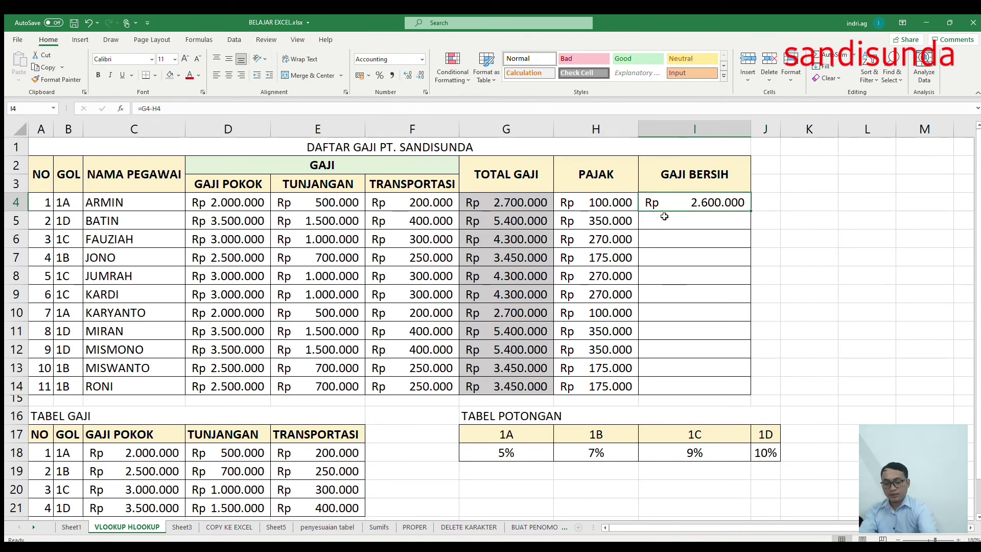
left_click(664, 217)
type("=")
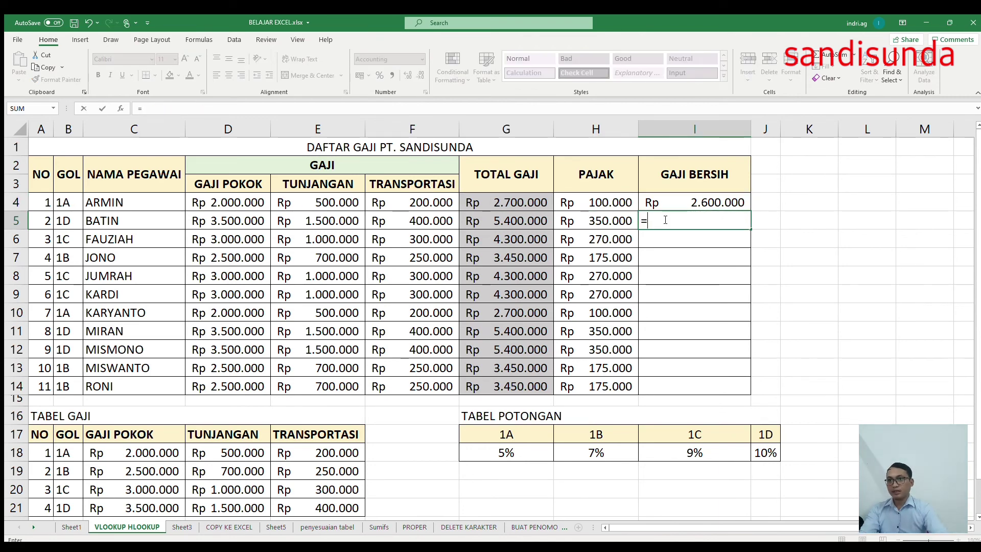
left_click(517, 221)
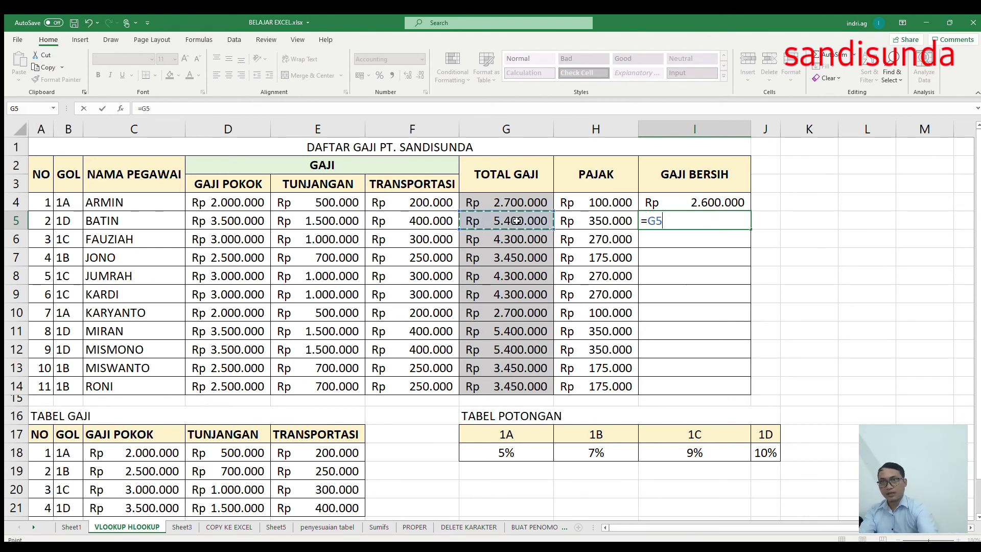
type("-")
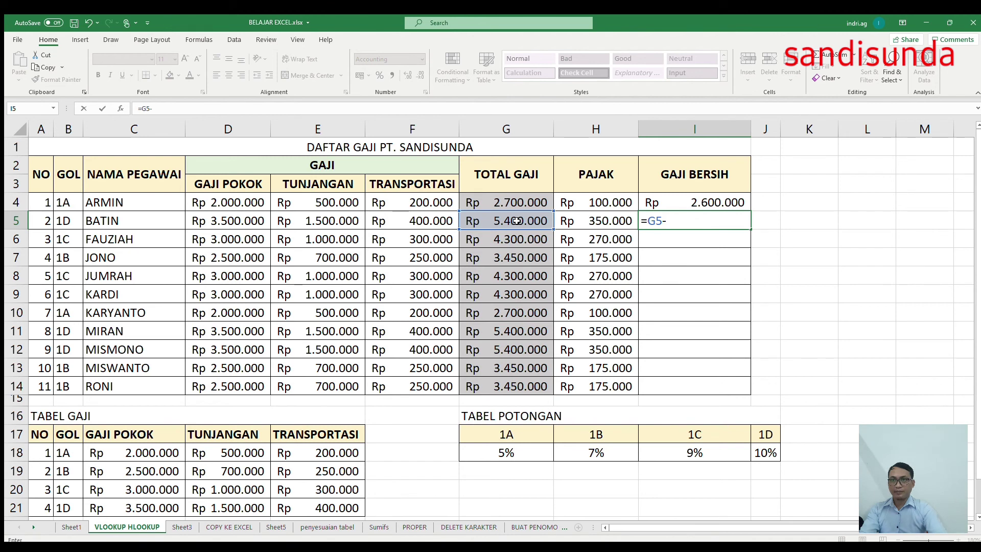
left_click(591, 216)
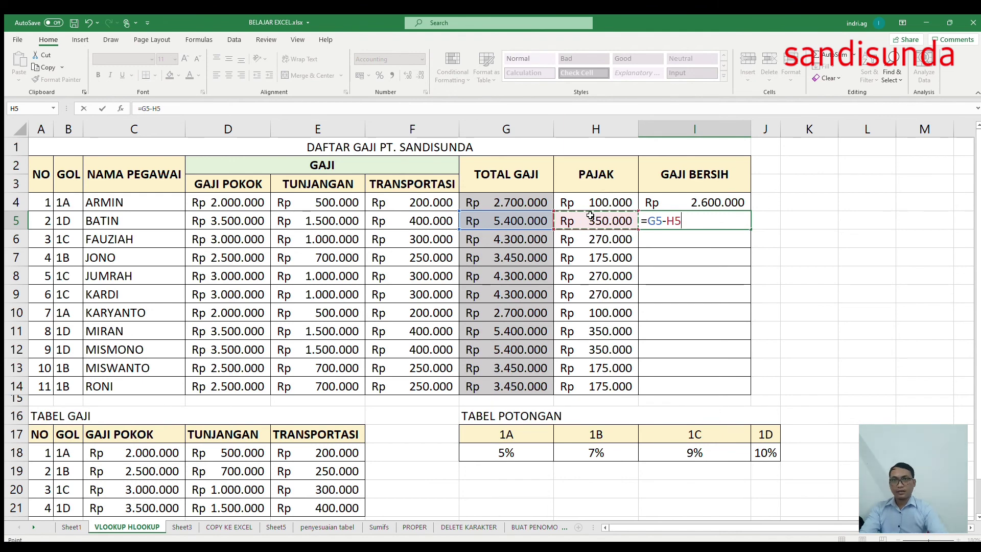
key("Return")
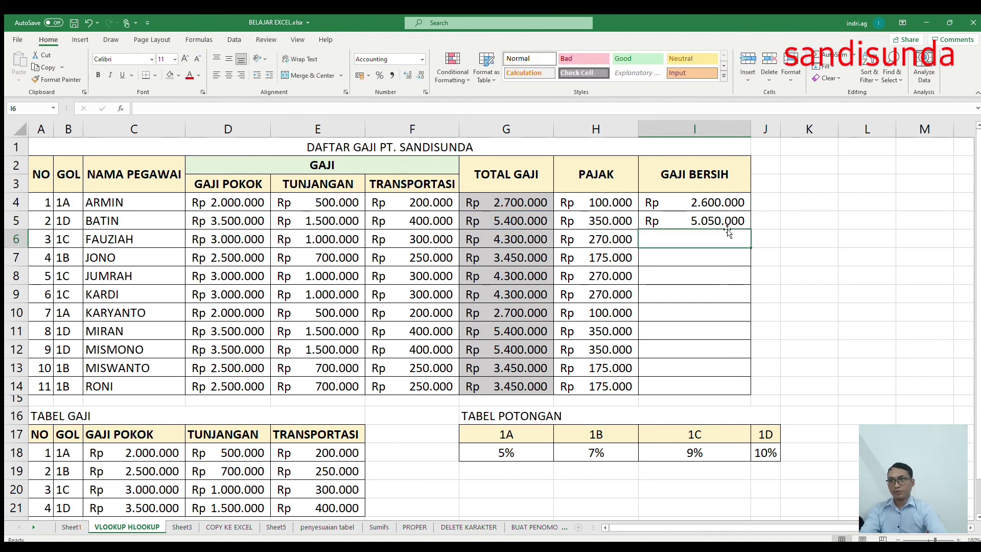
left_click(501, 215)
left_click(605, 221)
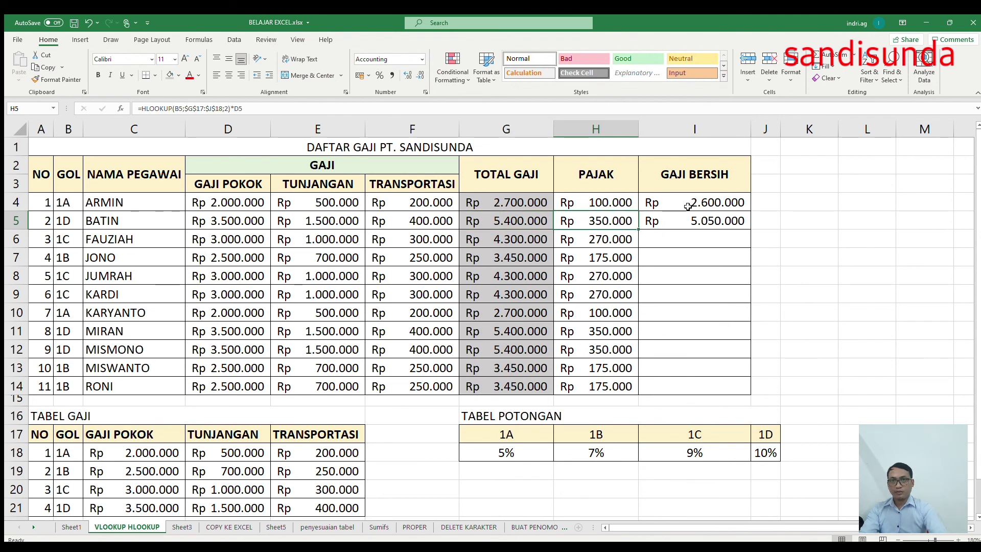
- Copy I5's net-pay formula down to I14, filling FAUZIAH through RONI
left_click(734, 216)
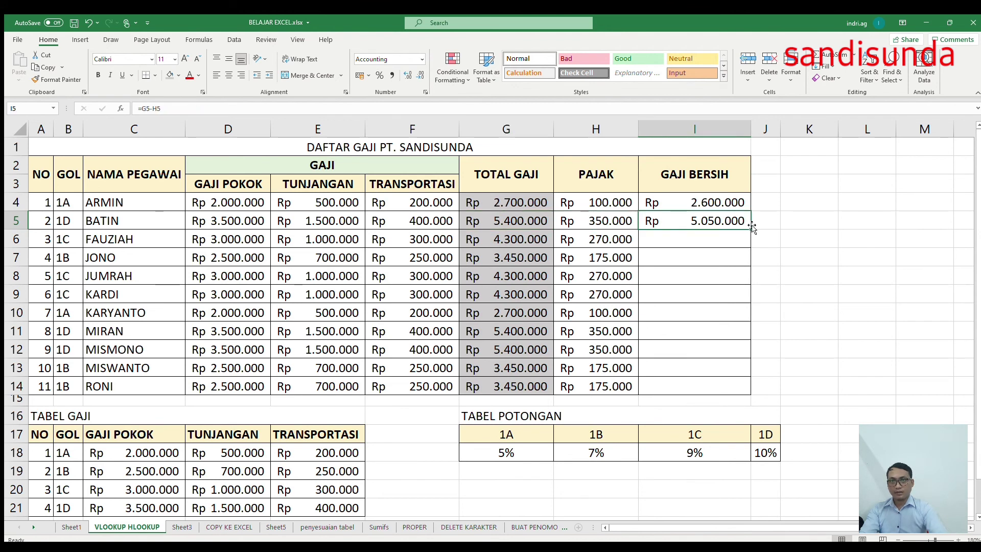
double_click(752, 230)
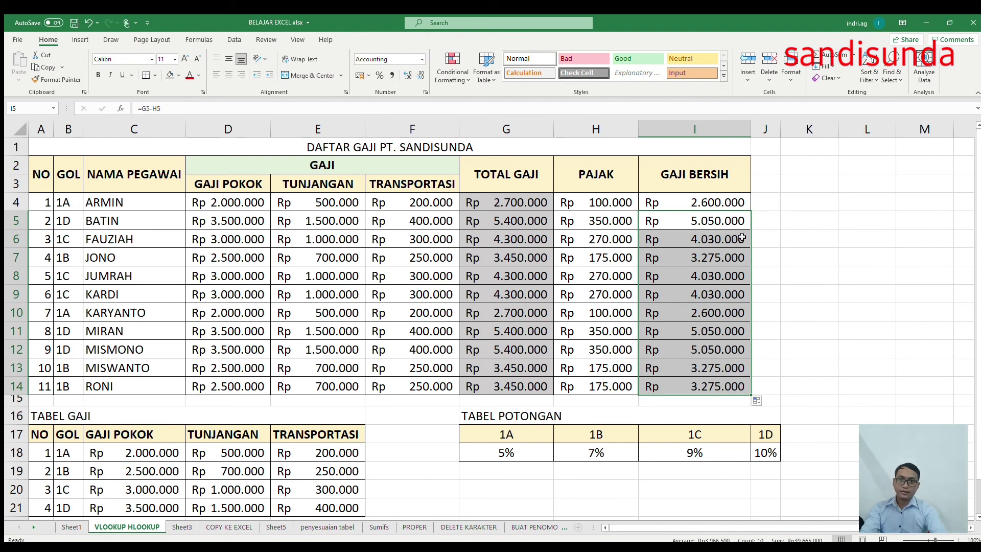
left_click(712, 273)
left_click(696, 234)
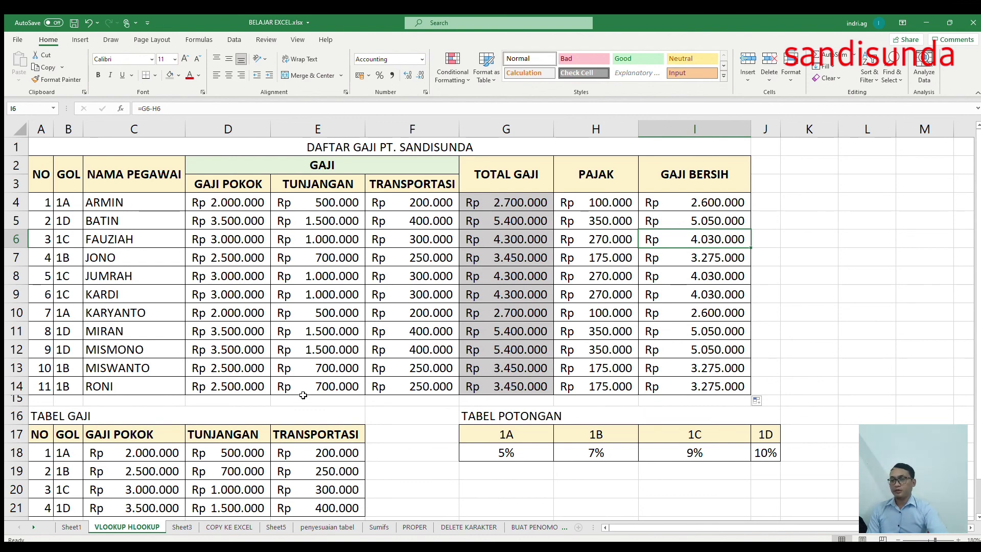
- Bold the DAFTAR GAJI PT. SANDISUNDA title, then review the SUM formulas in G4 and G6
left_click(345, 149)
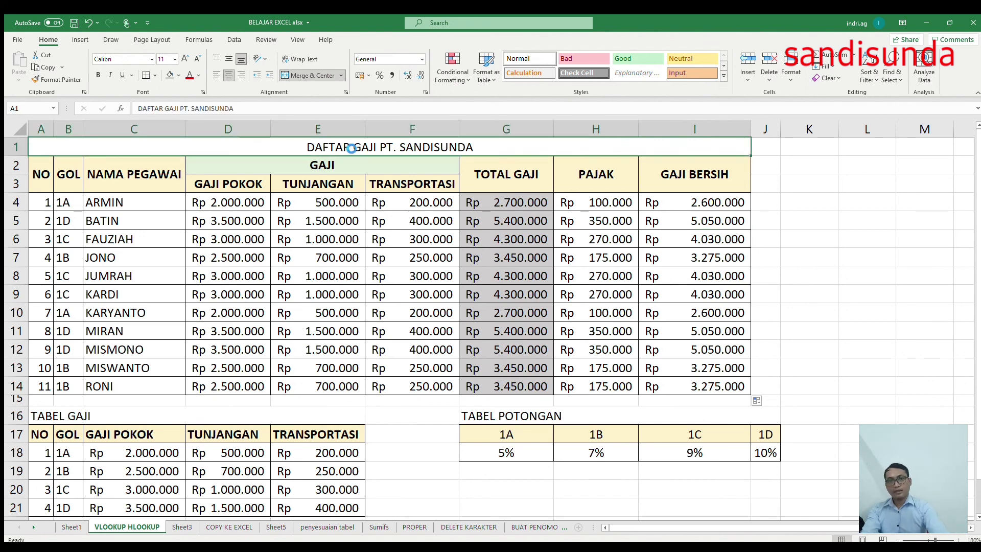
key("ctrl+b")
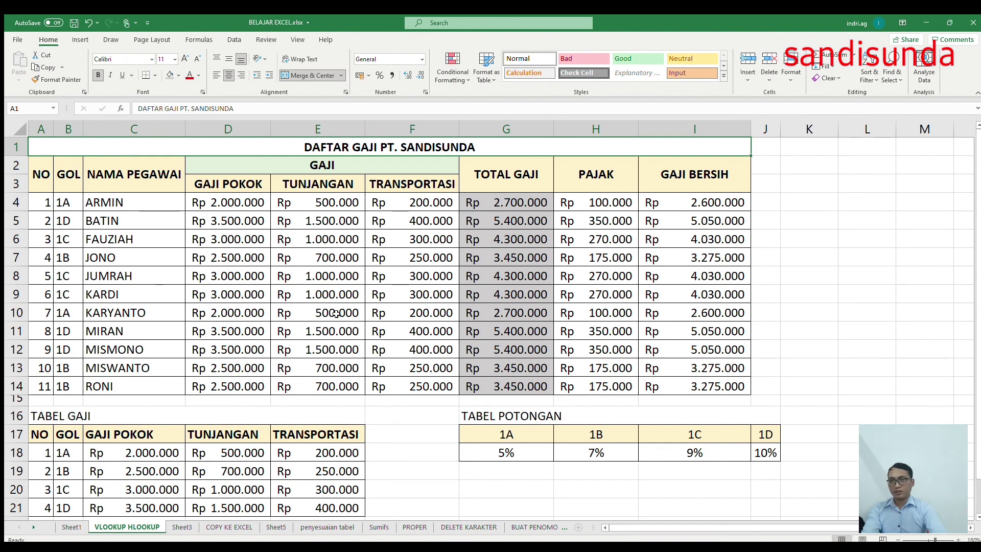
left_click(532, 205)
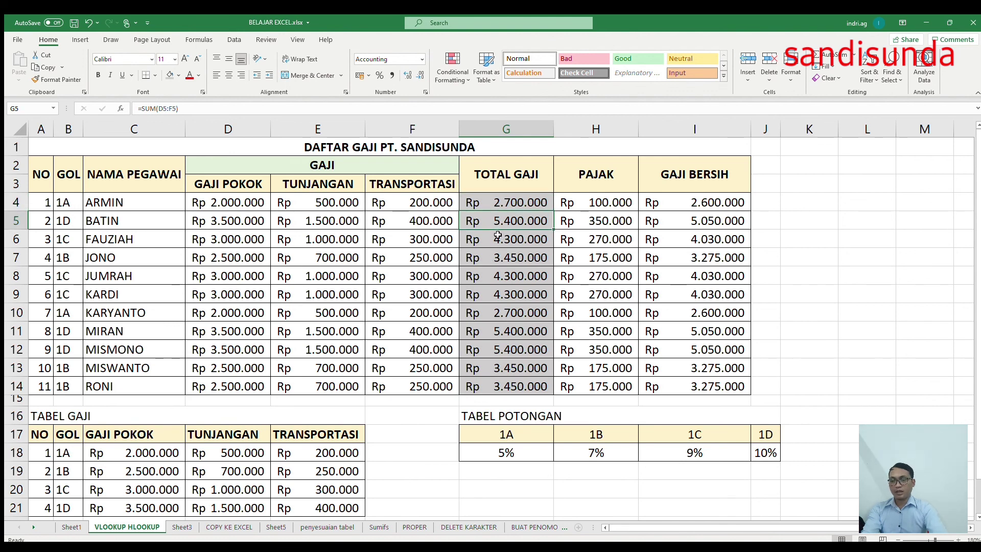
left_click(496, 239)
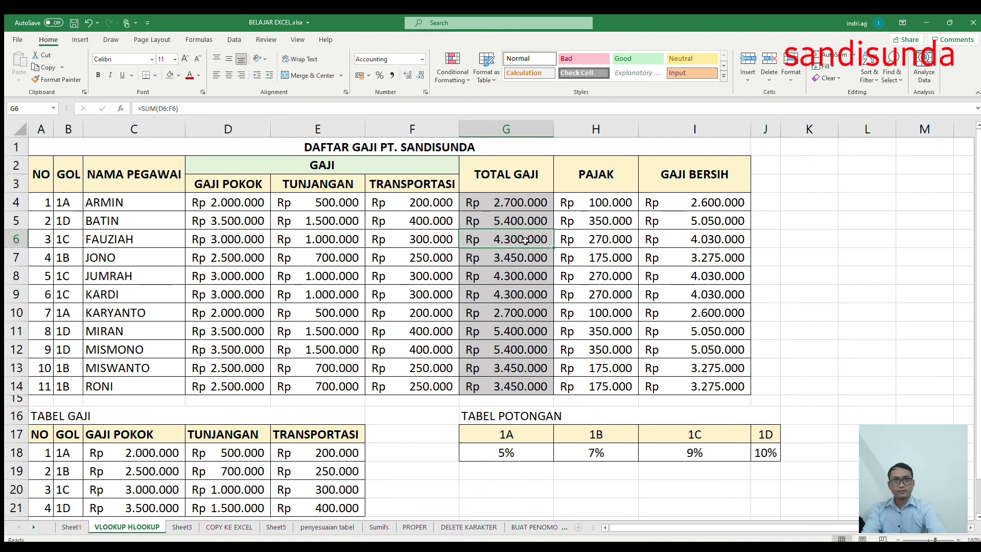